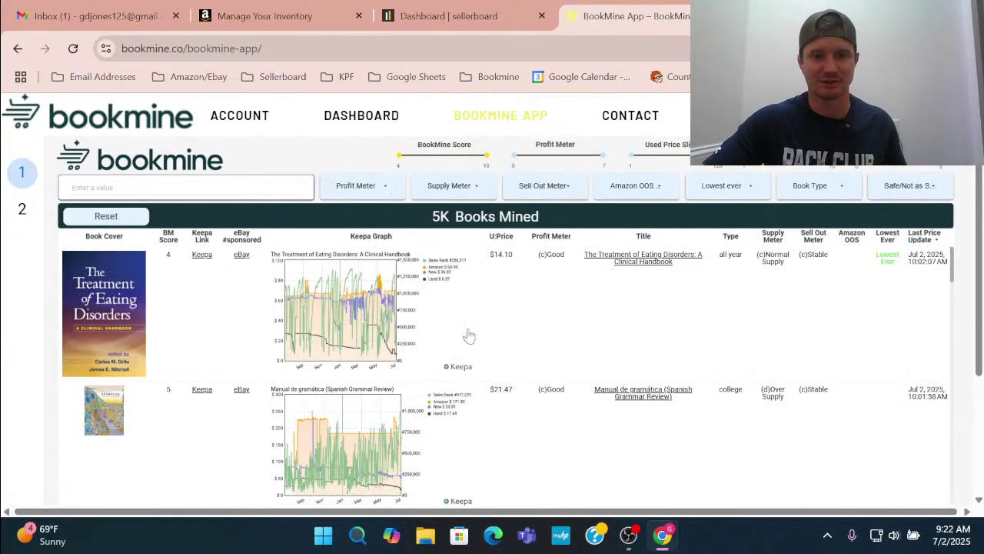
scroll(372, 338, down, 1)
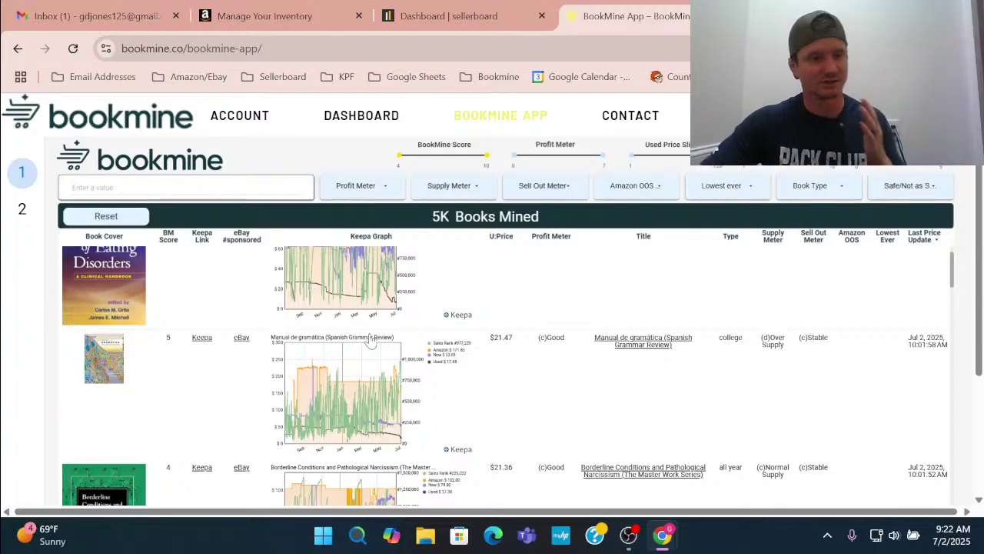
scroll(424, 380, up, 1)
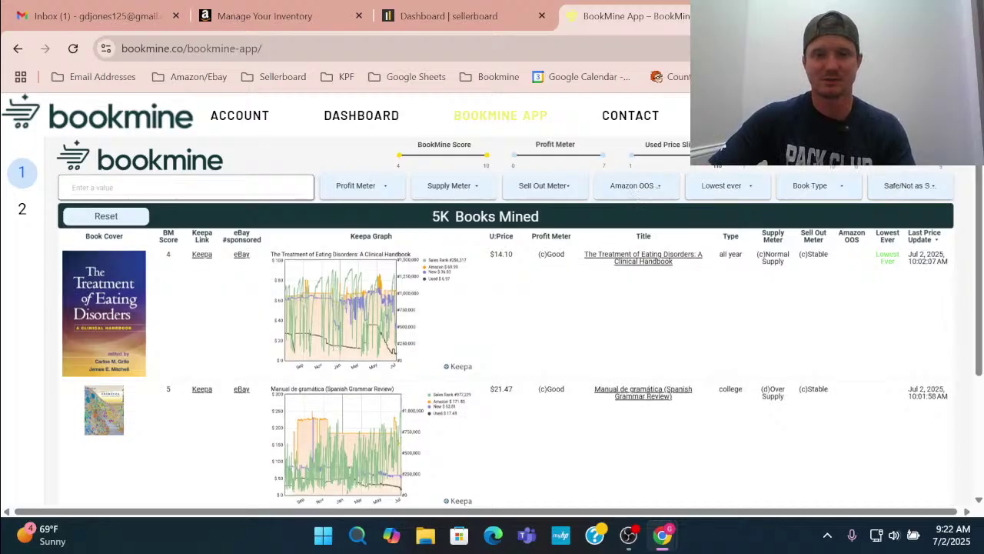
click(635, 187)
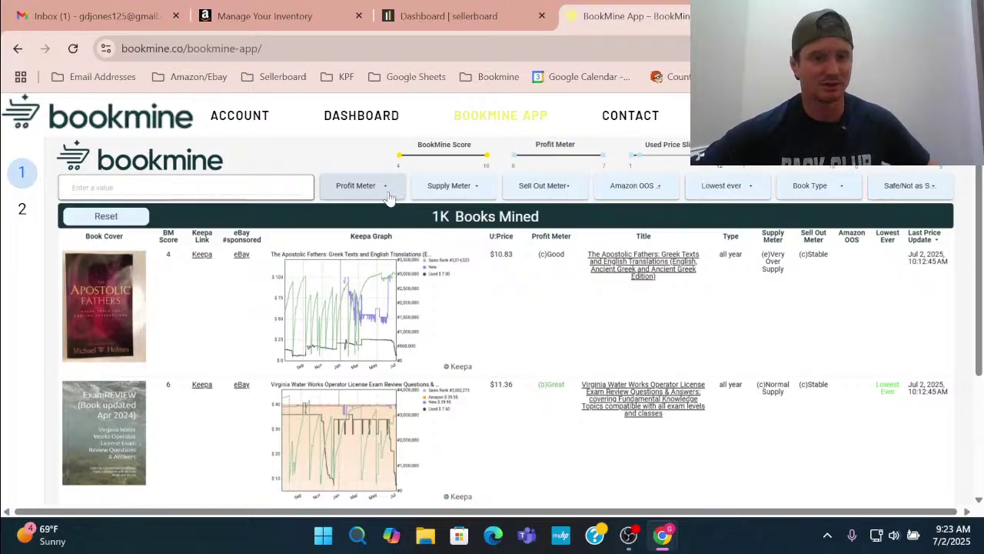
Filter the mined books to only the (a)Amazing and (b)Great Profit Meter ratings.
click(390, 198)
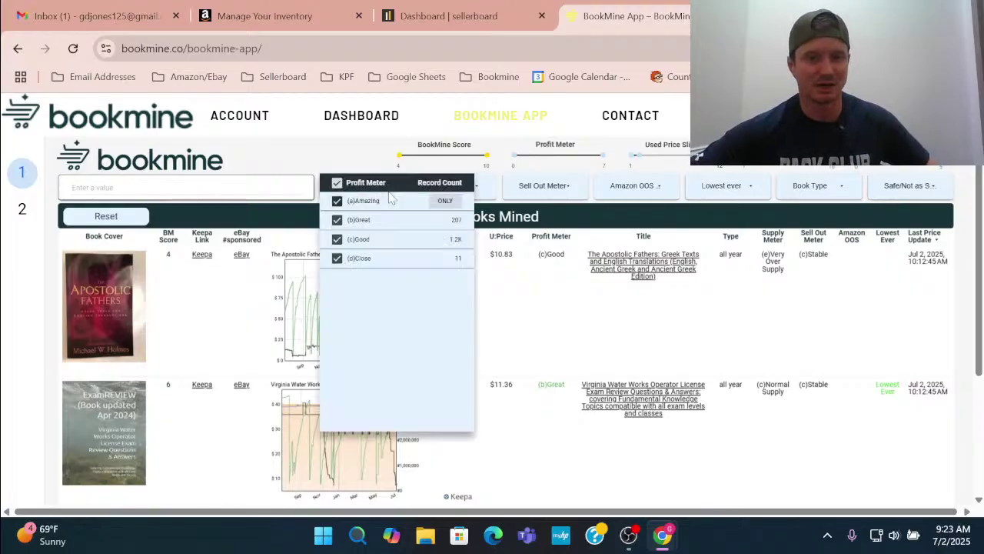
click(337, 260)
click(337, 239)
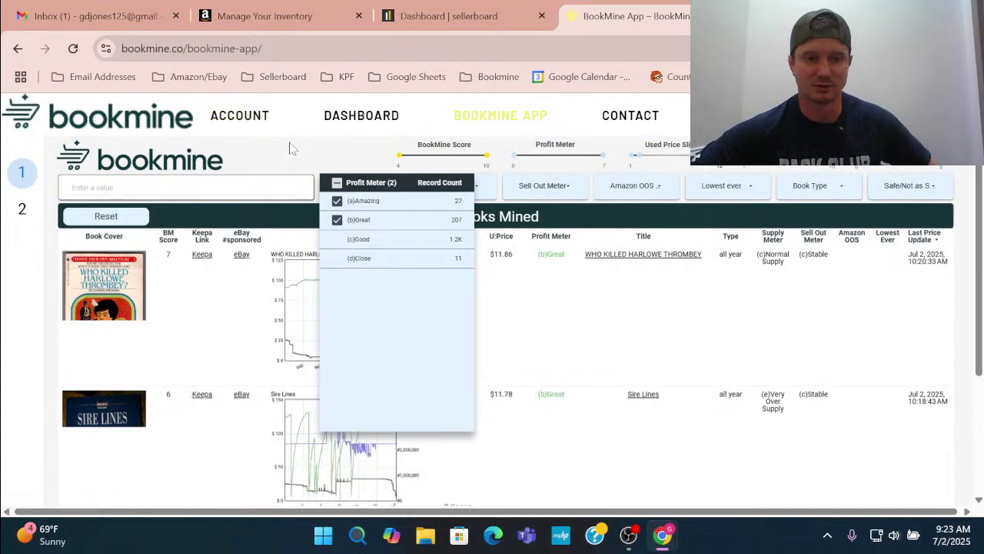
click(358, 165)
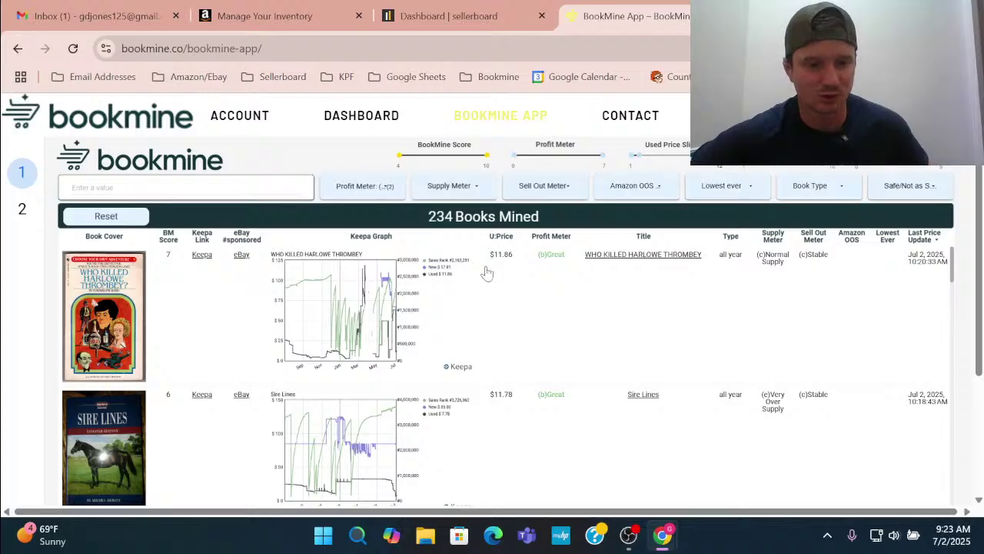
Open the Amazon product page for the book Sire Lines from the filtered results, continuing past the redirect notice.
scroll(486, 272, down, 1)
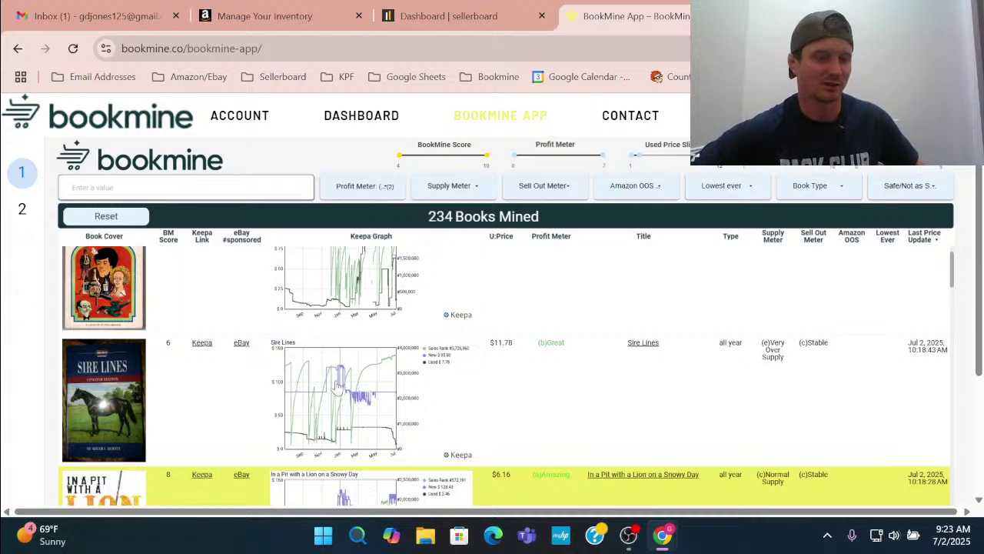
scroll(331, 383, up, 1)
scroll(440, 393, down, 1)
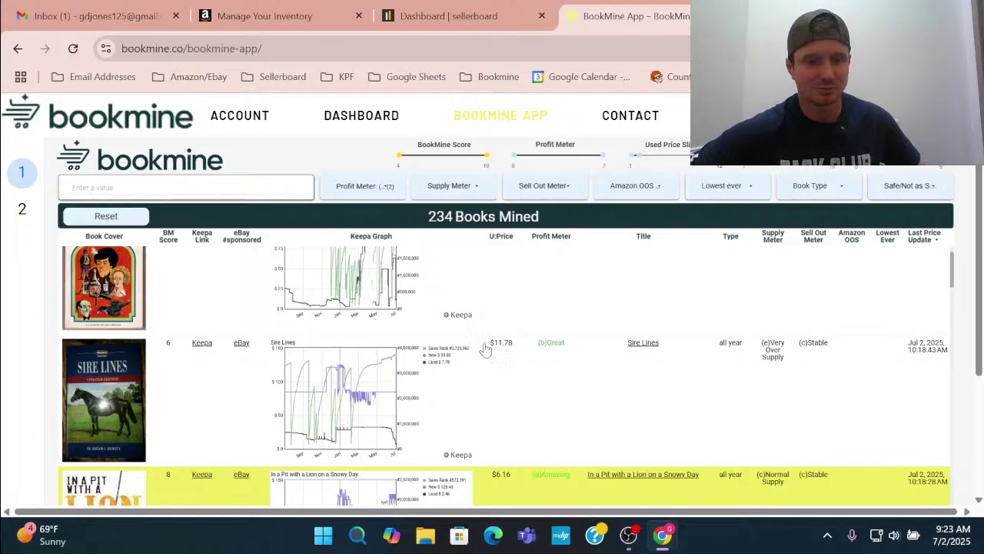
click(644, 343)
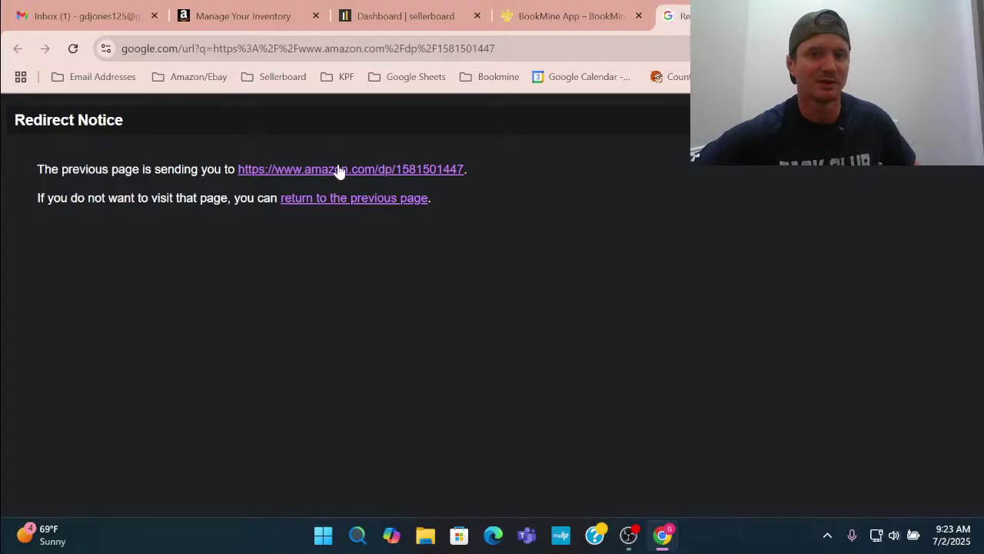
click(338, 170)
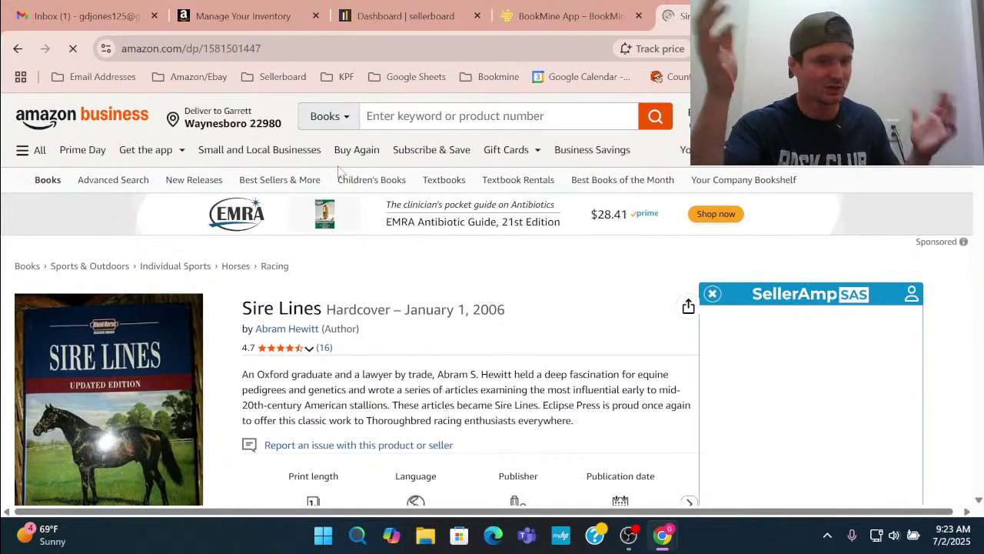
Set the Keepa graph on the Sire Lines page to the Year range and examine its price and sales rank history.
scroll(605, 300, down, 1)
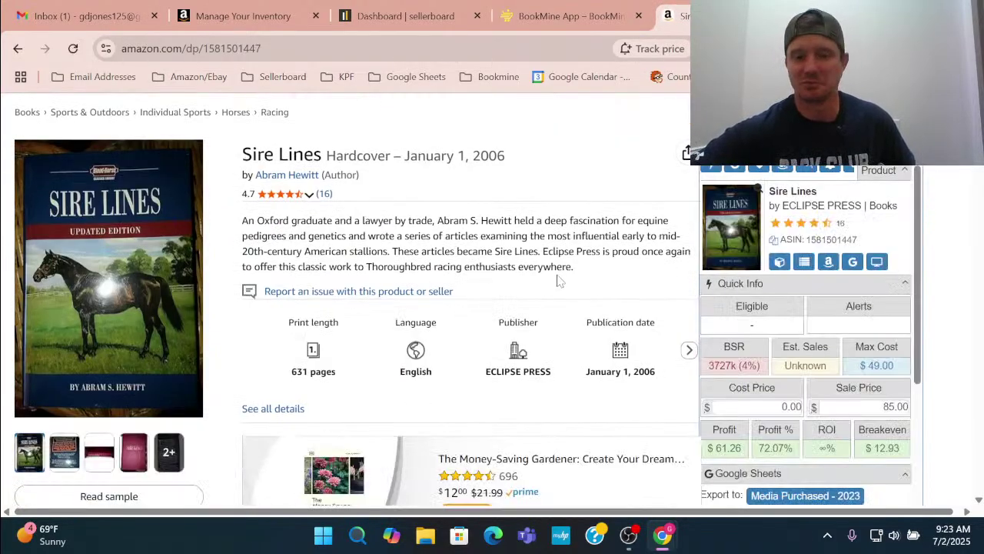
scroll(559, 282, down, 4)
scroll(559, 281, up, 3)
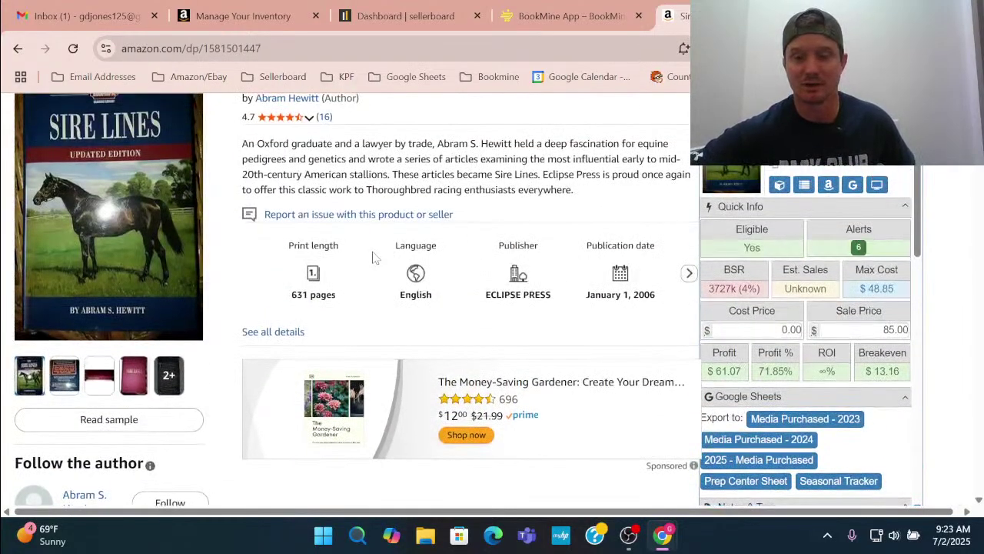
scroll(534, 250, down, 7)
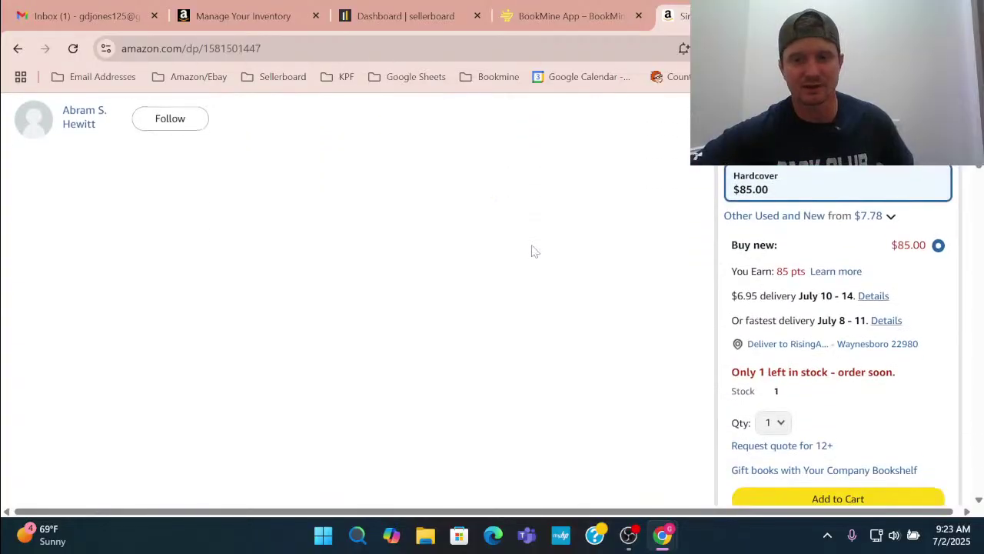
scroll(535, 251, down, 5)
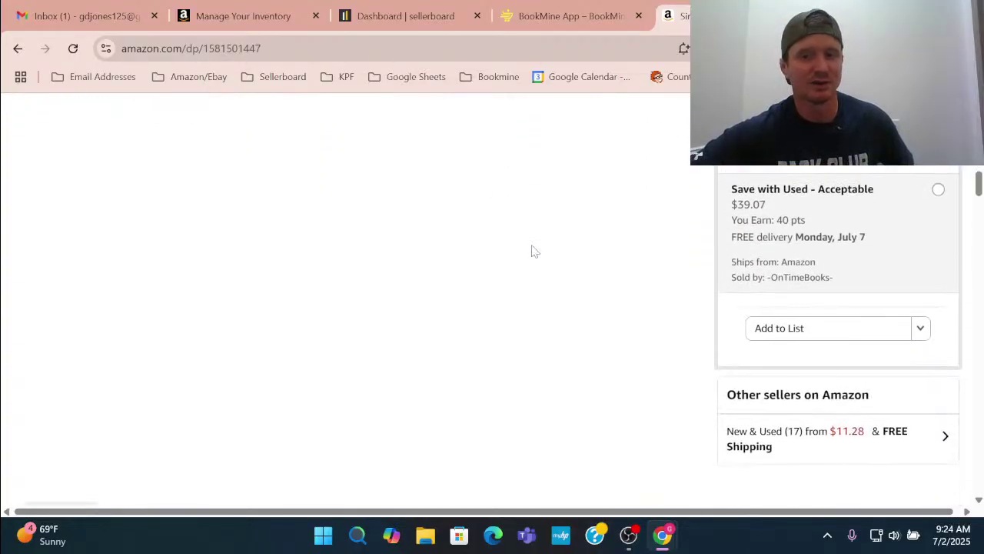
scroll(534, 251, down, 2)
scroll(535, 251, down, 6)
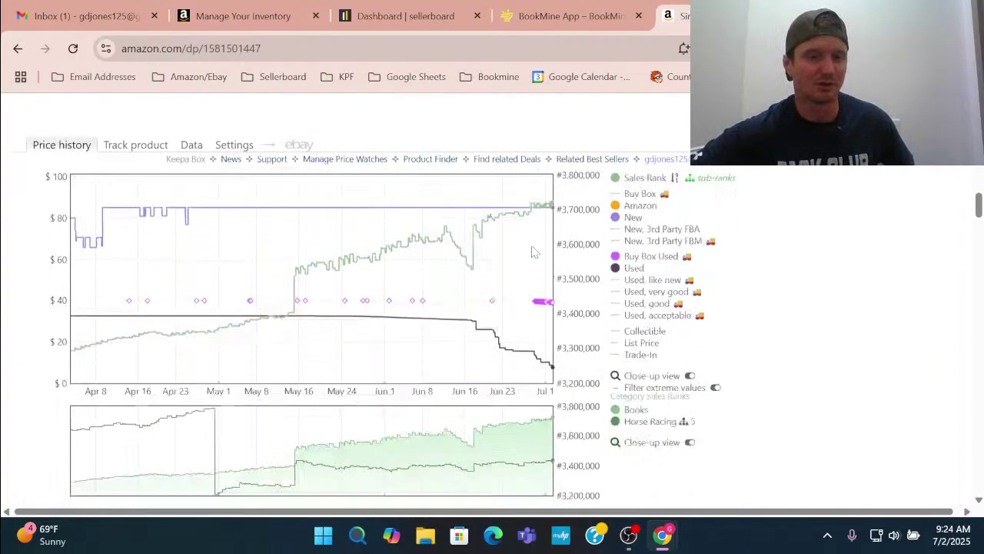
click(668, 393)
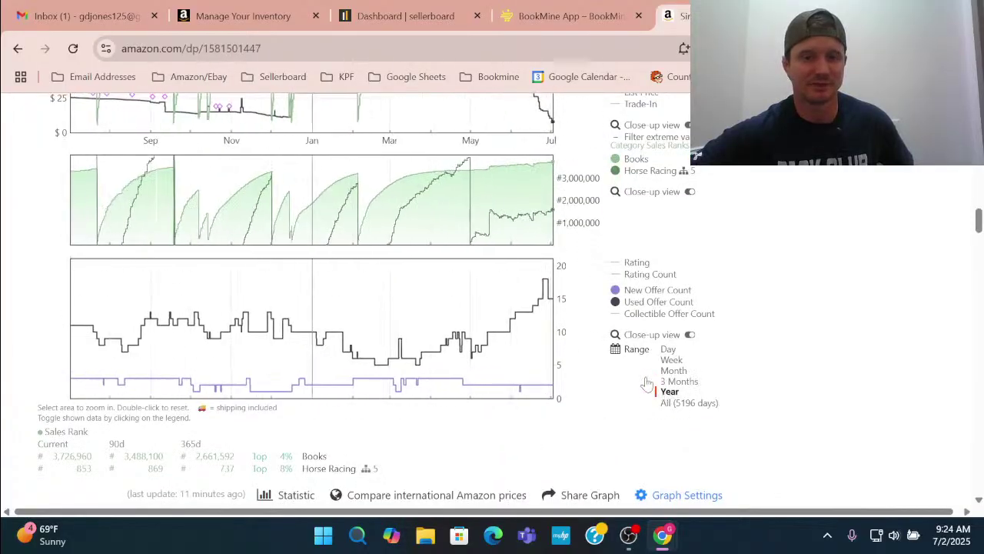
scroll(554, 308, up, 2)
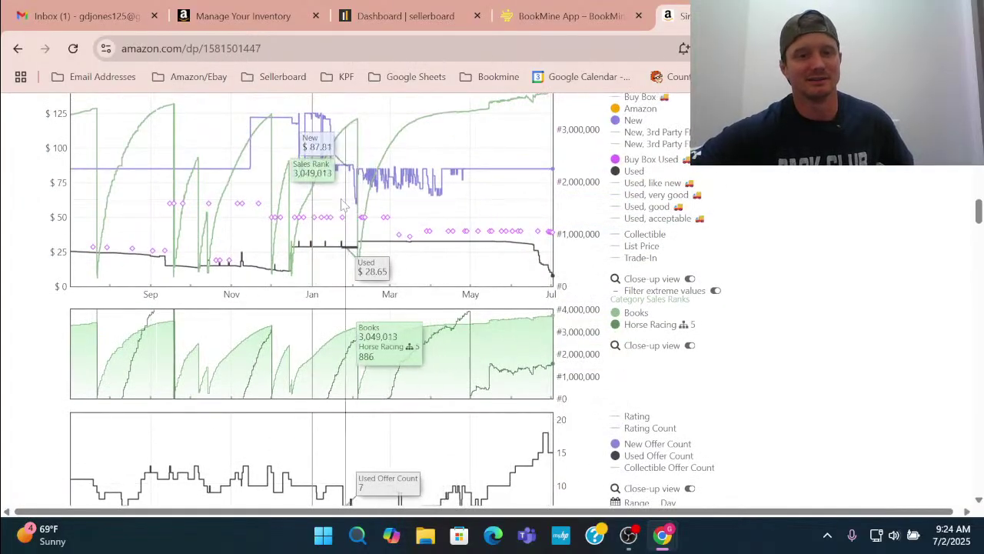
Extend the Keepa graph to the All range and examine the book's full price and sales rank history.
scroll(292, 338, down, 3)
click(671, 326)
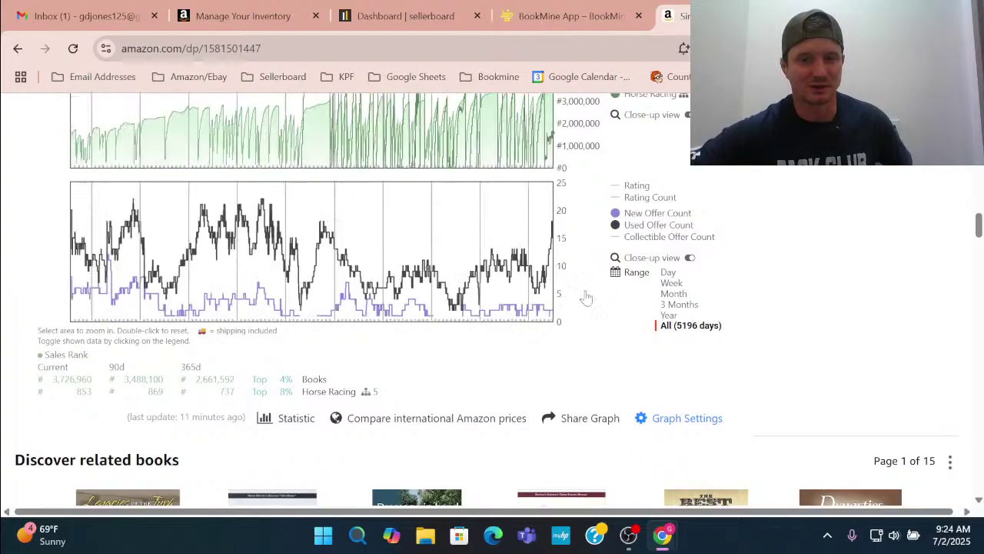
scroll(461, 246, up, 3)
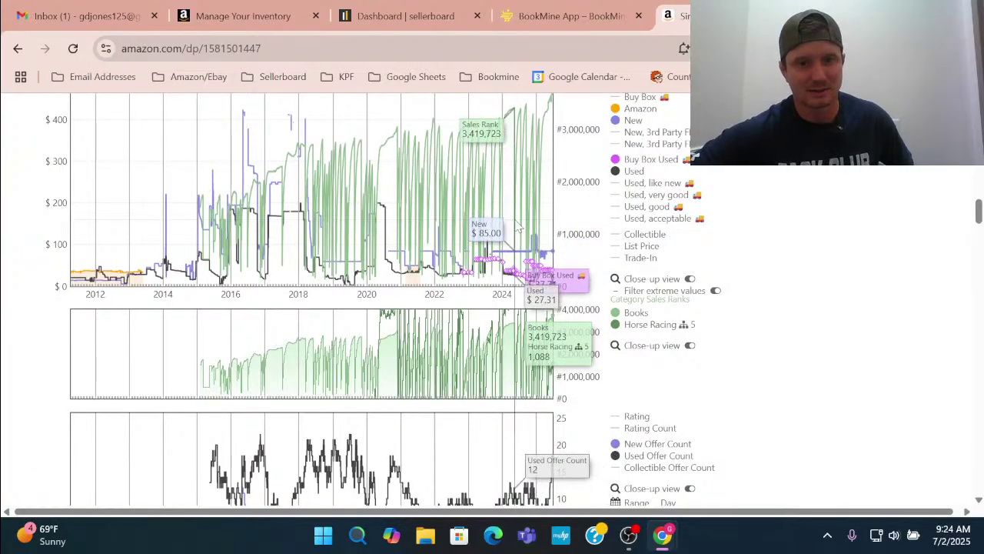
Check the new and used offers from other Amazon sellers for Sire Lines, and close the offer list.
scroll(519, 228, up, 3)
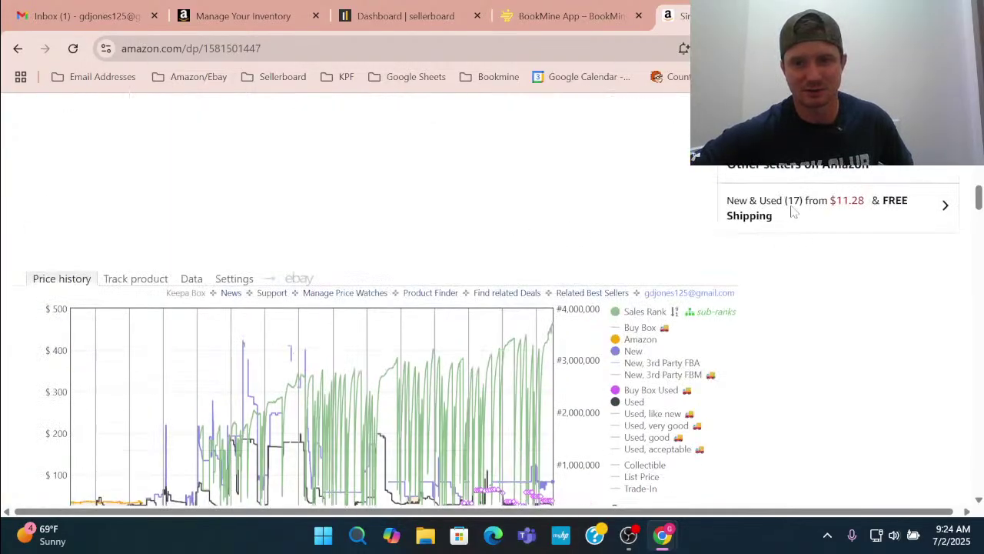
click(731, 213)
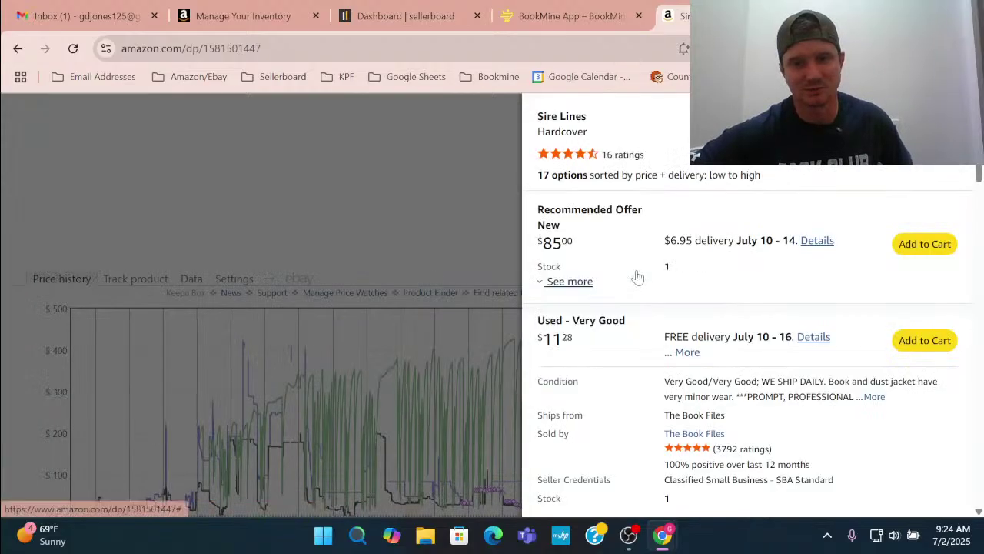
click(446, 244)
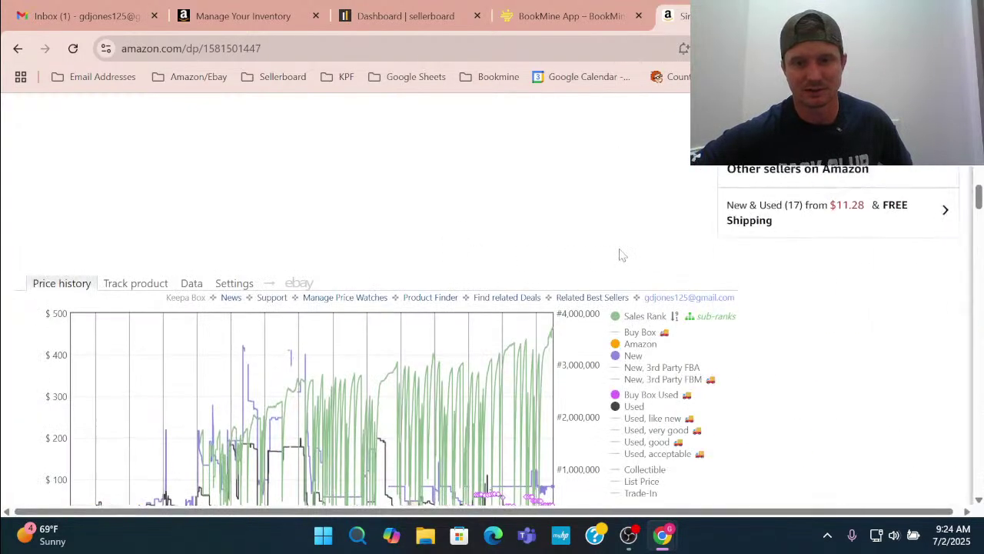
Set the SellerAmp cost price for Sire Lines to 11.28.
scroll(619, 253, up, 5)
click(784, 252)
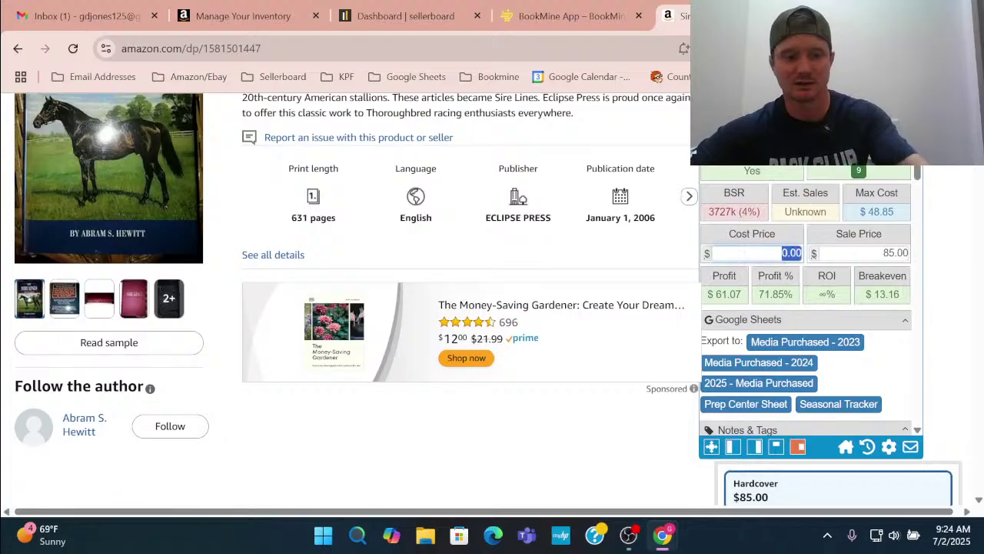
text(11)
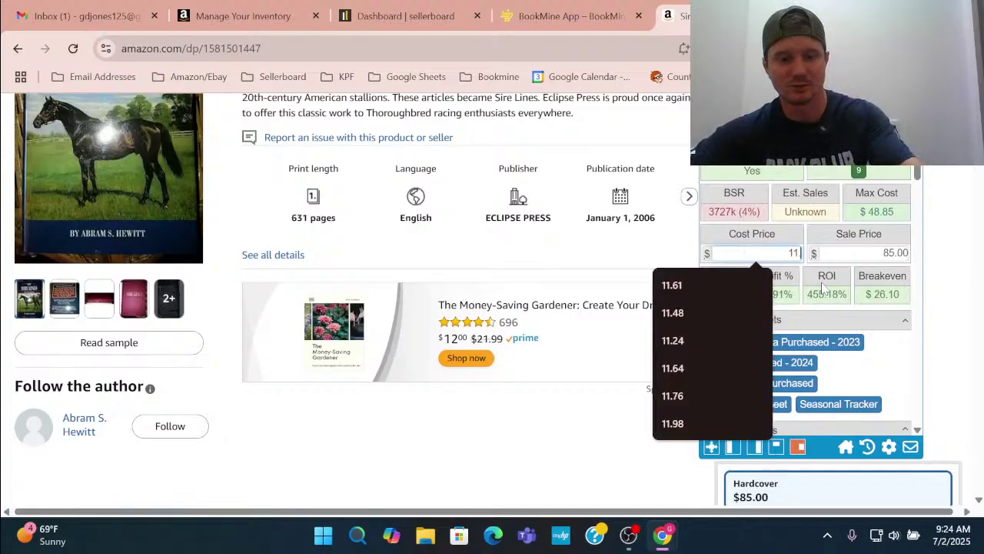
text(.28)
scroll(823, 286, up, 2)
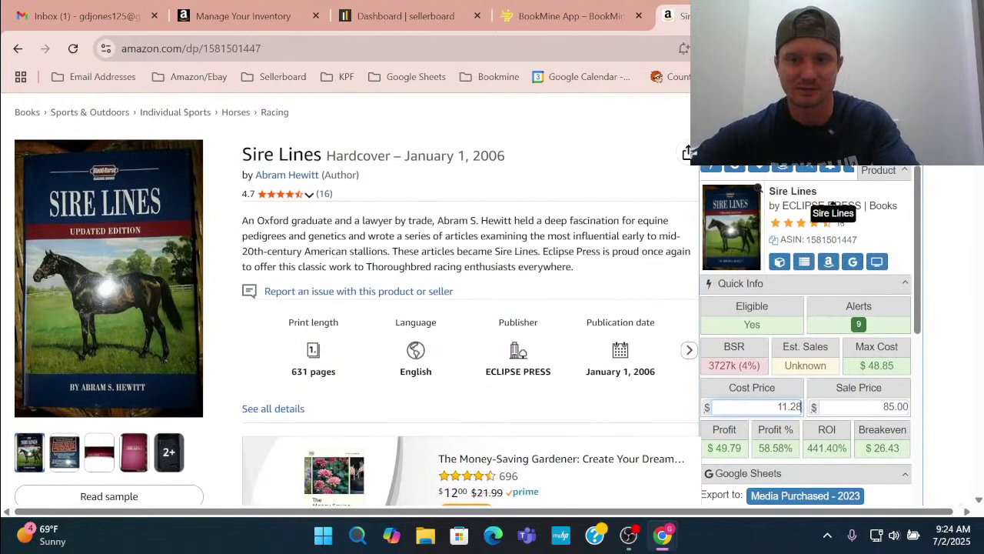
Set the SellerAmp sale price for Sire Lines to 30 to calculate its profit and ROI.
scroll(827, 231, down, 2)
scroll(605, 344, down, 1)
scroll(700, 280, up, 2)
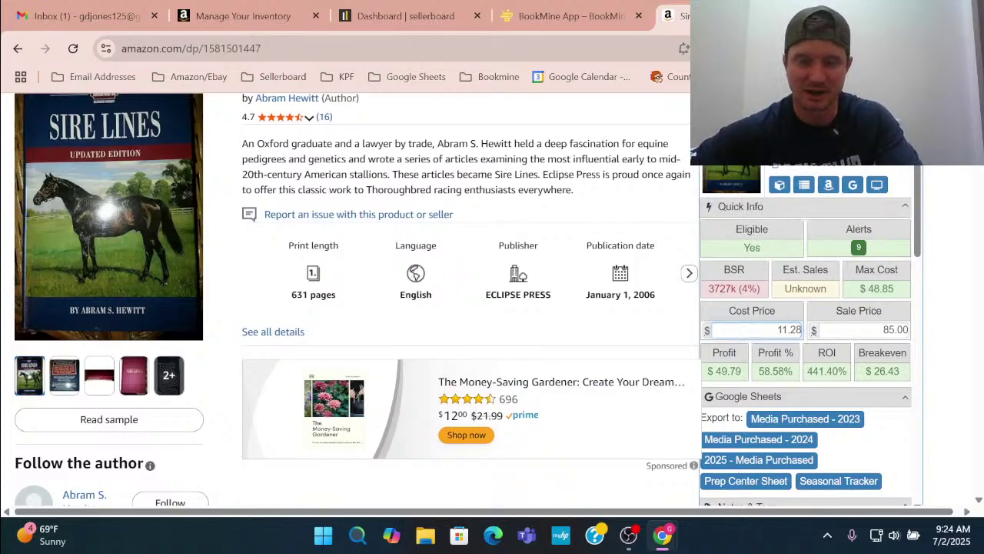
key(Tab)
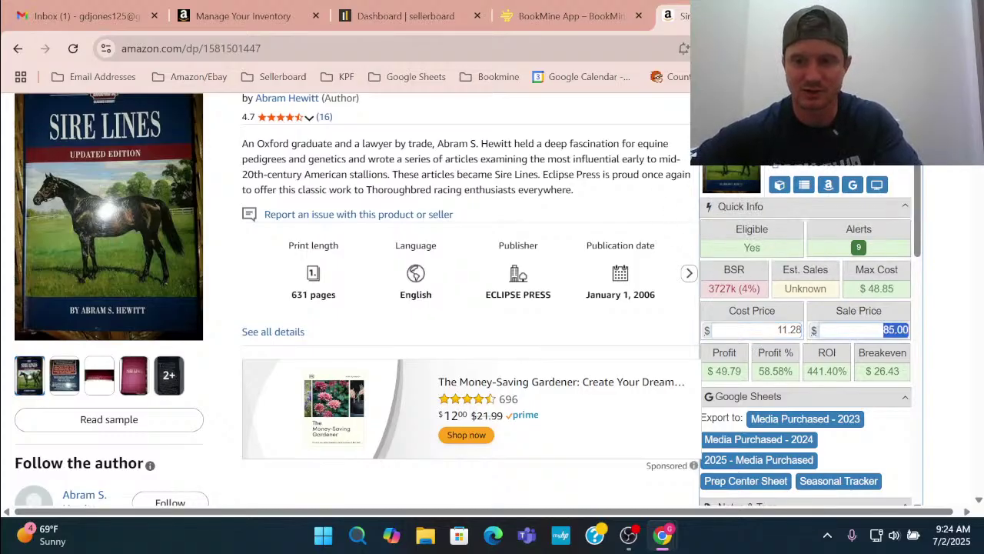
text(30)
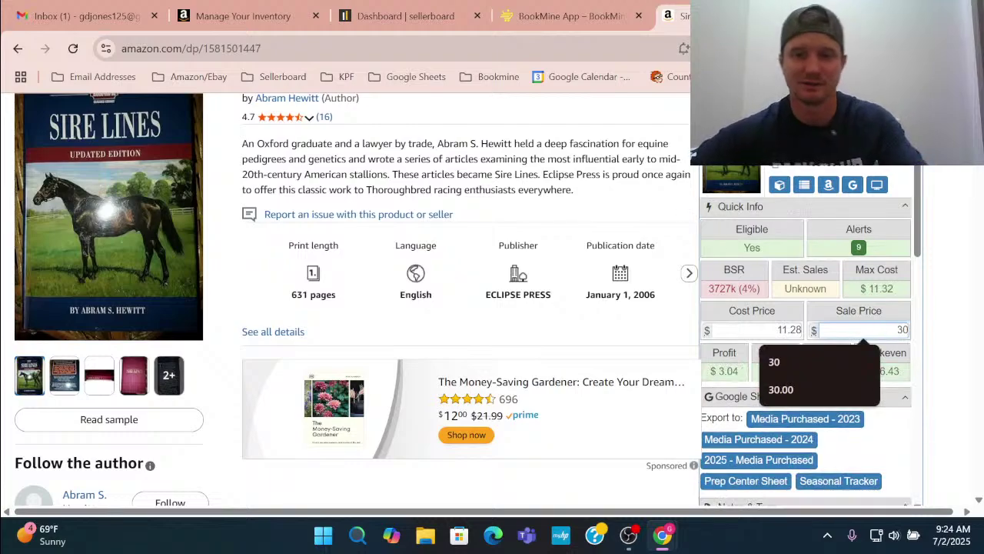
click(673, 192)
Check the price and fulfilment details of the used offer shipped by Amazon for Sire Lines.
scroll(671, 334, down, 1)
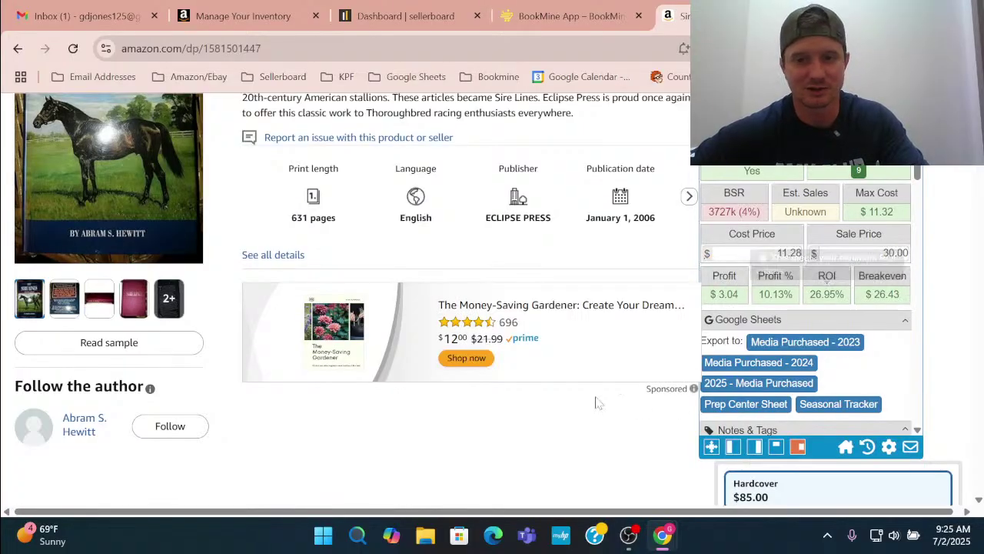
scroll(575, 403, down, 1)
scroll(575, 402, down, 10)
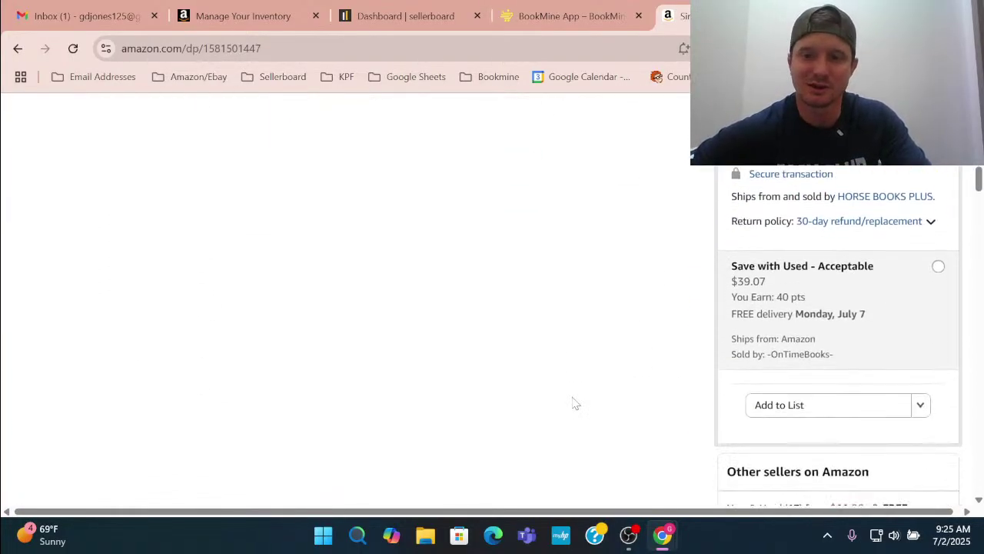
scroll(576, 403, down, 1)
scroll(576, 396, up, 1)
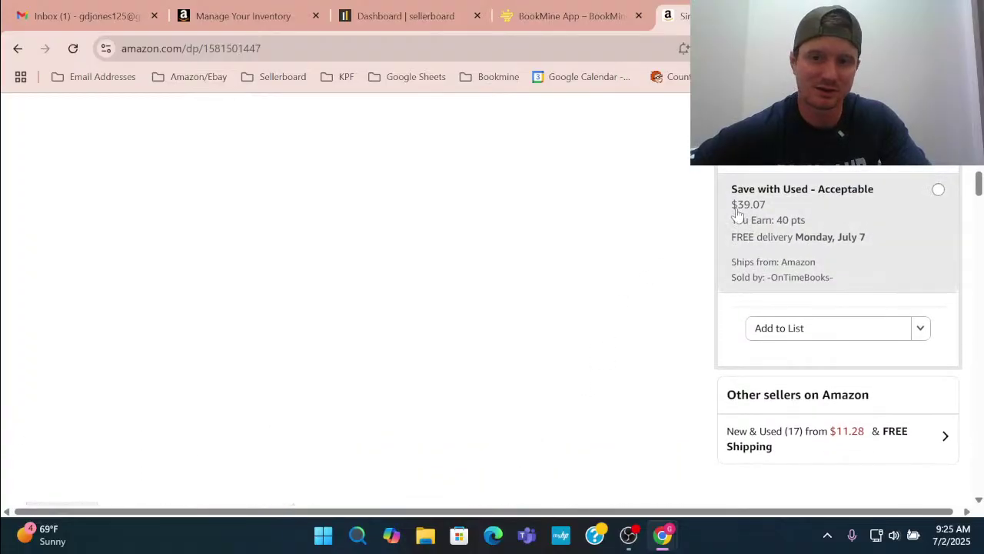
scroll(685, 305, up, 1)
Zoom the Keepa graph to about early 2021 through July 2025 and examine the used price and offer count history.
scroll(685, 311, down, 5)
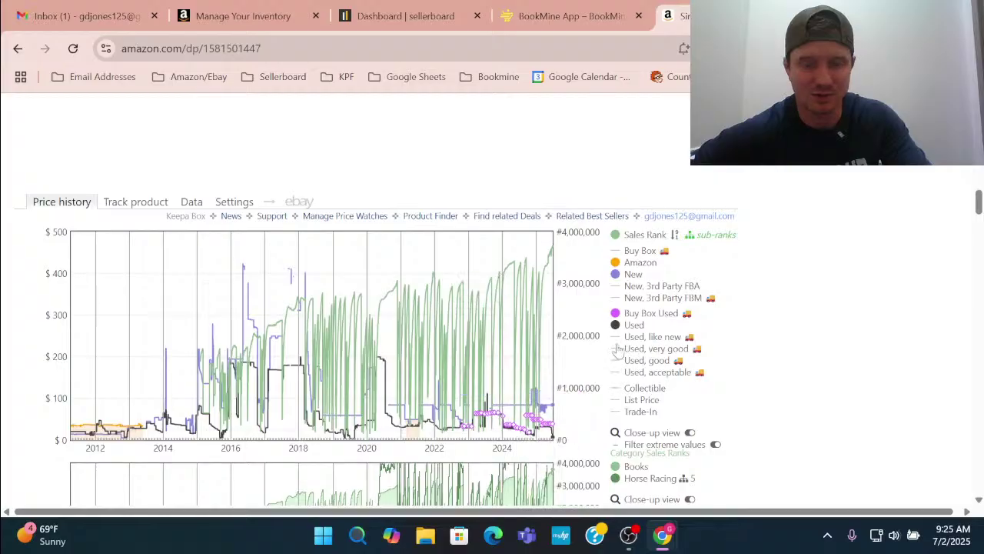
scroll(615, 349, down, 1)
drag(402, 307, 545, 307)
scroll(459, 368, down, 4)
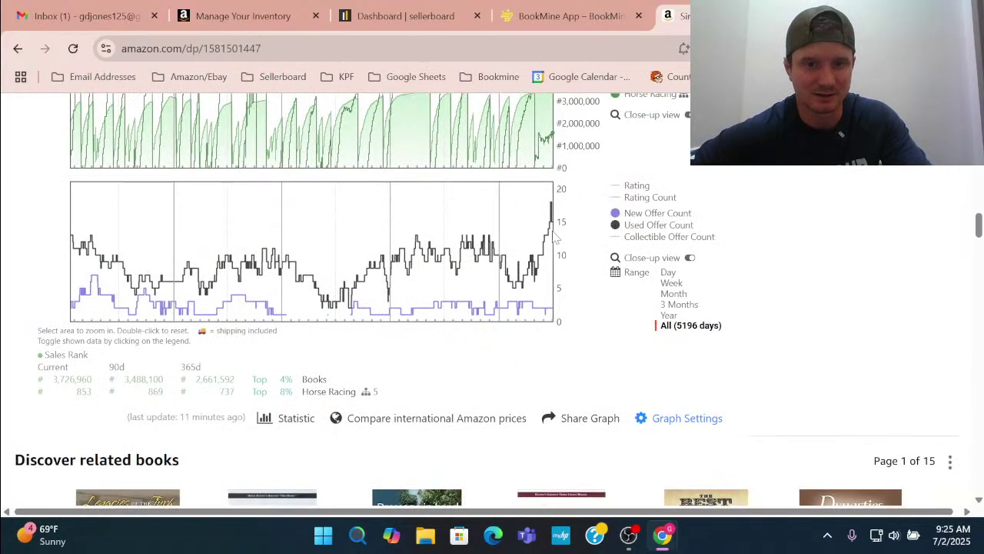
scroll(216, 261, up, 2)
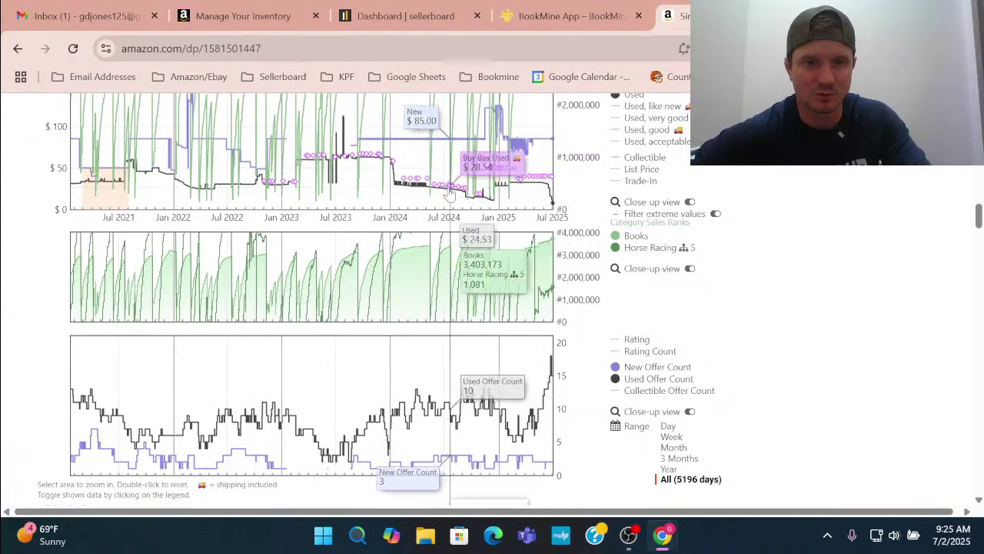
scroll(521, 198, up, 10)
scroll(489, 299, up, 2)
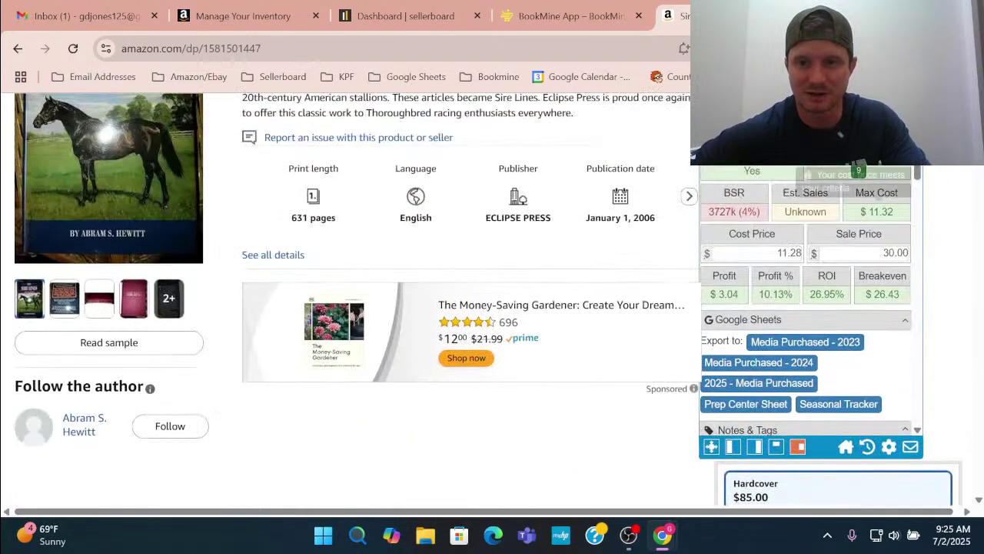
Calculate the SellerAmp profit and ROI for Sire Lines at sale prices of 37 and 39.
text(3)
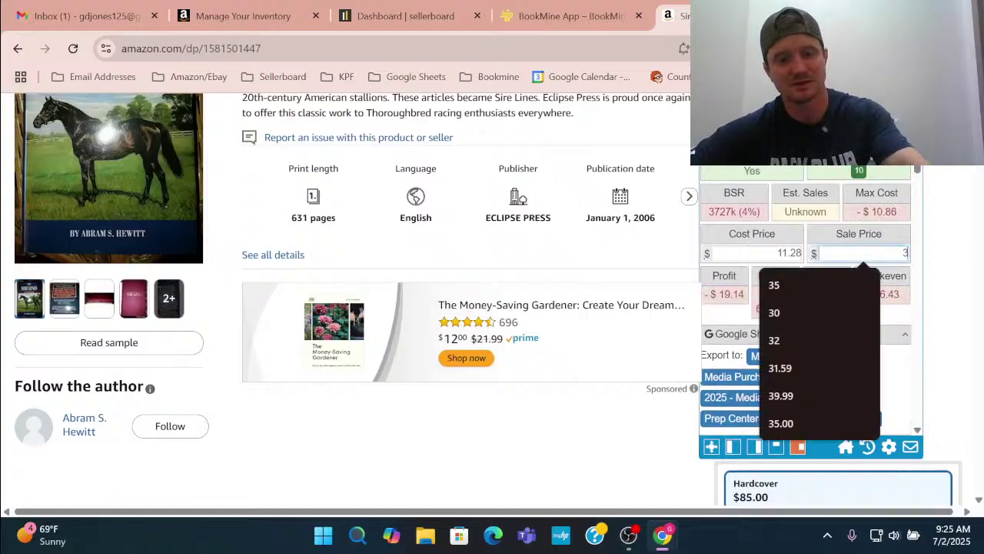
text(7)
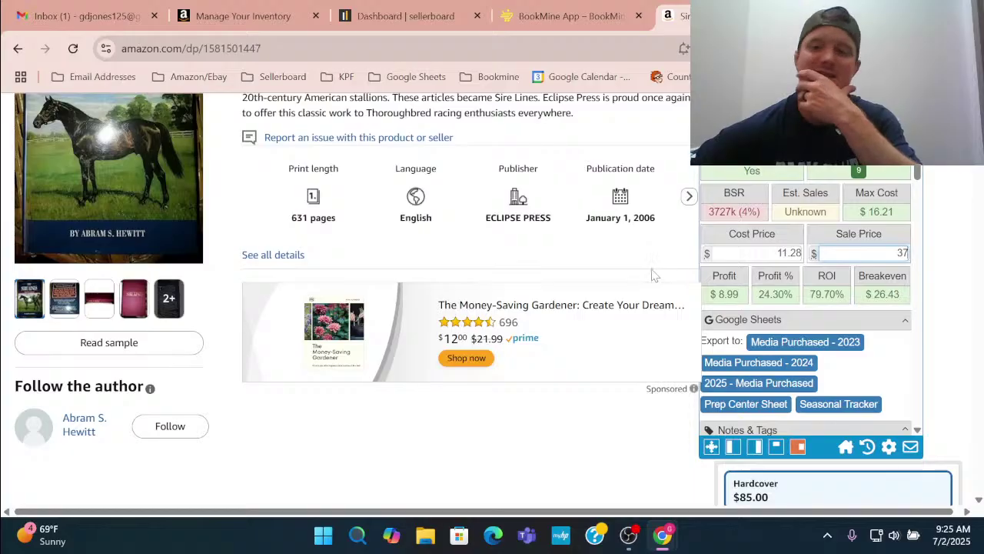
scroll(624, 268, down, 7)
scroll(623, 268, up, 7)
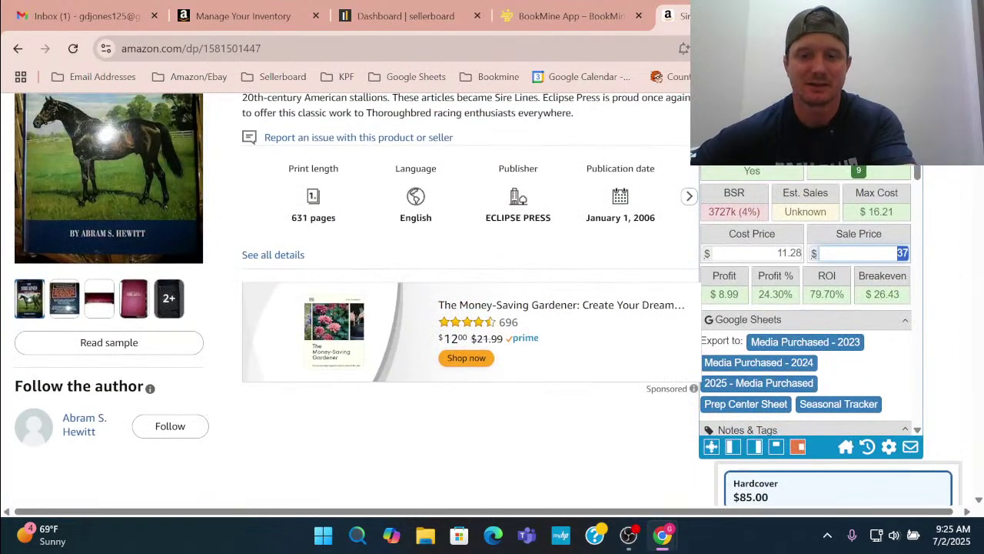
text(39)
scroll(751, 224, down, 1)
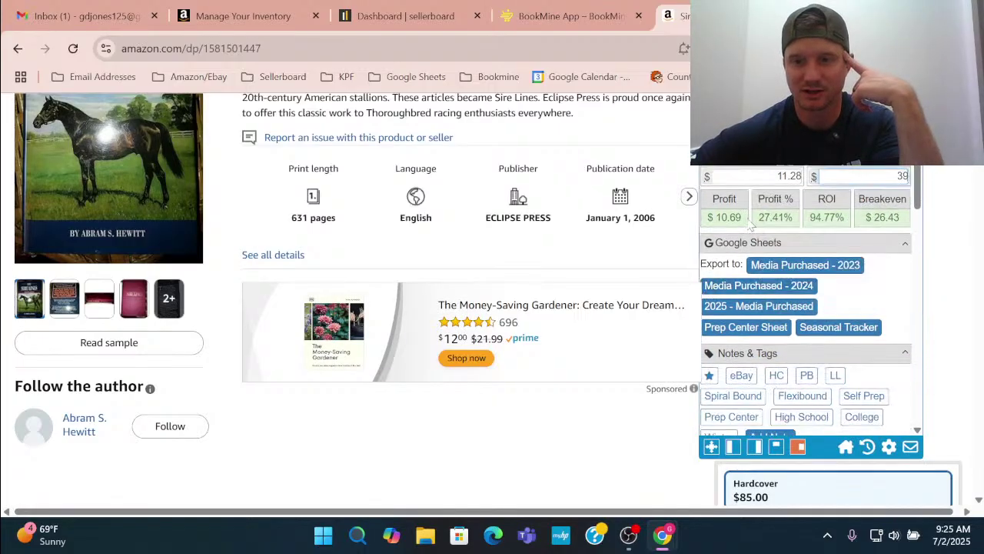
Open the new and used offers for Sire Lines and review their prices, conditions and who ships them.
scroll(649, 265, down, 5)
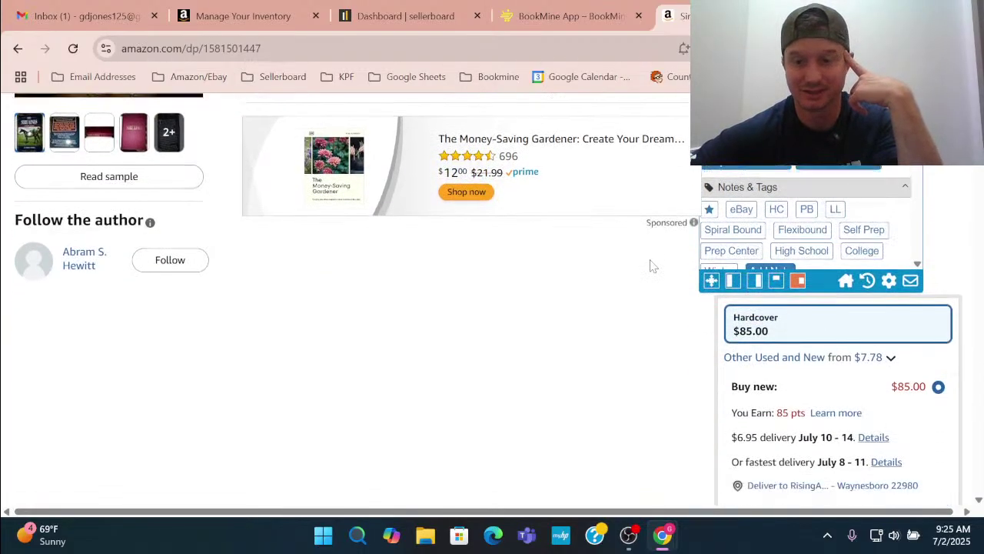
scroll(650, 265, down, 5)
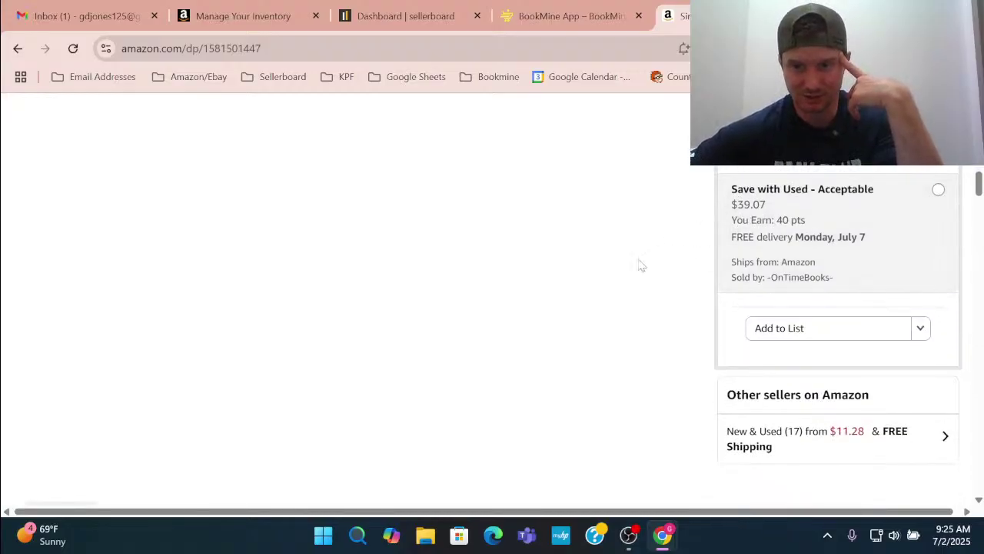
scroll(639, 261, down, 3)
click(856, 210)
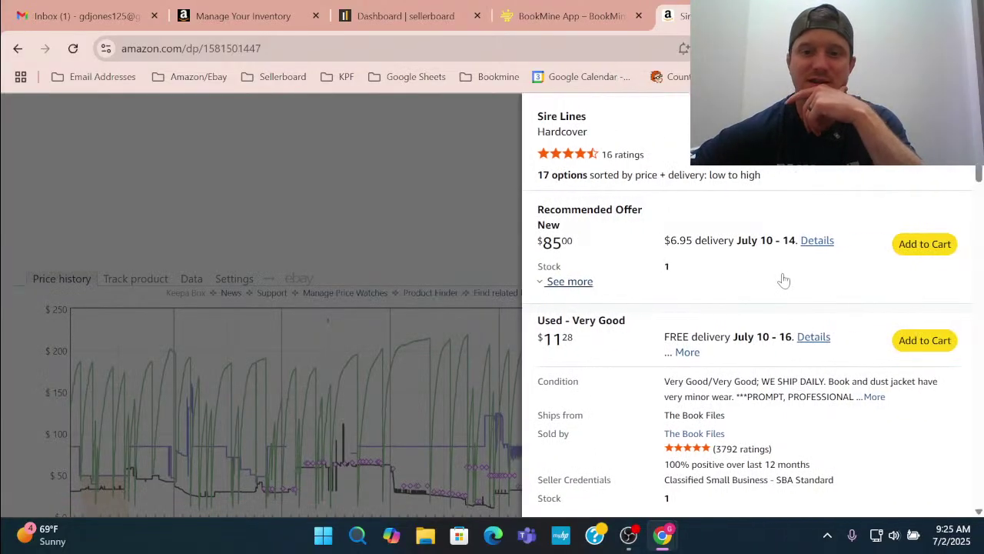
scroll(783, 279, down, 8)
scroll(786, 281, down, 8)
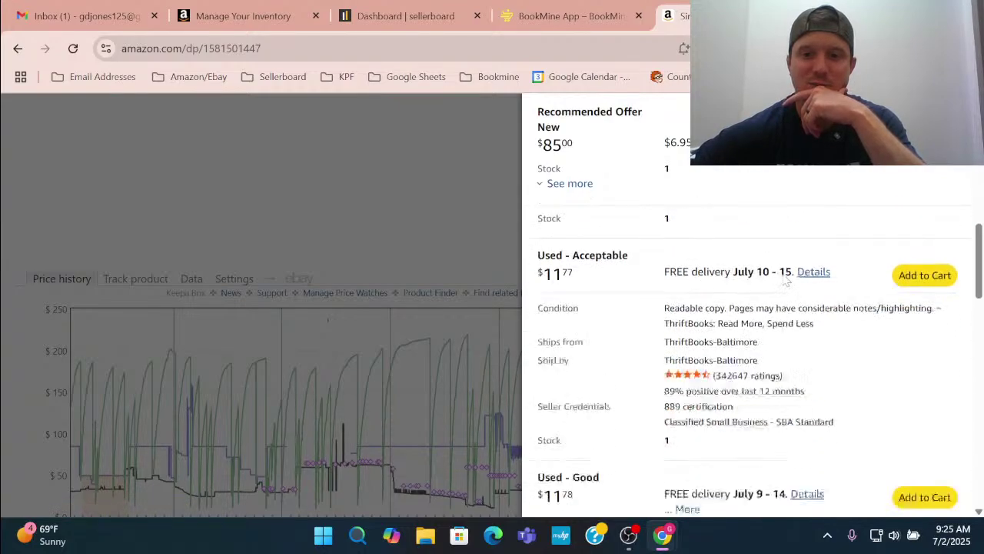
scroll(786, 281, down, 8)
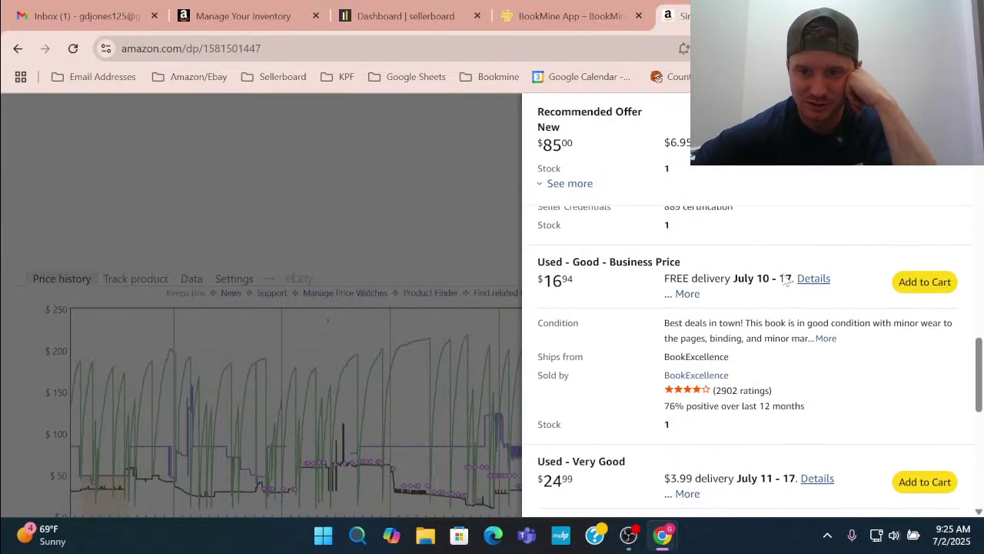
scroll(785, 280, down, 1)
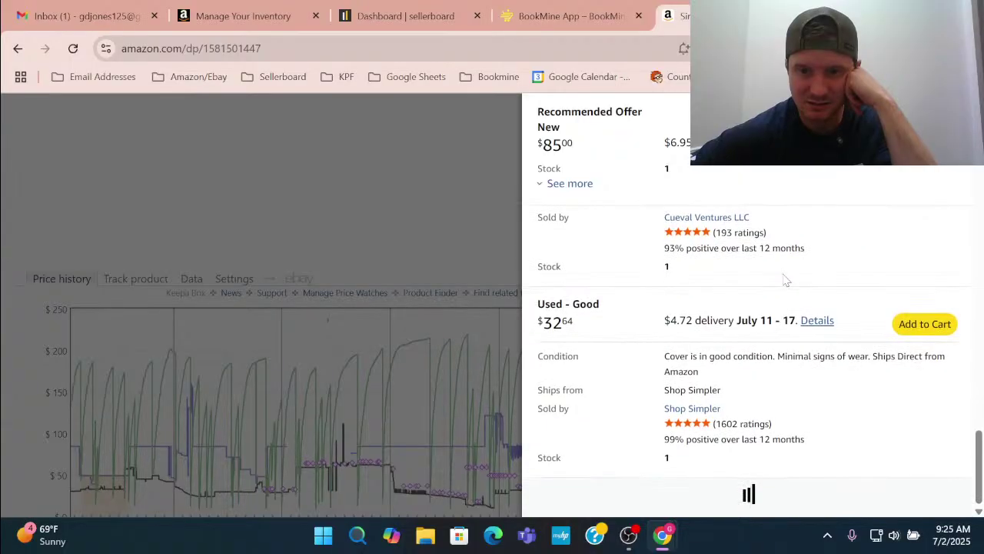
scroll(786, 281, down, 6)
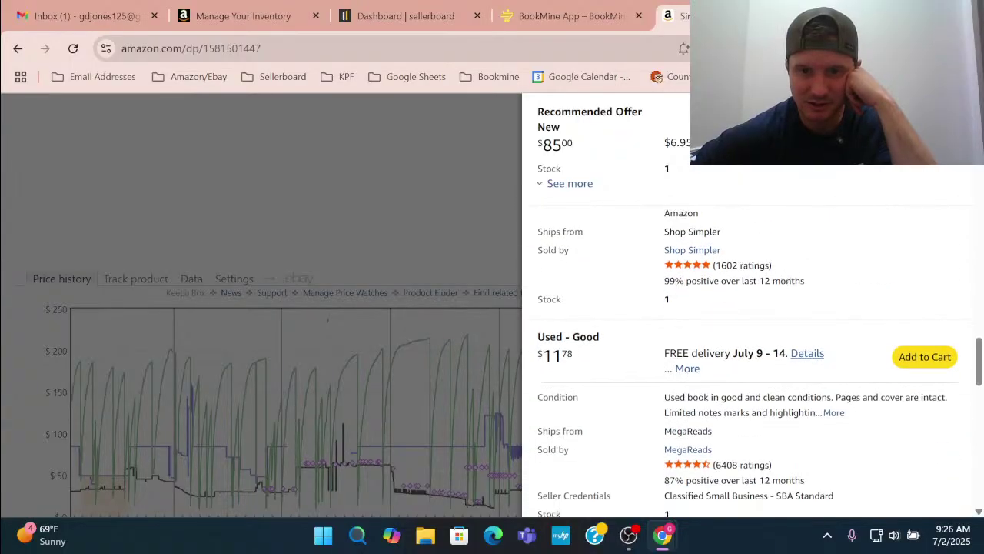
scroll(786, 281, down, 5)
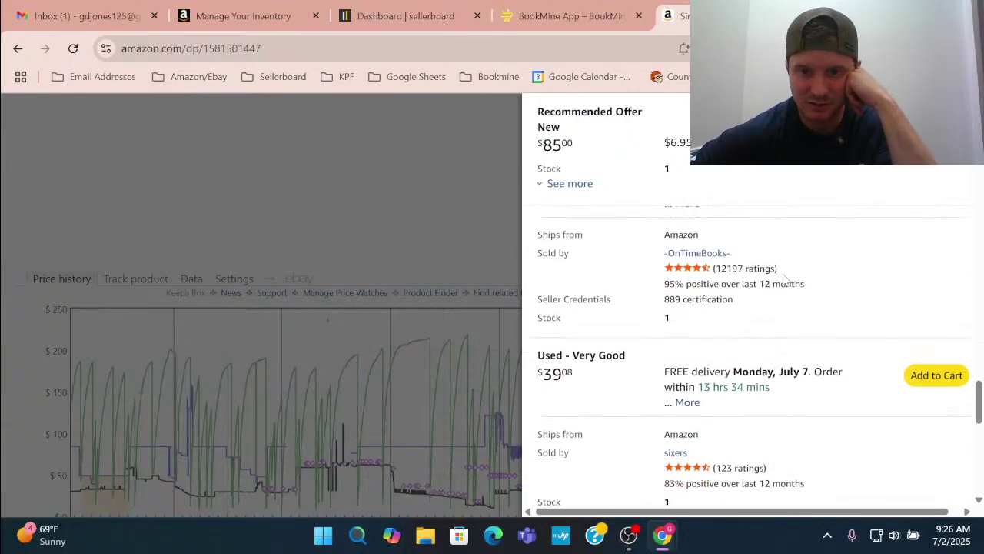
scroll(786, 281, up, 1)
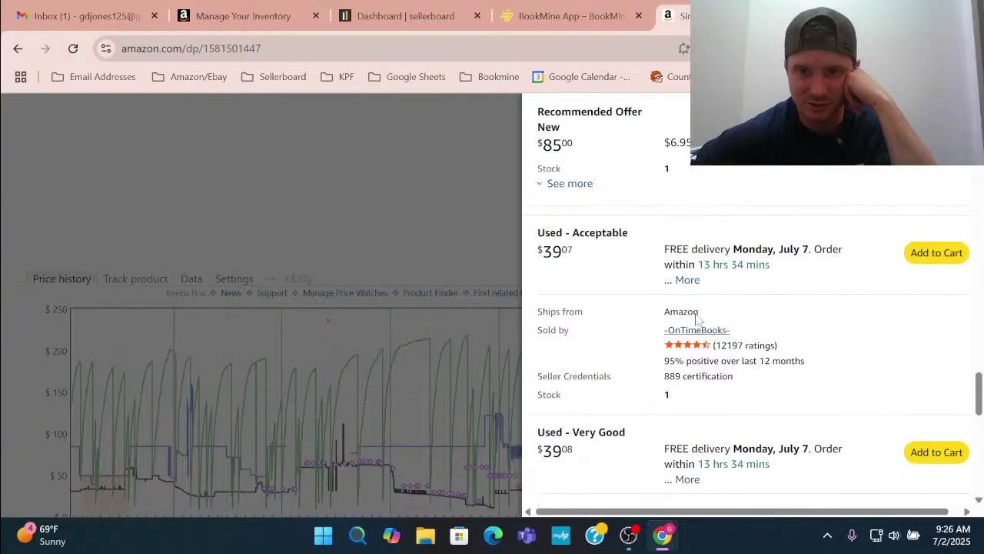
scroll(561, 284, down, 3)
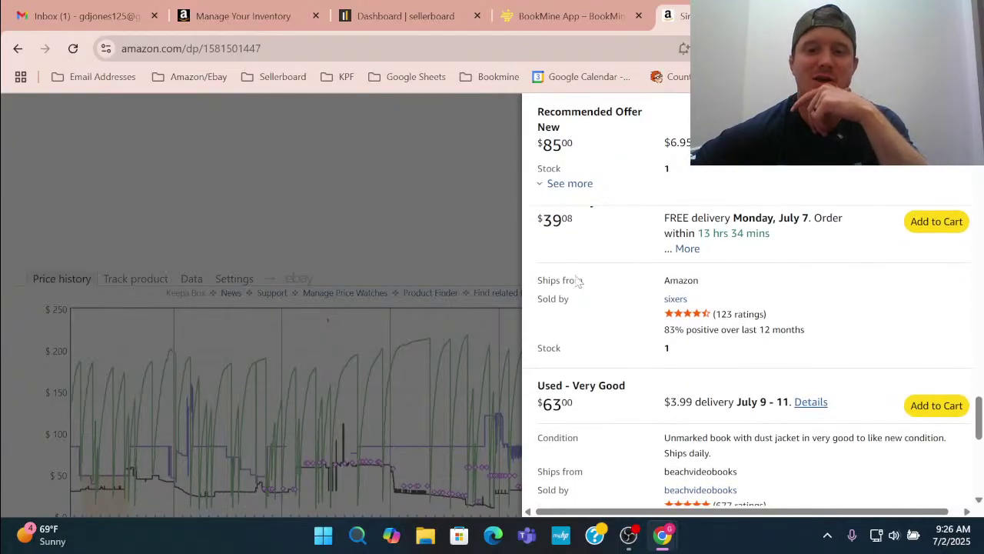
scroll(674, 264, down, 5)
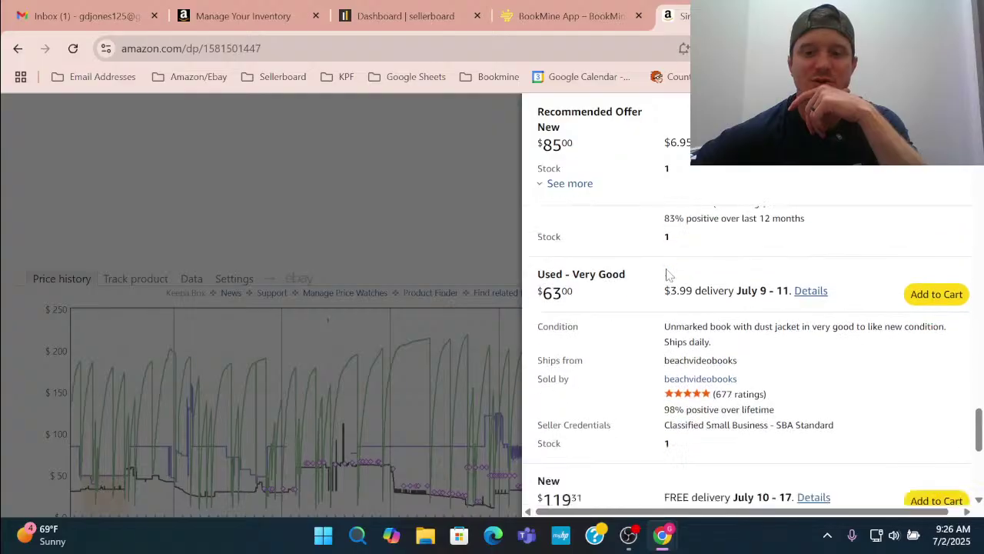
scroll(405, 163, up, 4)
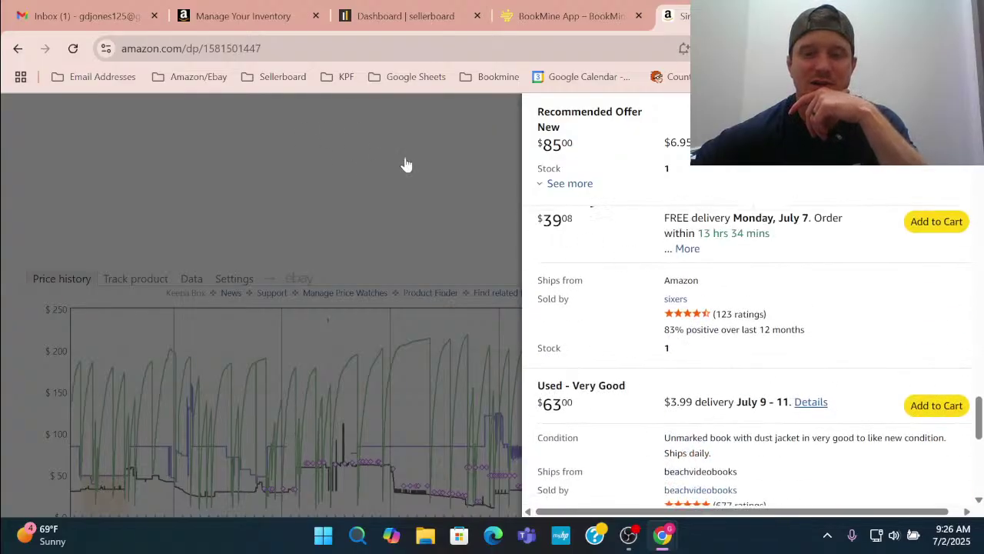
Close and reopen the Sire Lines offers, check the cheapest used offer, and return to the product page.
click(449, 179)
scroll(548, 194, down, 5)
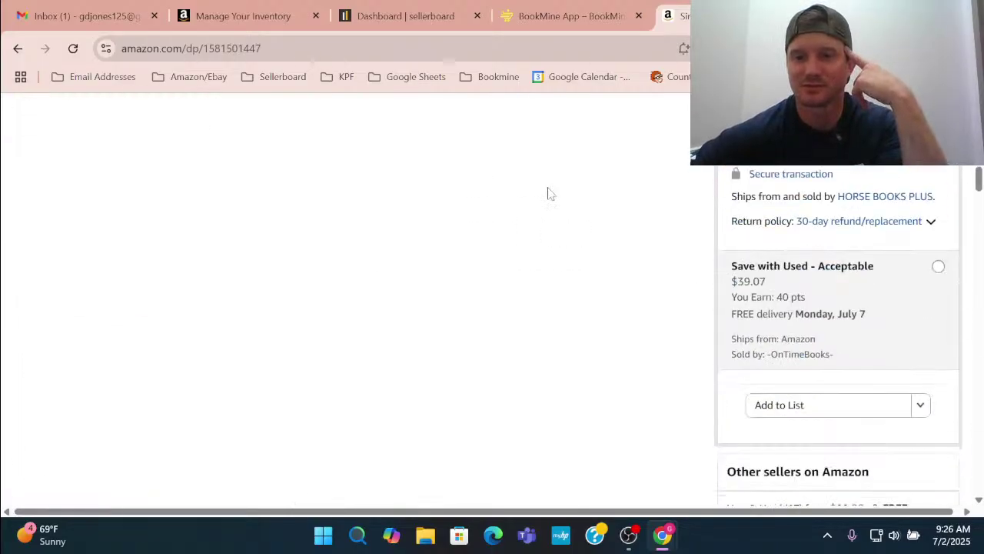
click(799, 354)
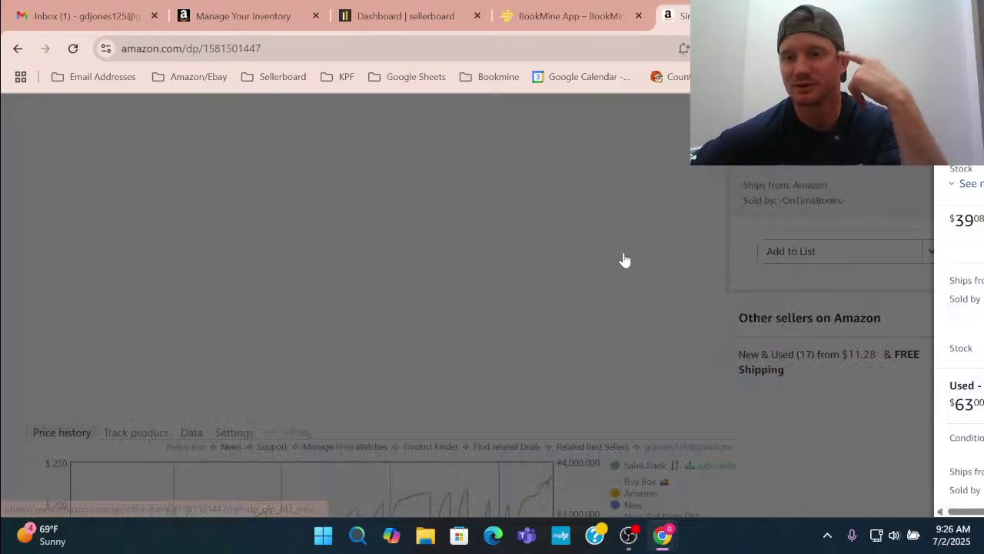
scroll(711, 308, up, 10)
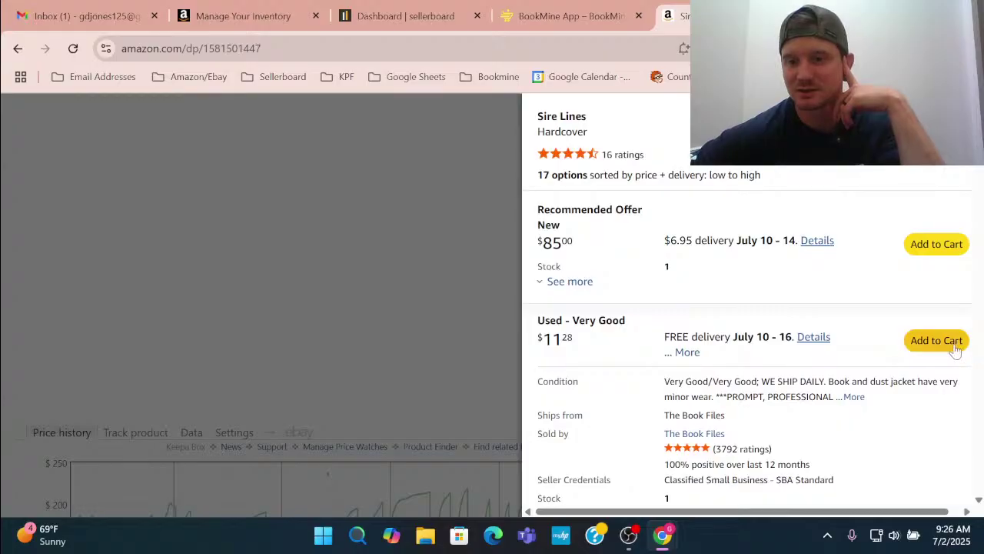
click(399, 265)
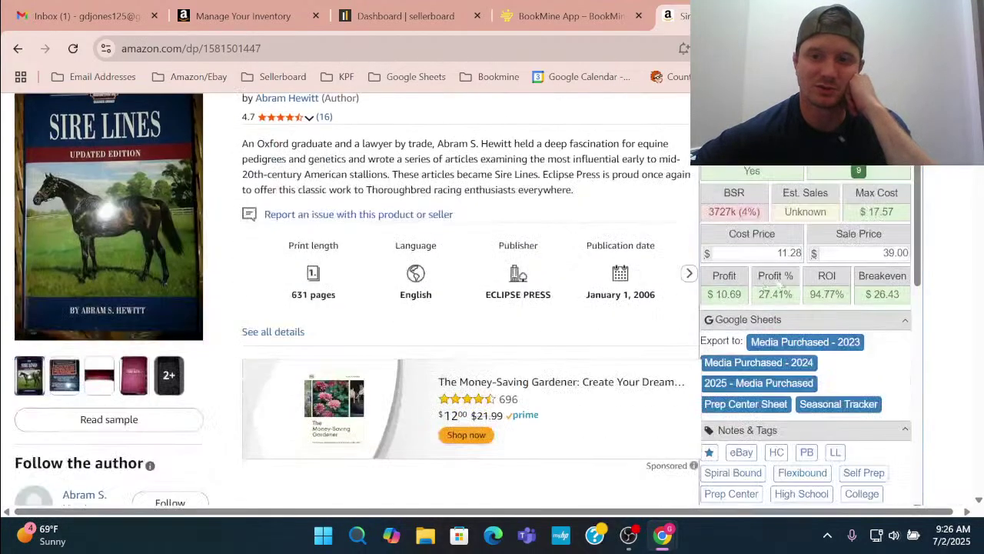
Calculate the SellerAmp profit and ROI for Sire Lines at a sale price of 35, ending with the price at 45.
text(3)
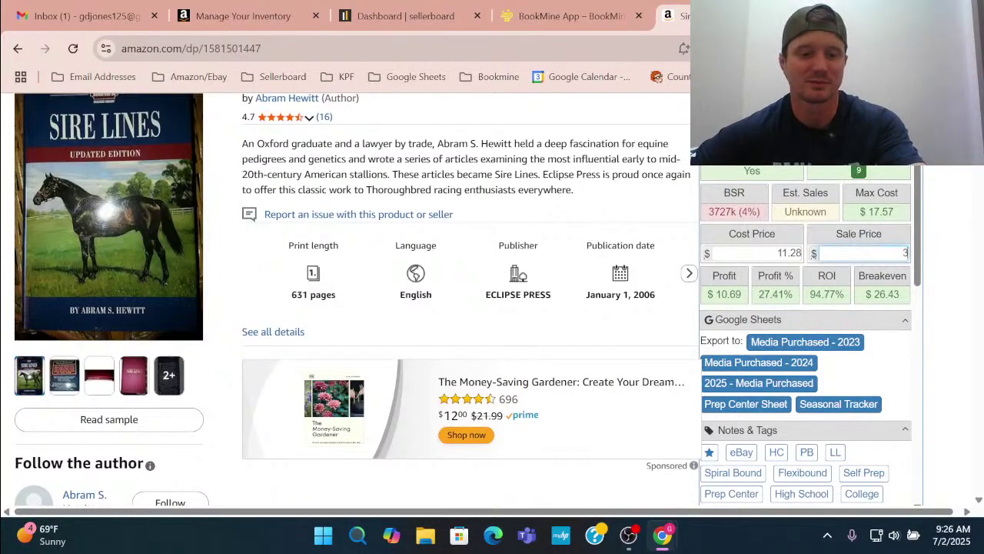
text(5)
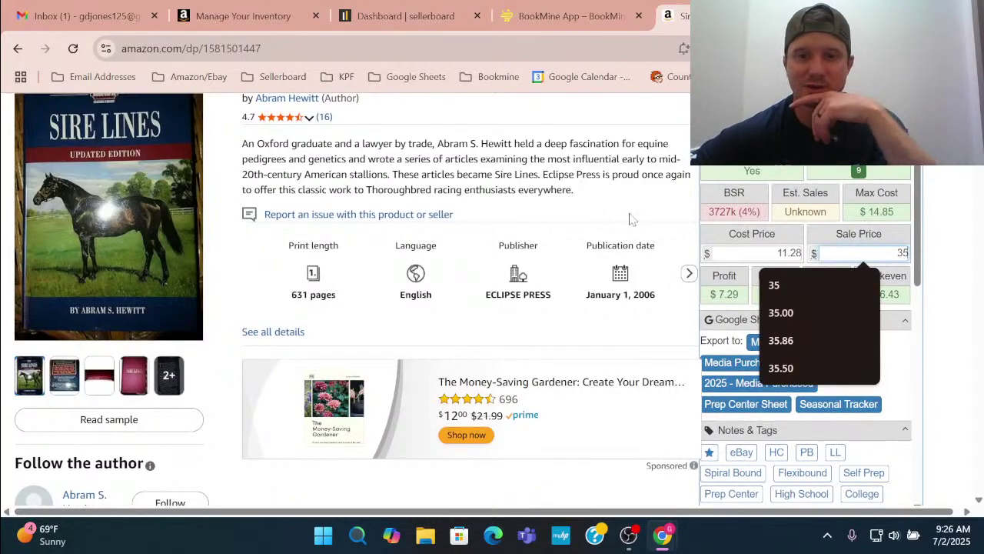
key(Return)
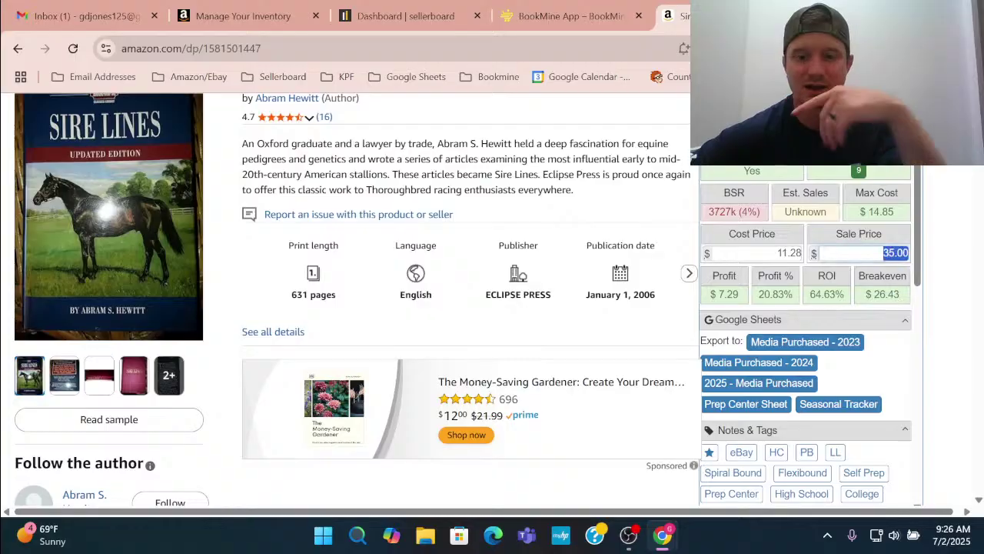
text(40)
key(BackSpace)
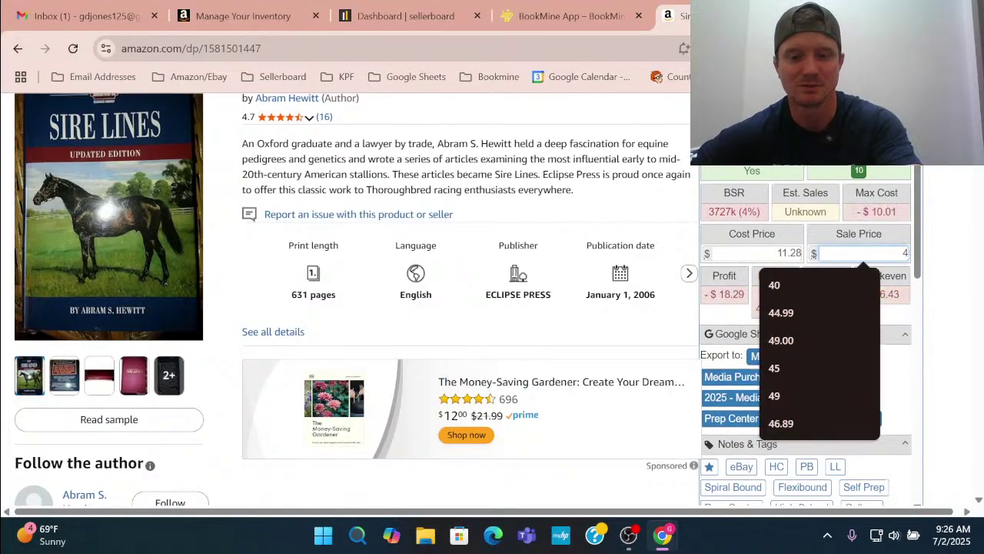
text(5)
key(Return)
Examine the Sire Lines used price and sales rank history in the Keepa graph alongside the product's offer details.
scroll(384, 281, down, 10)
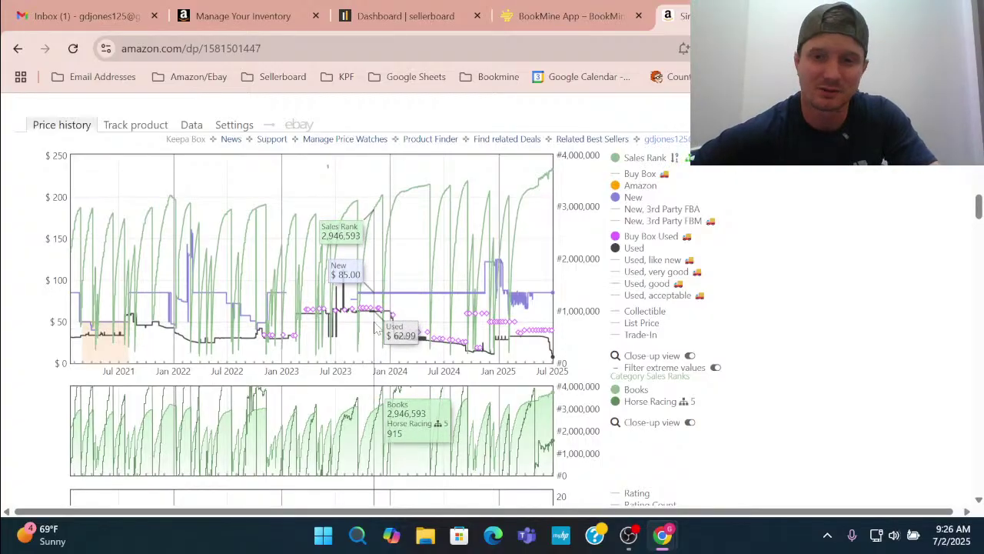
scroll(375, 327, up, 5)
scroll(374, 327, up, 3)
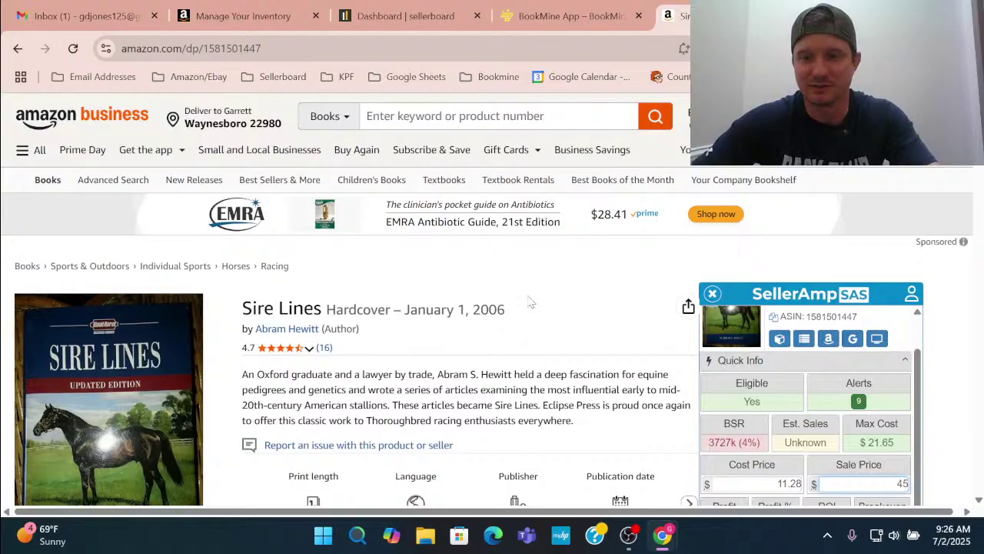
scroll(530, 302, down, 1)
scroll(536, 286, down, 10)
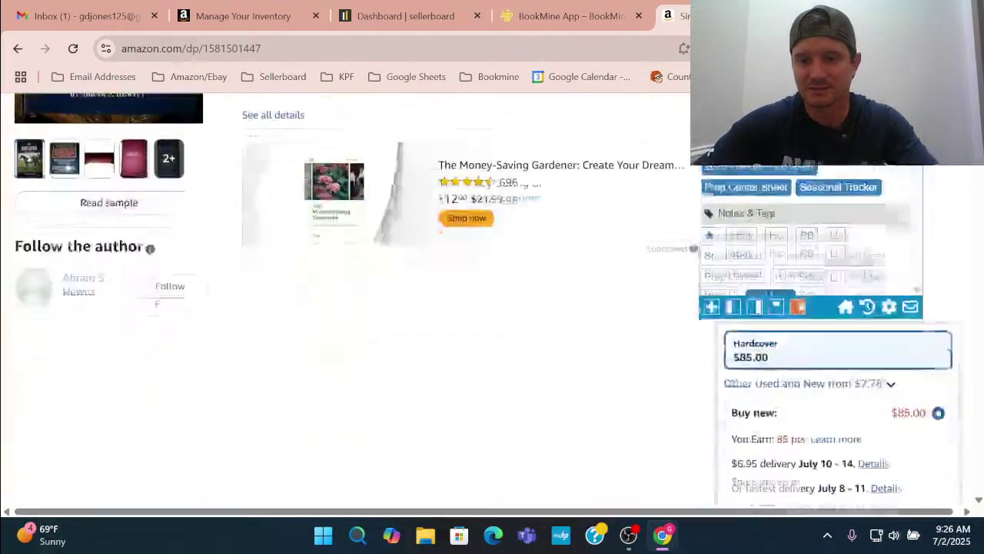
scroll(608, 311, down, 2)
scroll(688, 312, up, 15)
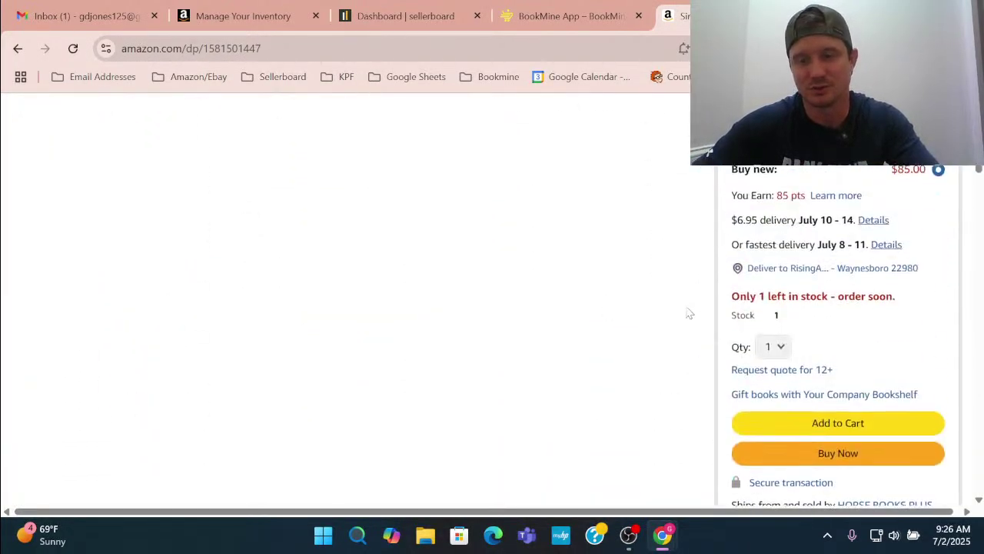
Return to the BookMine results and open the Amazon page for Geosystems: An Introduction to Physical Geography (9th Edition).
click(613, 20)
scroll(530, 319, down, 3)
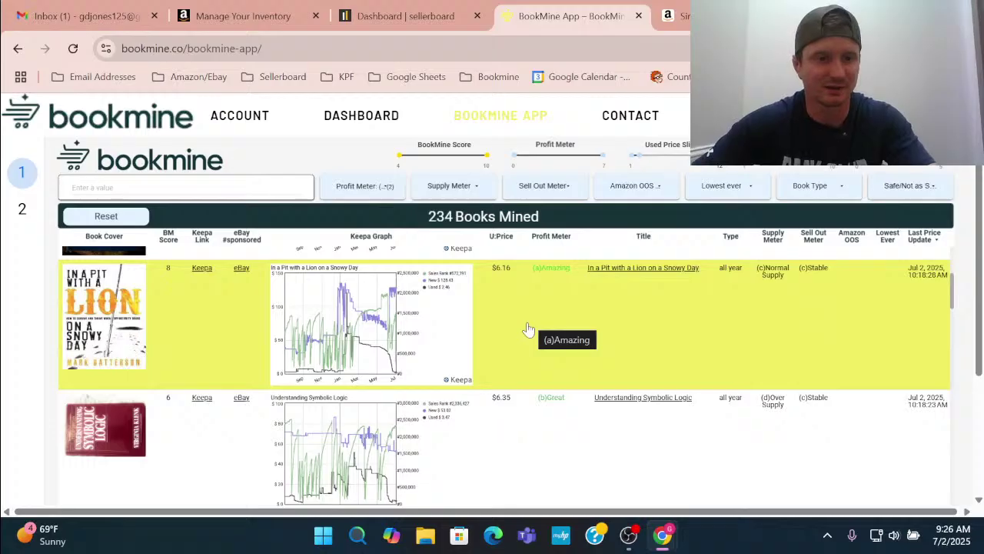
scroll(528, 329, down, 3)
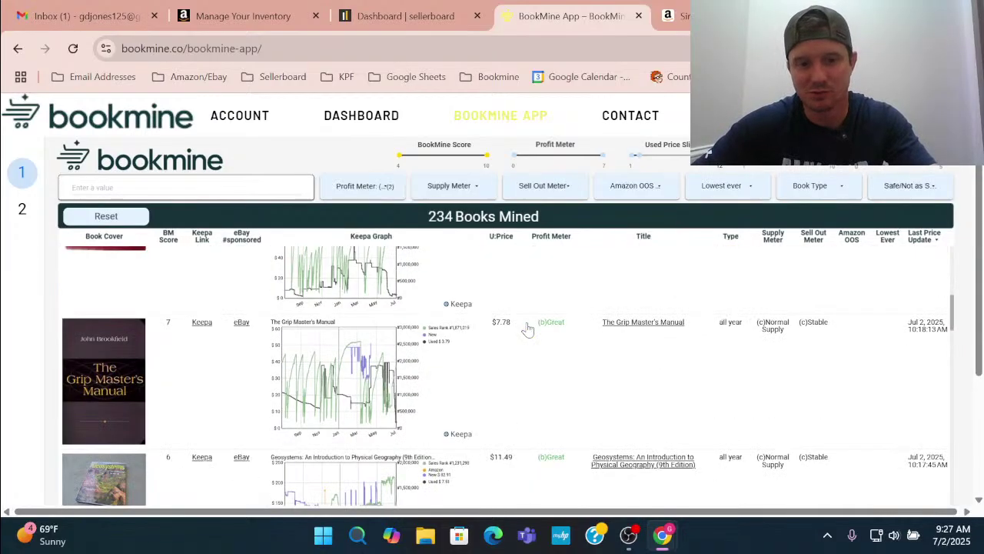
scroll(528, 329, down, 3)
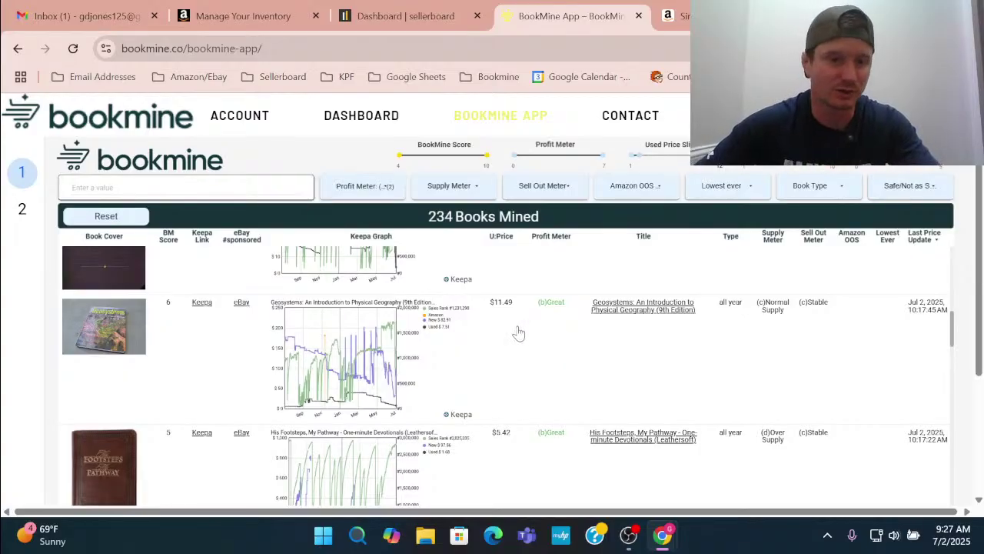
scroll(519, 332, down, 1)
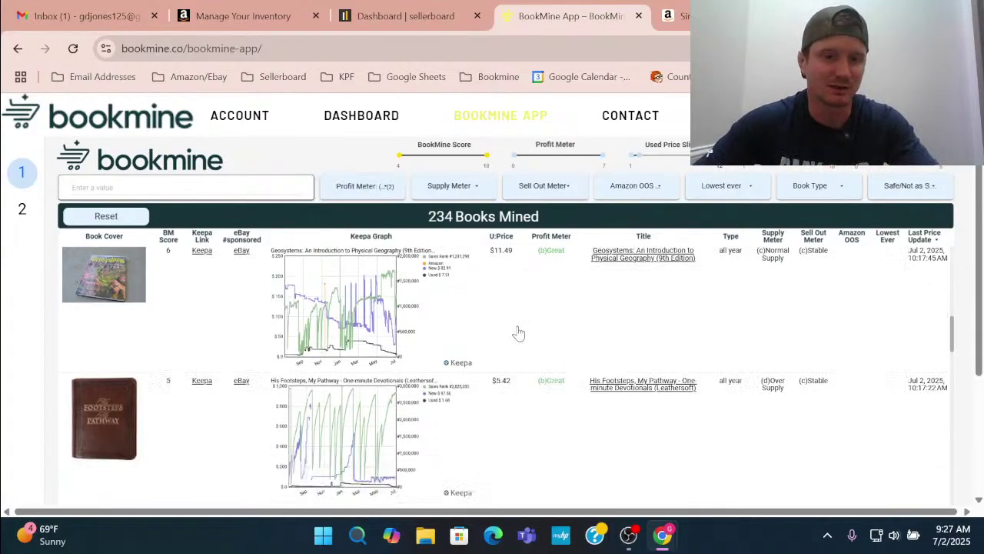
click(642, 252)
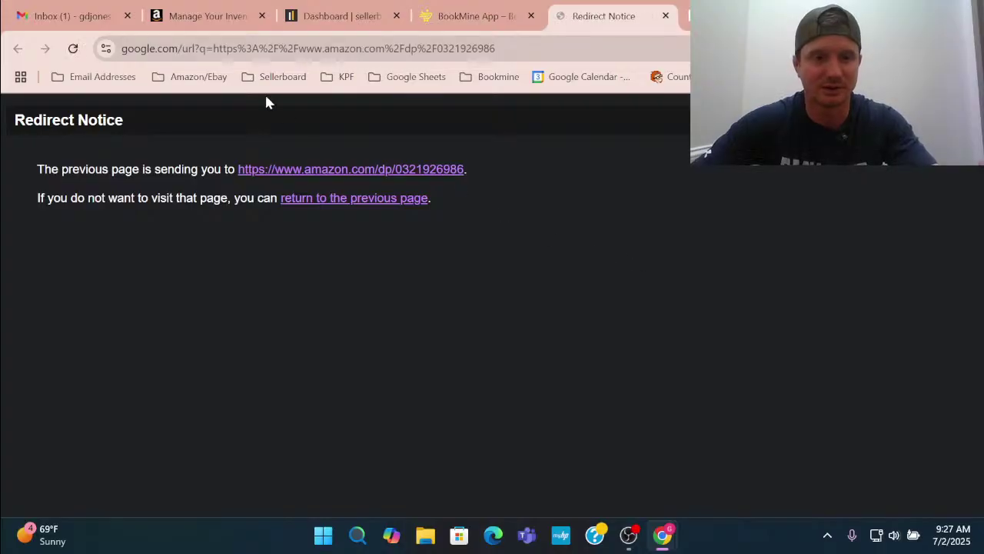
click(313, 163)
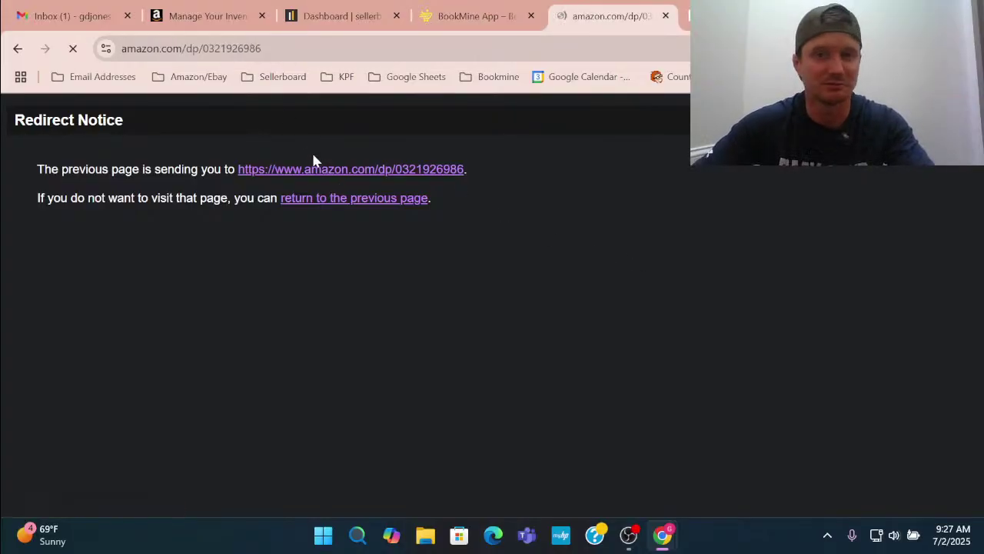
scroll(465, 291, down, 2)
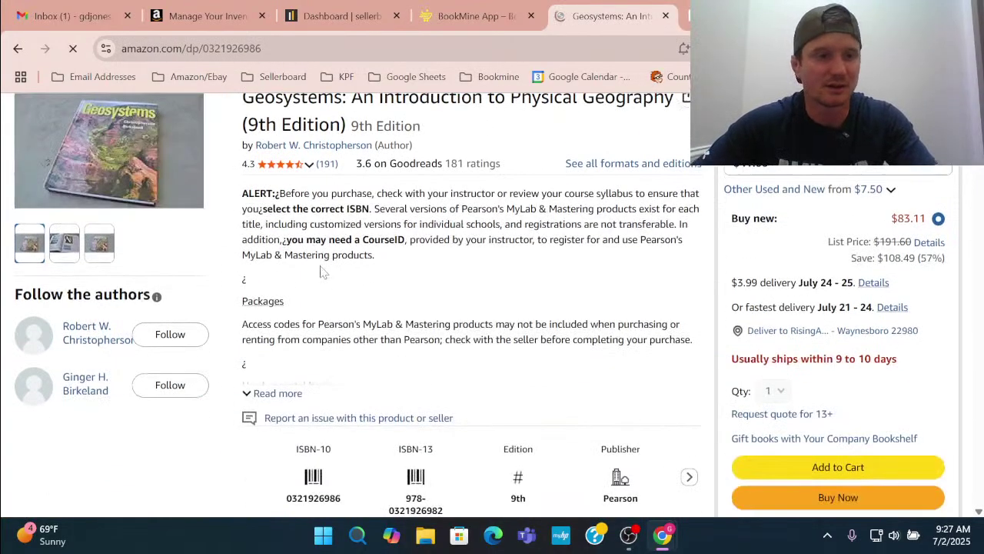
Examine the Geosystems Keepa price, sales rank and offer count history over the past year and over the full recorded range.
scroll(323, 271, up, 2)
scroll(350, 289, down, 10)
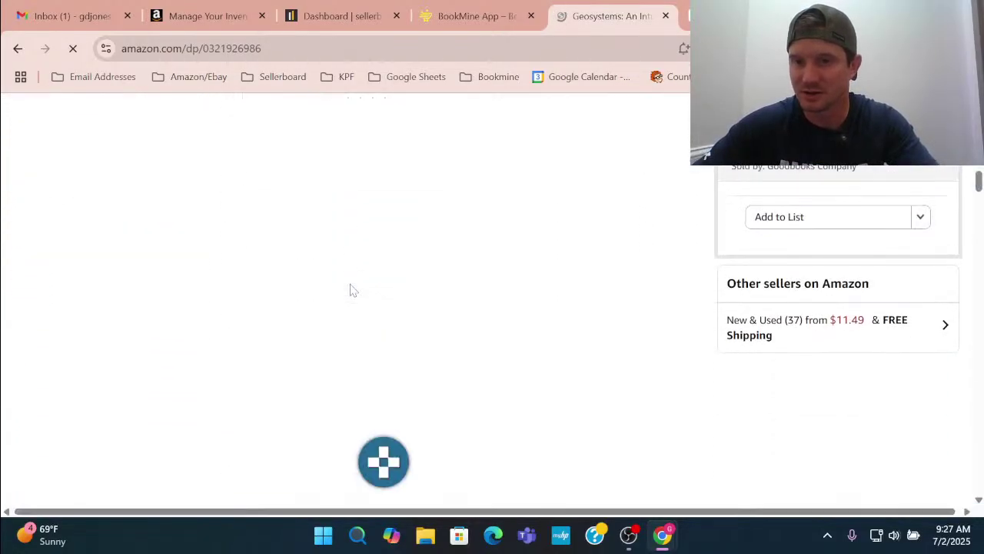
scroll(350, 290, down, 4)
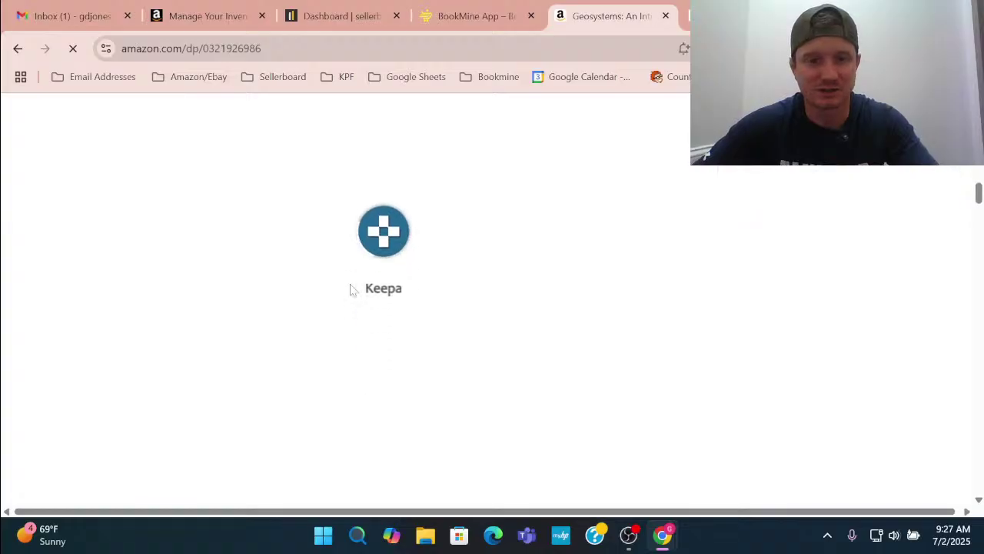
scroll(407, 330, down, 2)
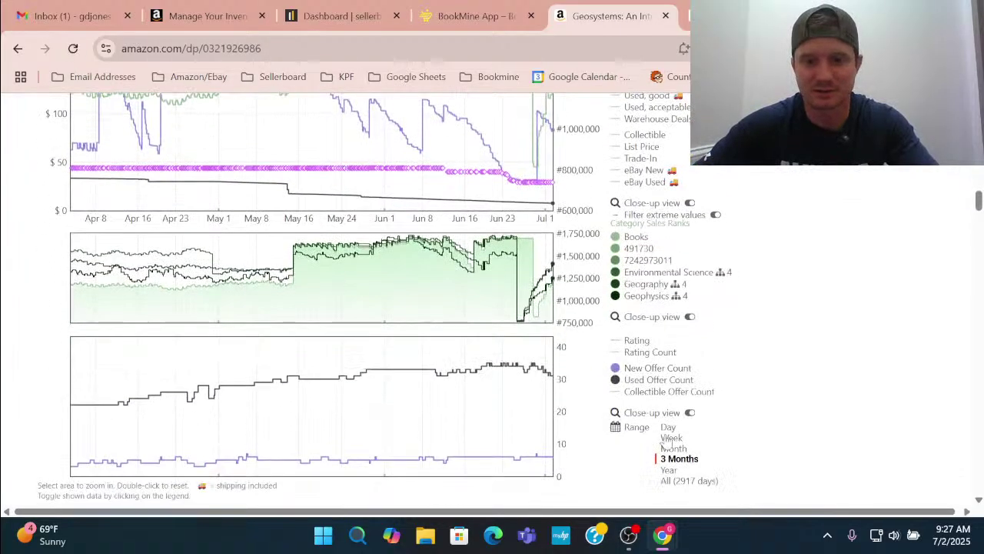
scroll(383, 263, up, 2)
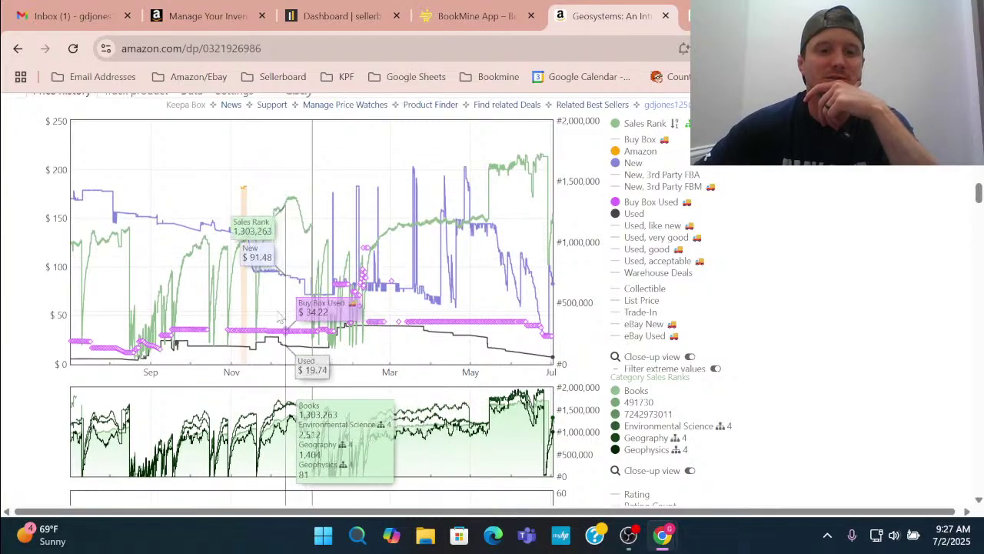
scroll(188, 319, down, 2)
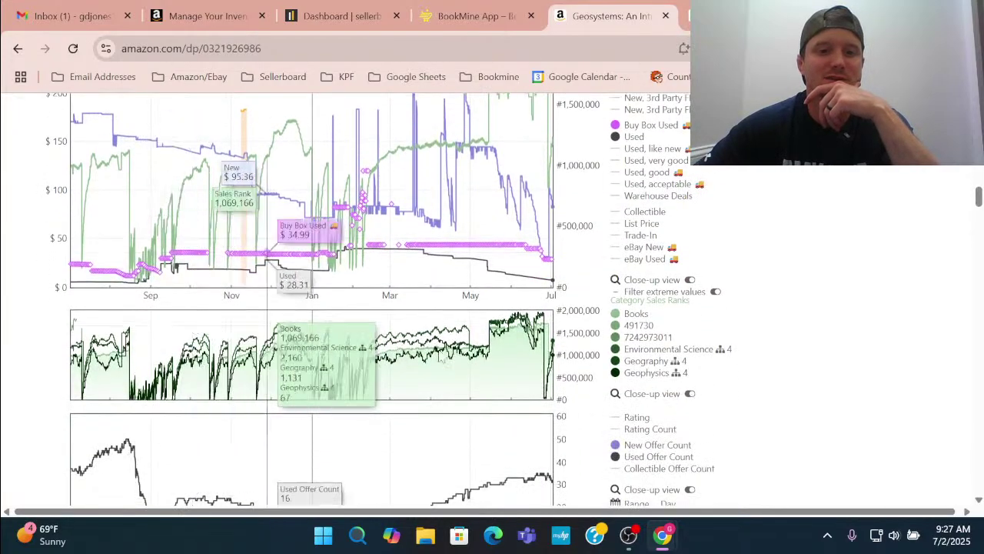
click(671, 481)
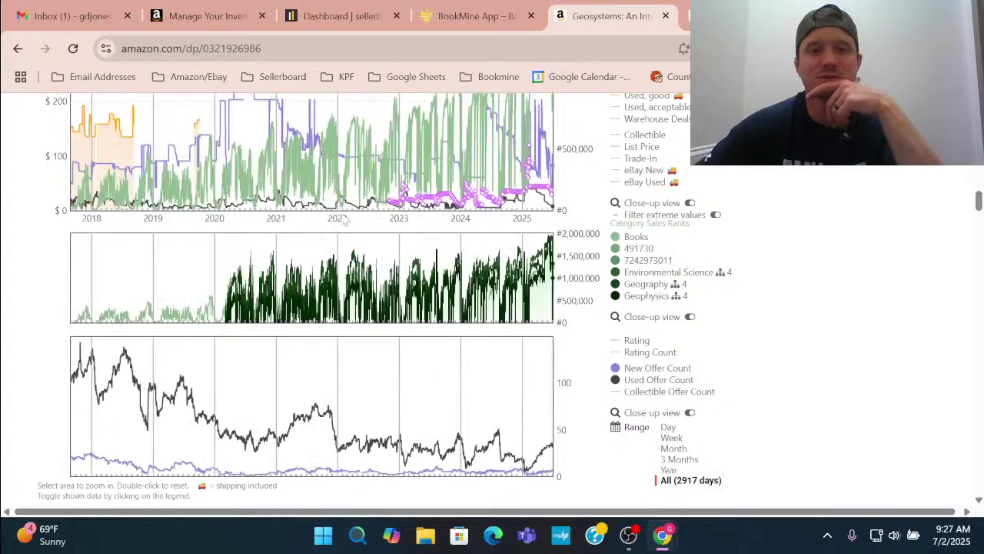
scroll(500, 322, up, 1)
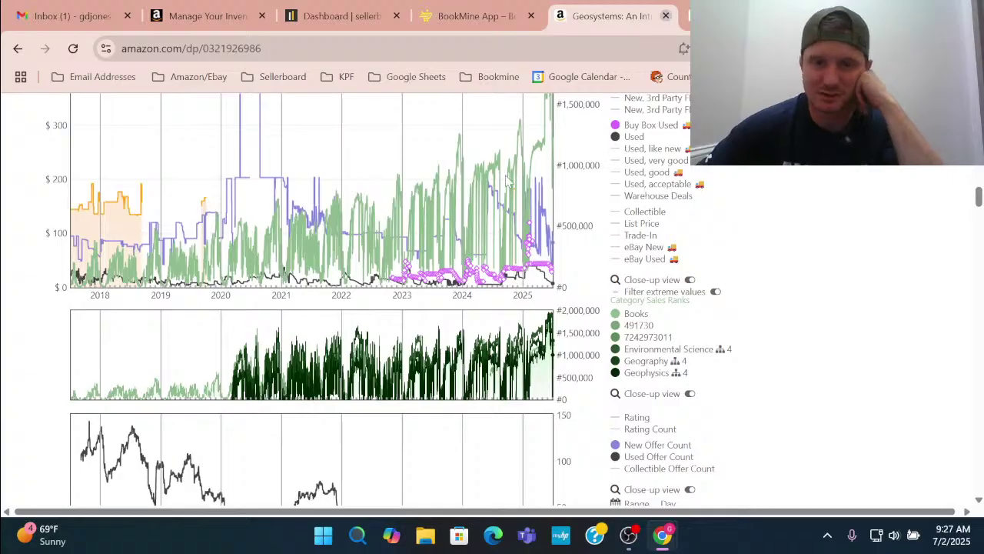
Close the Geosystems page and open the Amazon page for Kelsey Grammer: The True Story from the BookMine results.
click(666, 15)
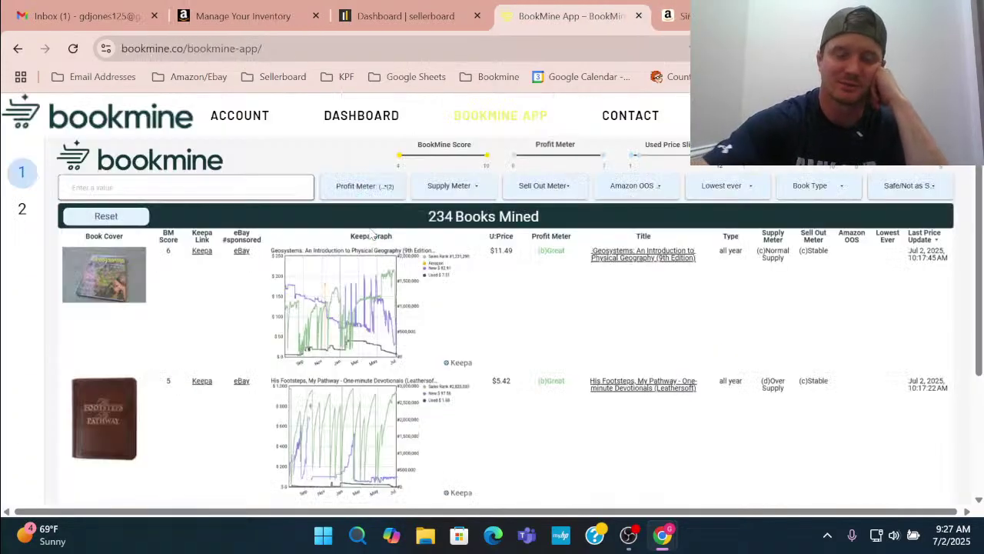
scroll(487, 431, down, 2)
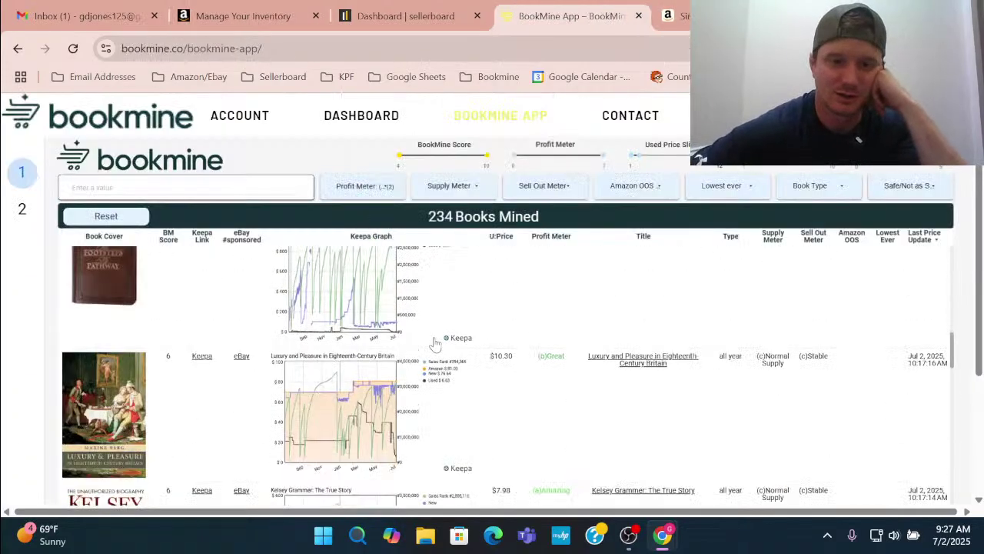
scroll(435, 343, down, 3)
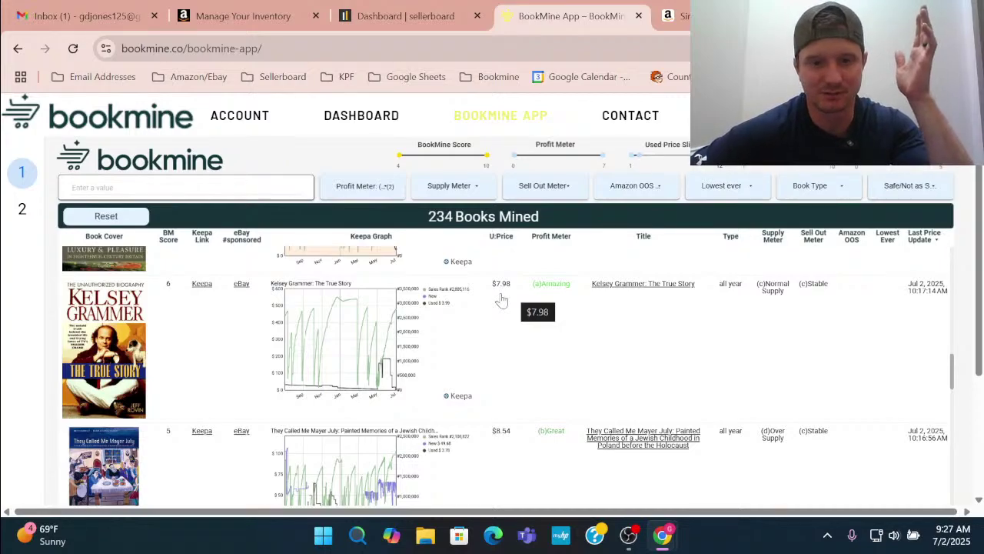
click(599, 286)
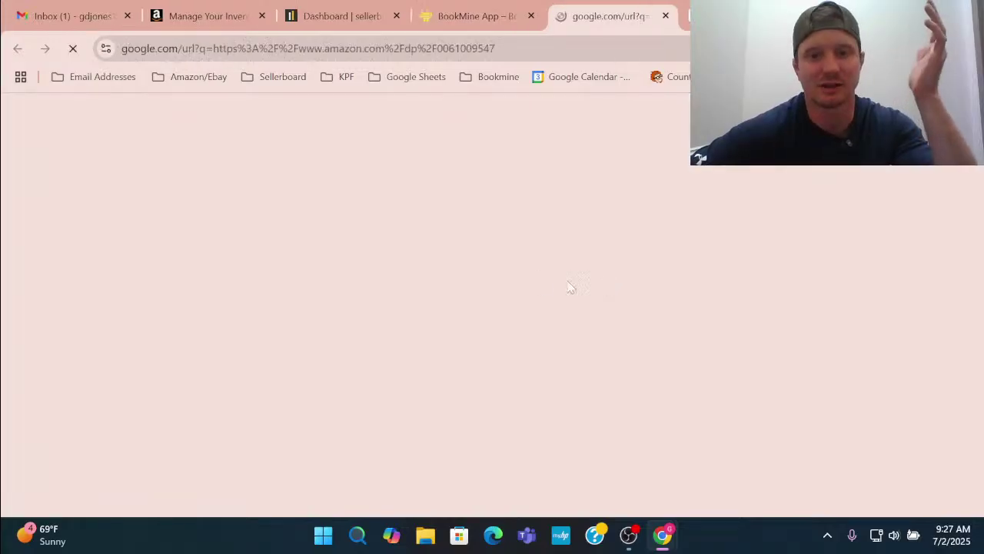
click(377, 171)
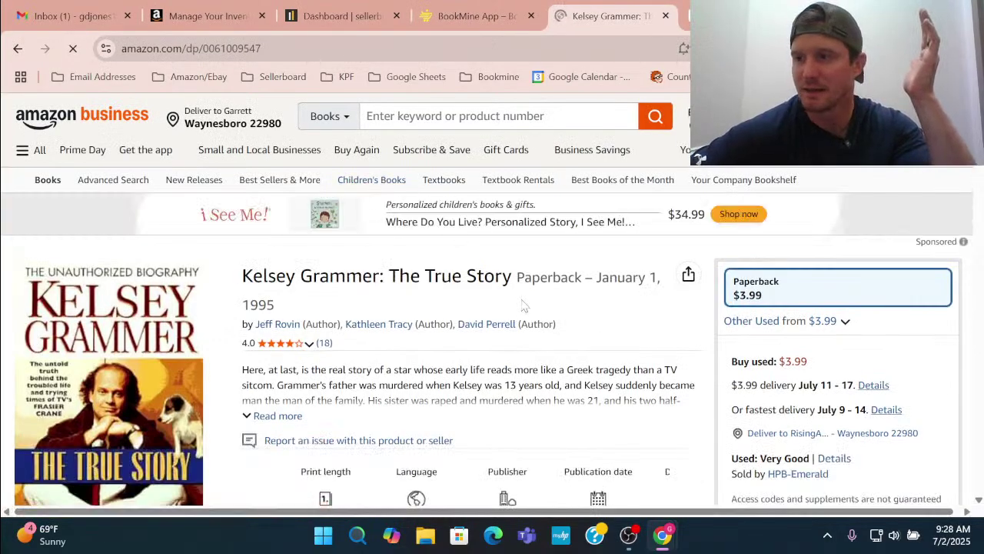
Examine the one-year Keepa used price and sales rank history for Kelsey Grammer: The True Story.
scroll(523, 306, down, 1)
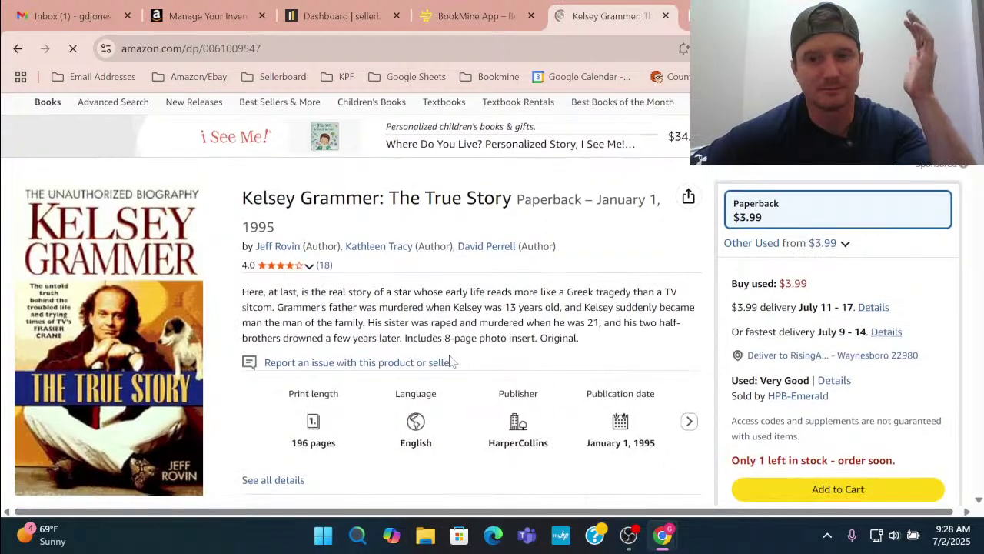
scroll(453, 362, down, 2)
scroll(452, 361, down, 4)
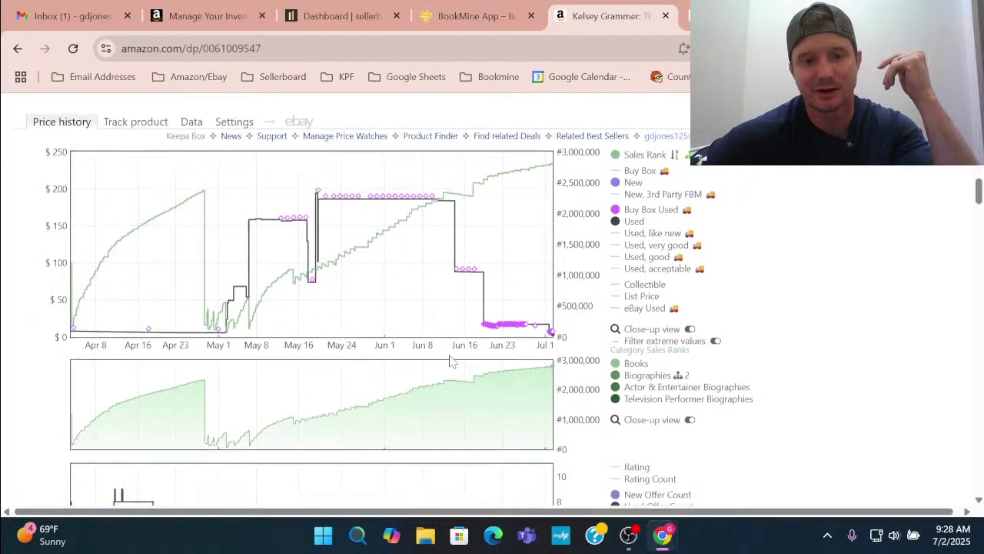
scroll(647, 434, down, 3)
click(672, 429)
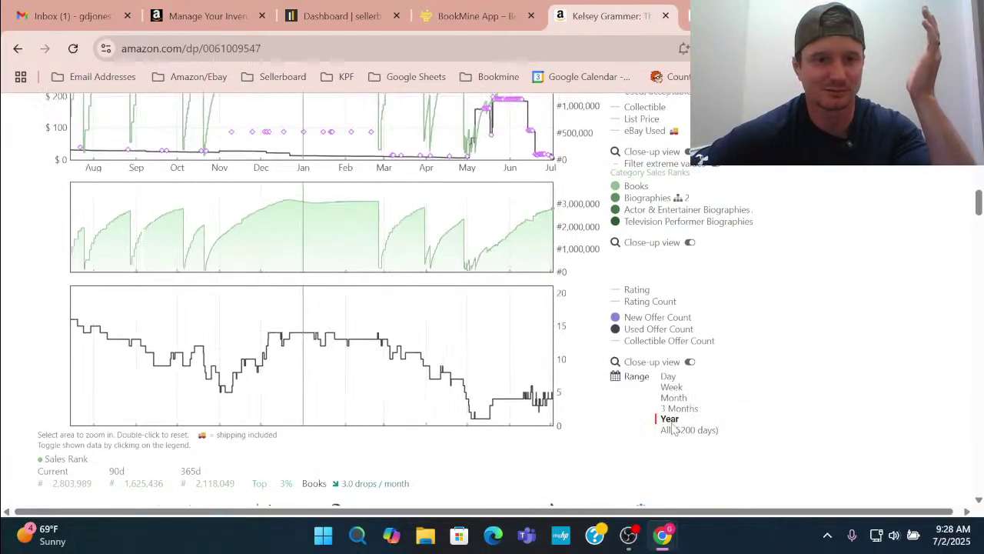
scroll(218, 221, up, 2)
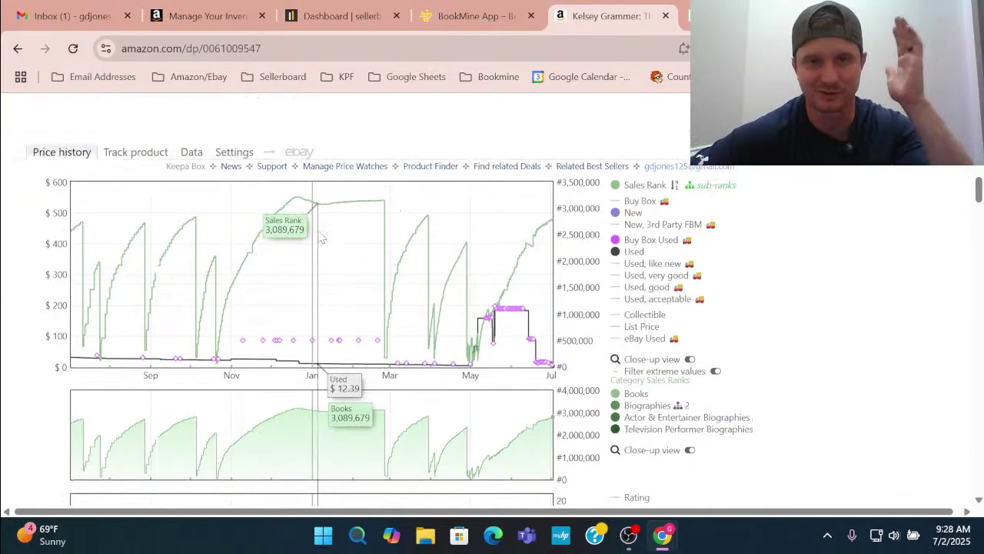
Return to BookMine, close the Sire Lines page, and open the Amazon page for How Many Trucks Can a Tow Truck Tow (Pictureback).
click(451, 23)
scroll(416, 313, down, 1)
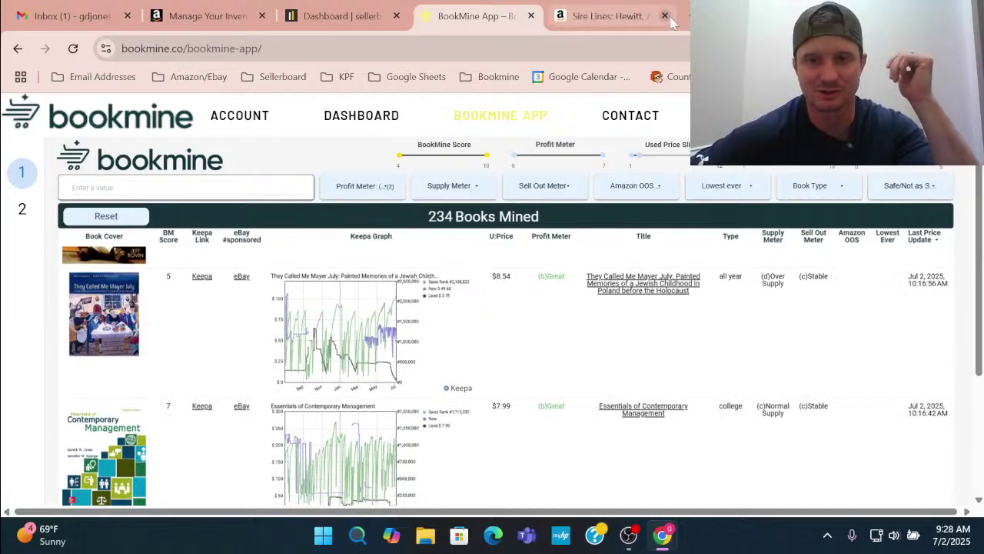
click(665, 16)
scroll(552, 352, down, 4)
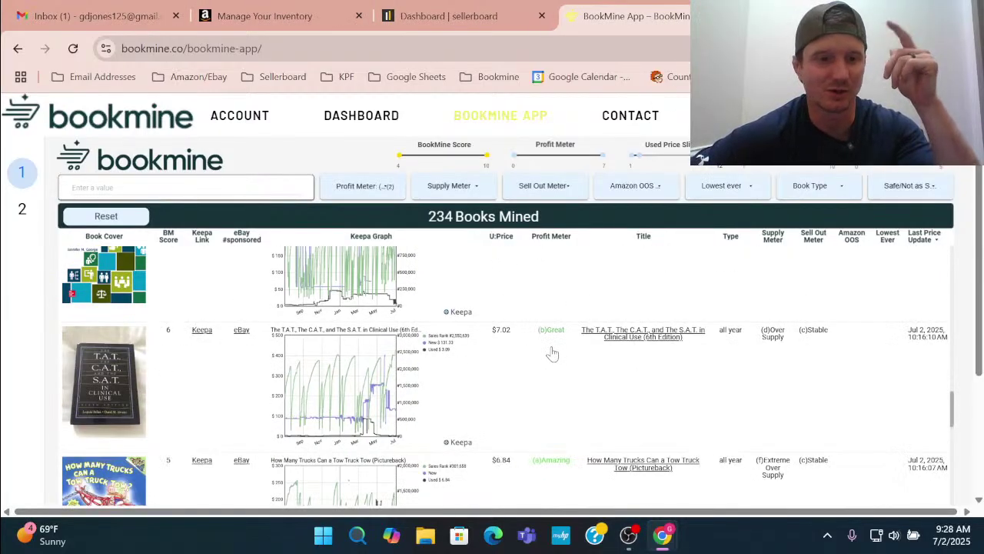
scroll(552, 353, down, 3)
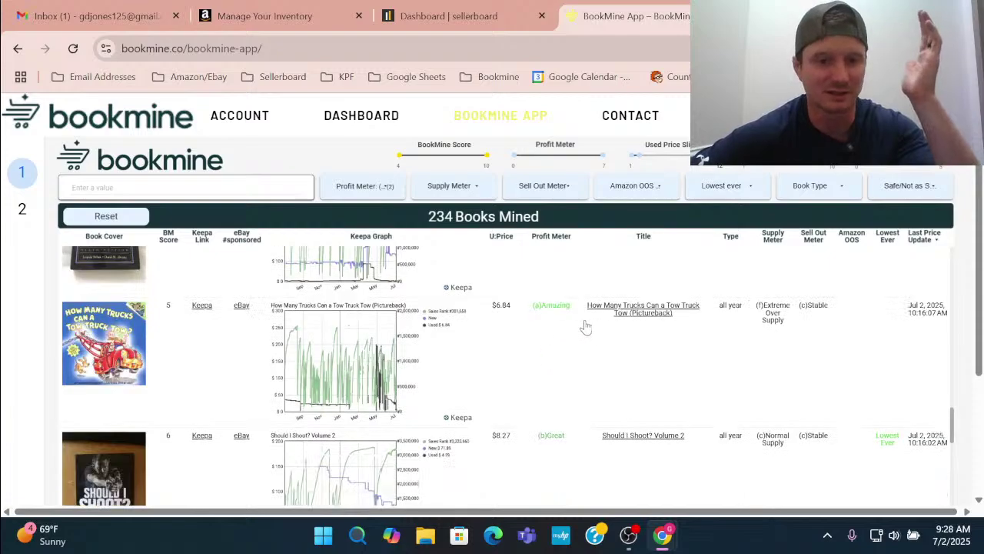
click(630, 321)
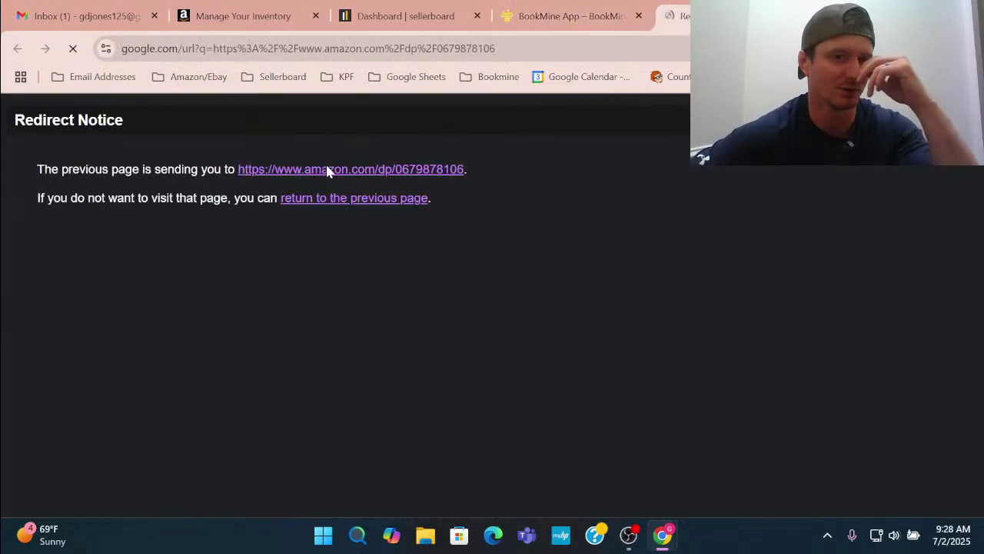
click(326, 171)
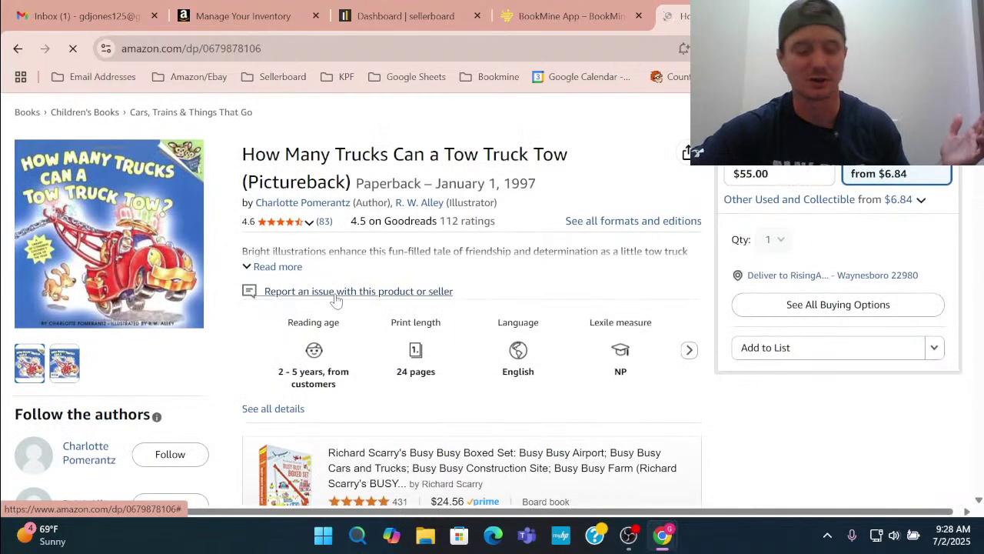
Examine the Keepa history of How Many Trucks Can a Tow Truck Tow over three months and over one year.
scroll(382, 403, down, 2)
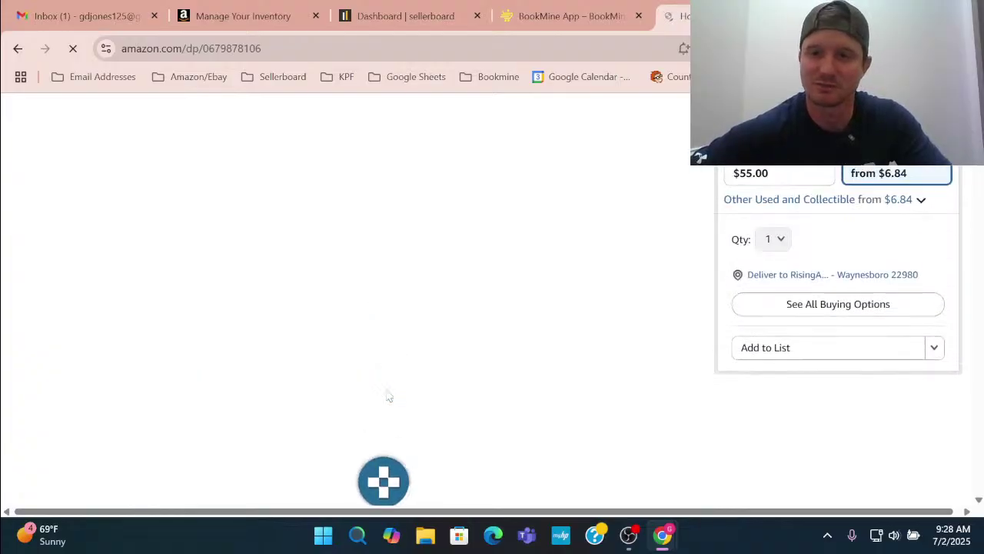
scroll(441, 326, down, 10)
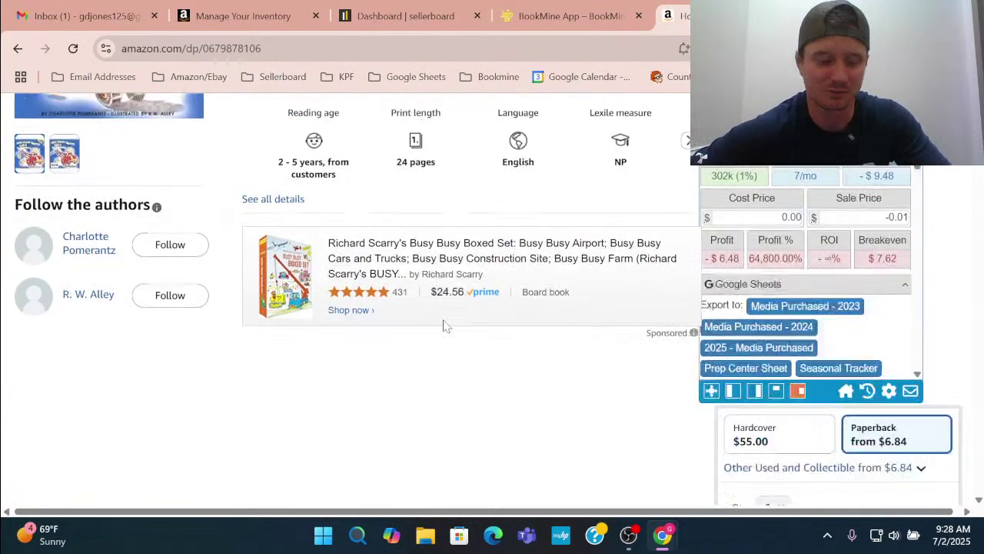
scroll(169, 285, down, 1)
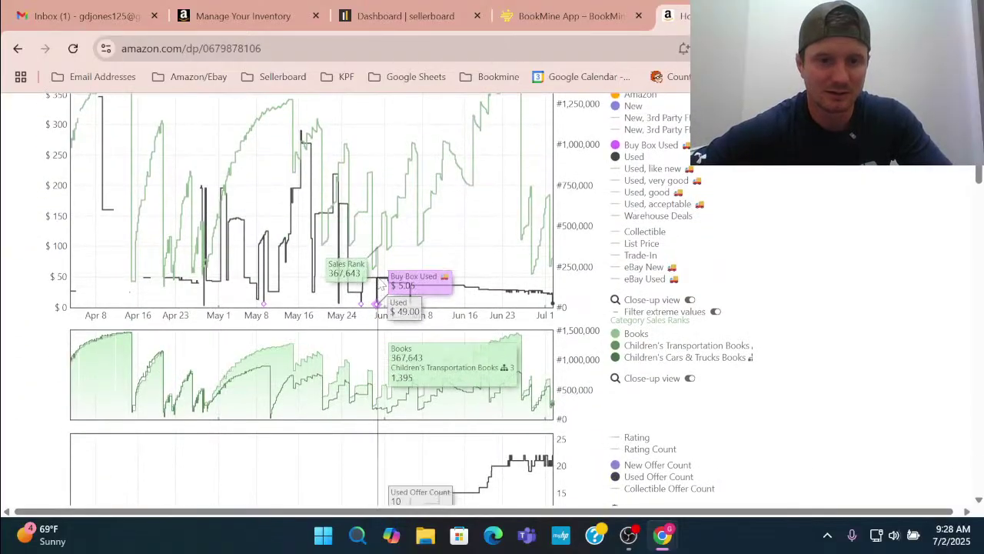
scroll(182, 305, up, 3)
scroll(182, 306, down, 5)
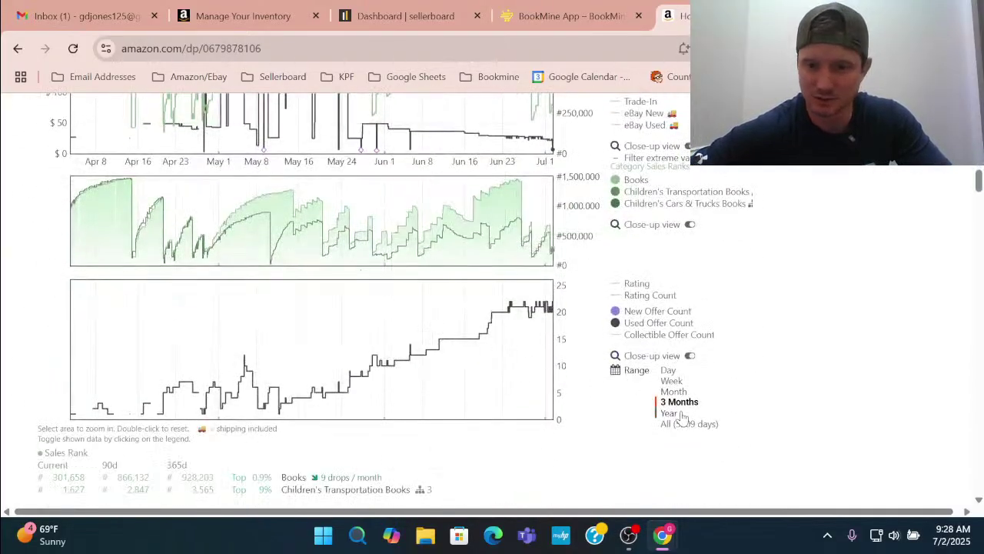
click(659, 413)
scroll(592, 388, up, 2)
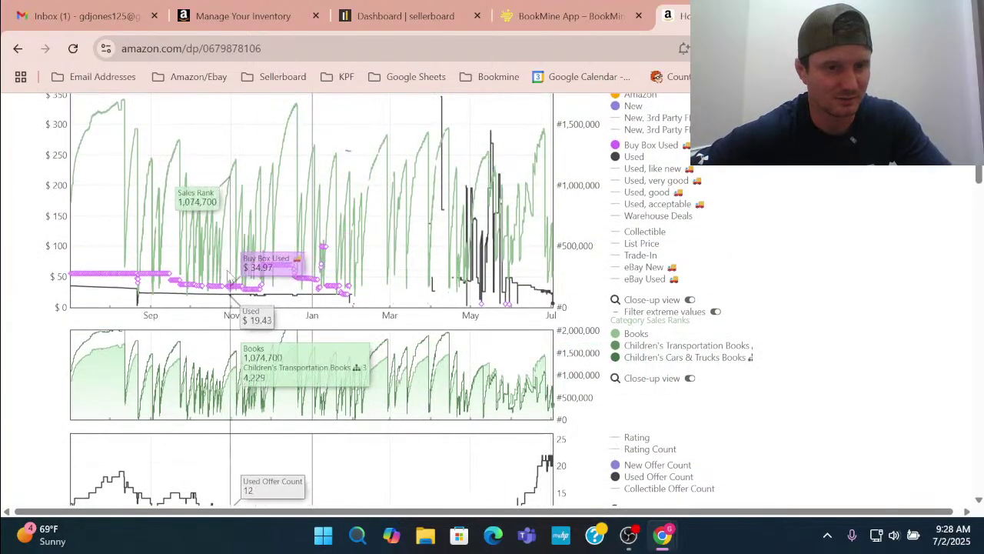
Compare the tow truck book's used prices, sales rank and used offer counts across its full Keepa history, and return to the product details.
scroll(292, 261, down, 5)
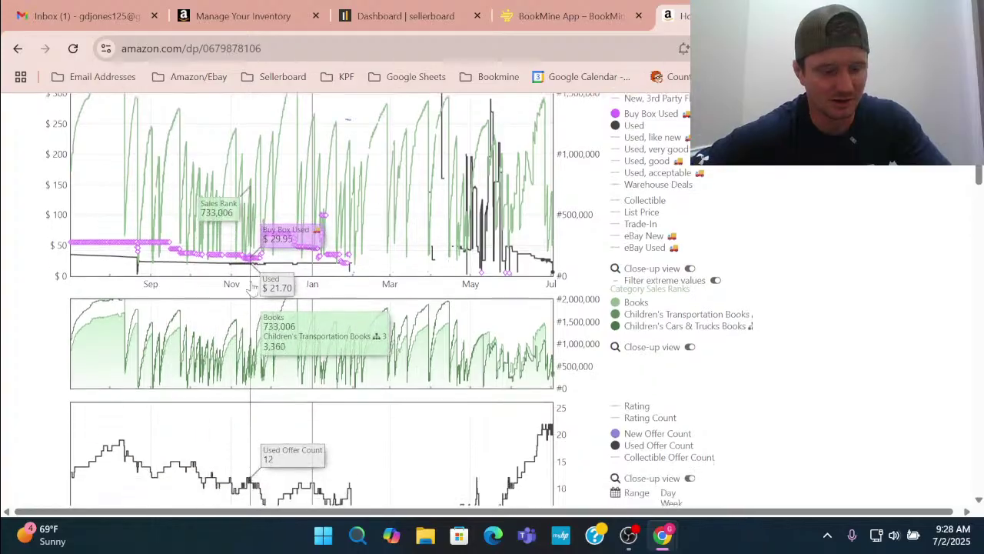
click(676, 193)
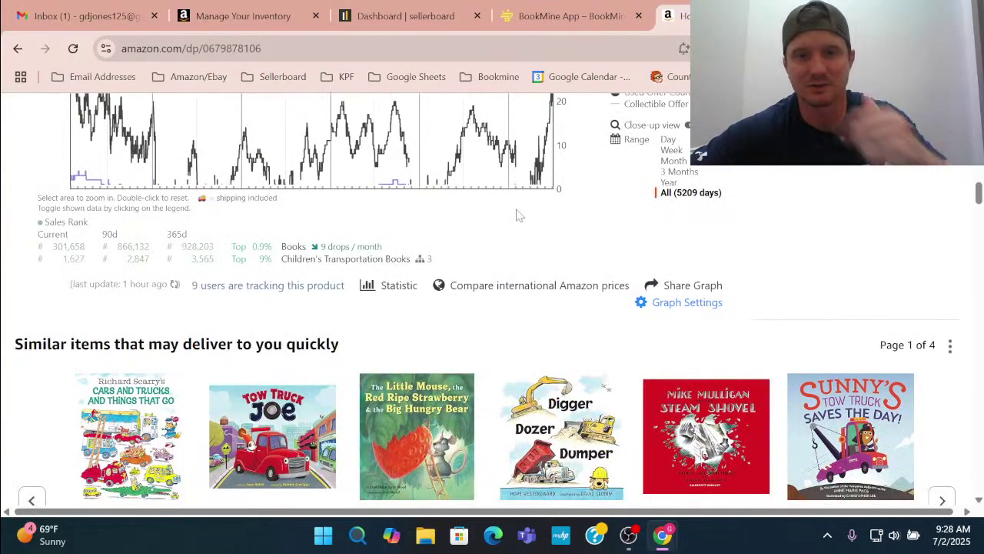
scroll(516, 213, up, 4)
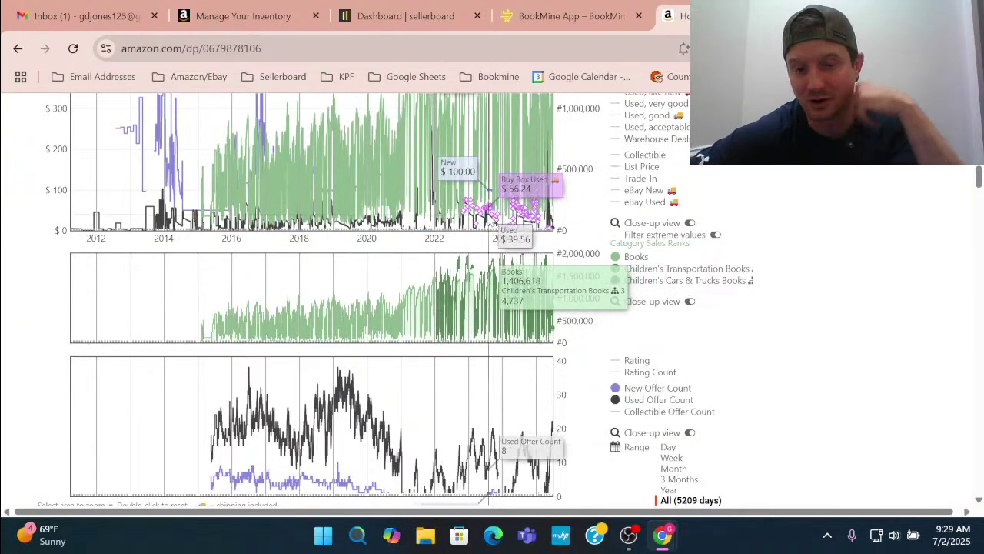
drag(402, 204, 582, 208)
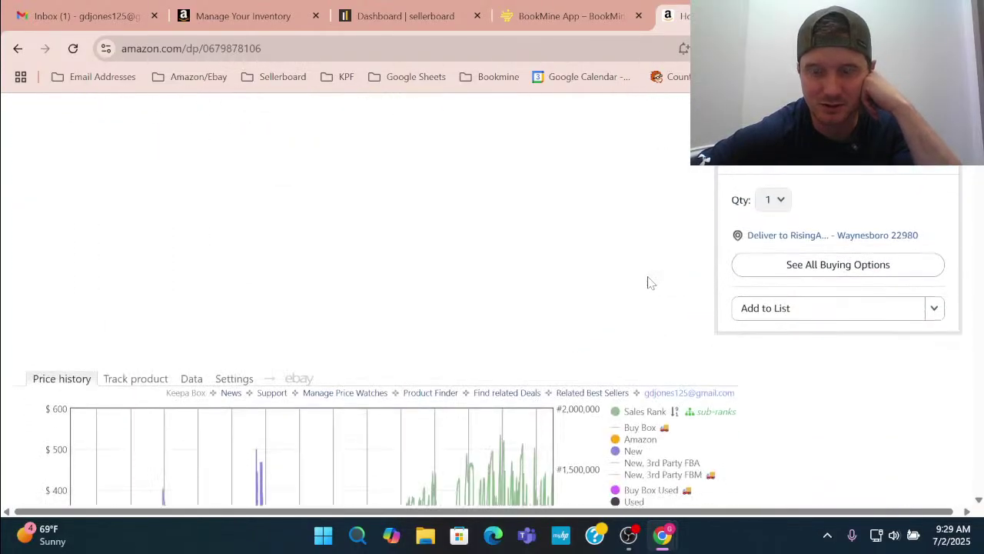
scroll(509, 252, up, 3)
scroll(509, 252, down, 3)
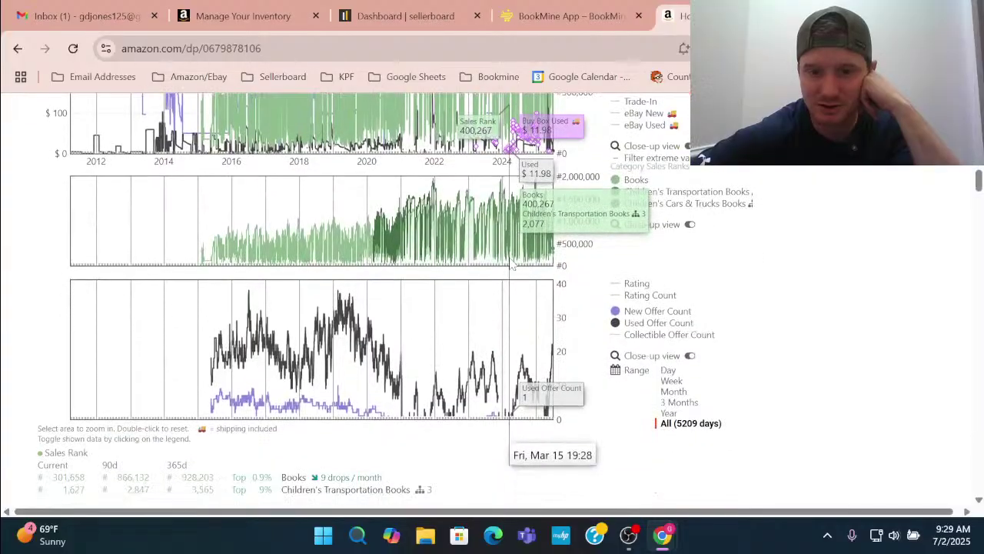
scroll(576, 321, up, 1)
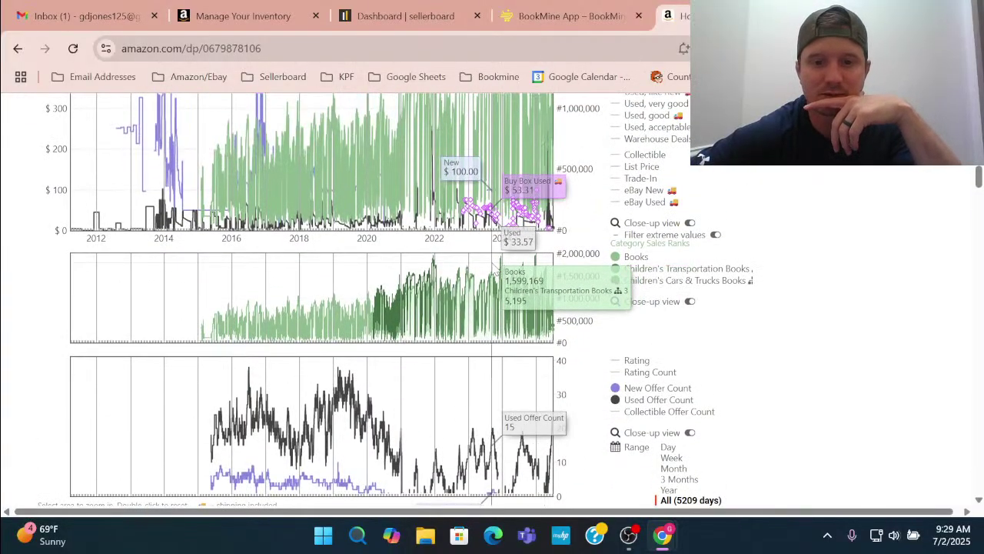
scroll(496, 273, down, 2)
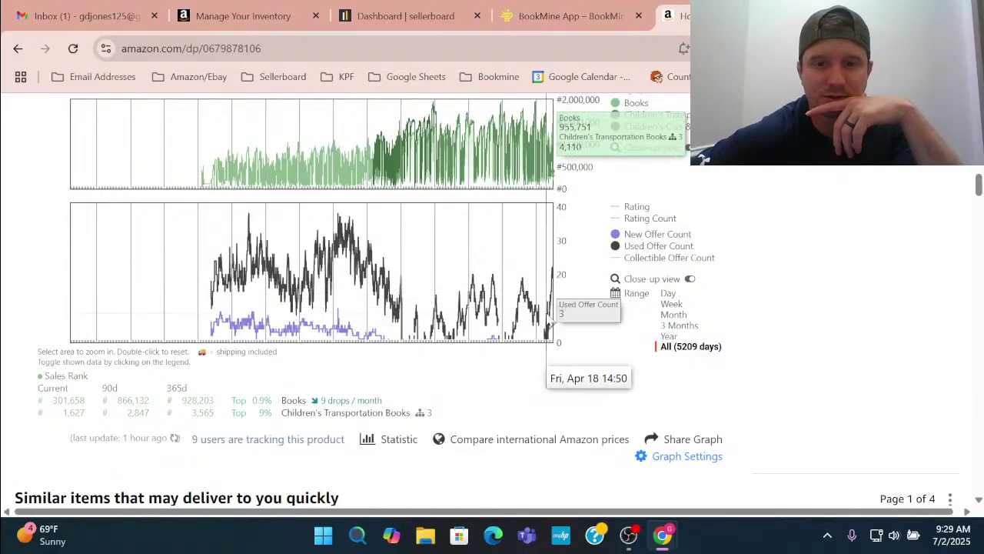
scroll(557, 302, up, 15)
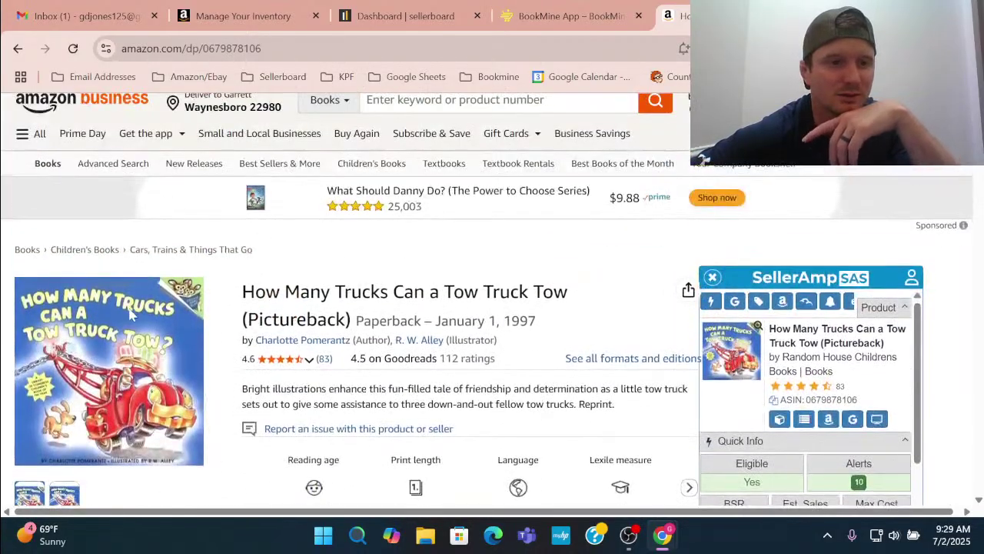
scroll(687, 282, down, 1)
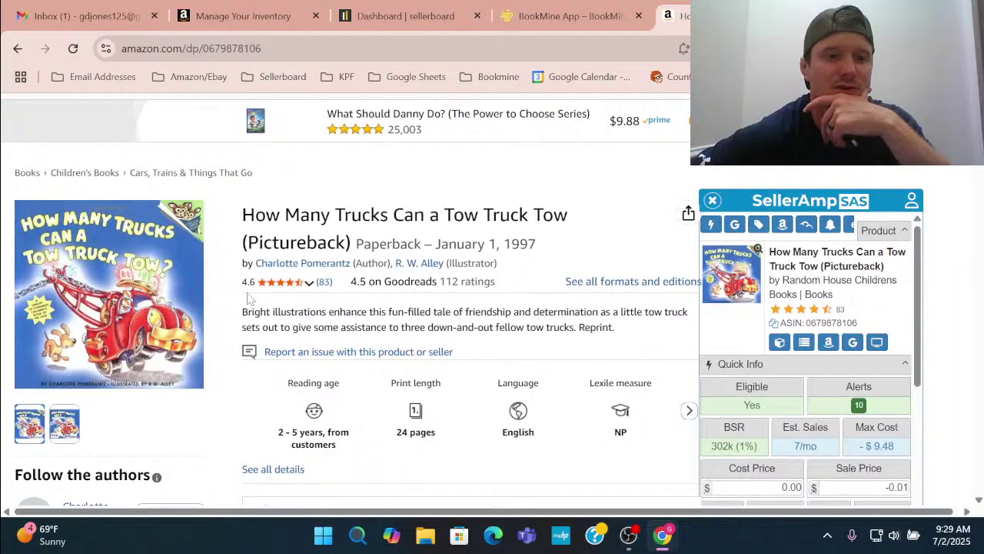
Examine the tow truck book's Keepa prices, sales rank and used offer counts from late 2021 to July 2025, and check its current used offers.
scroll(248, 298, down, 15)
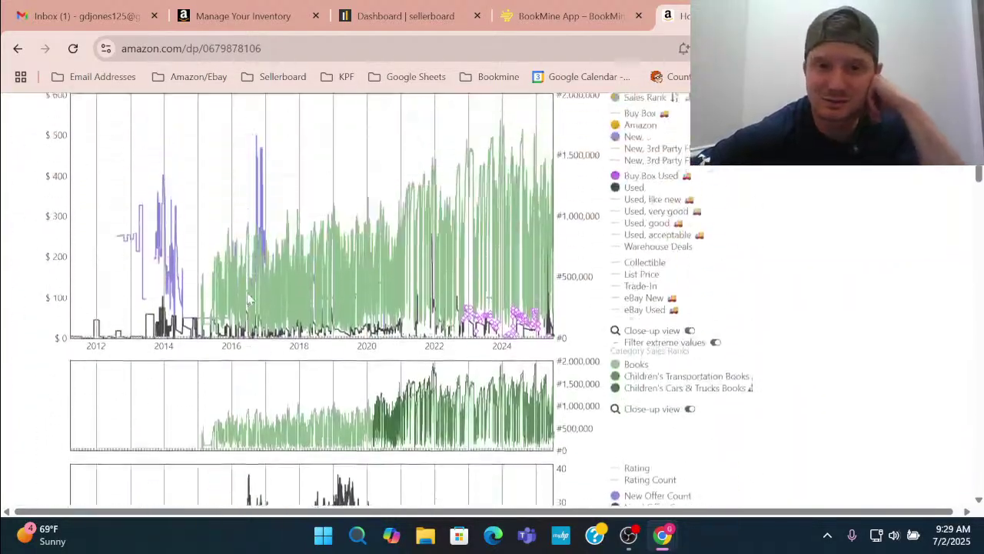
scroll(248, 299, up, 2)
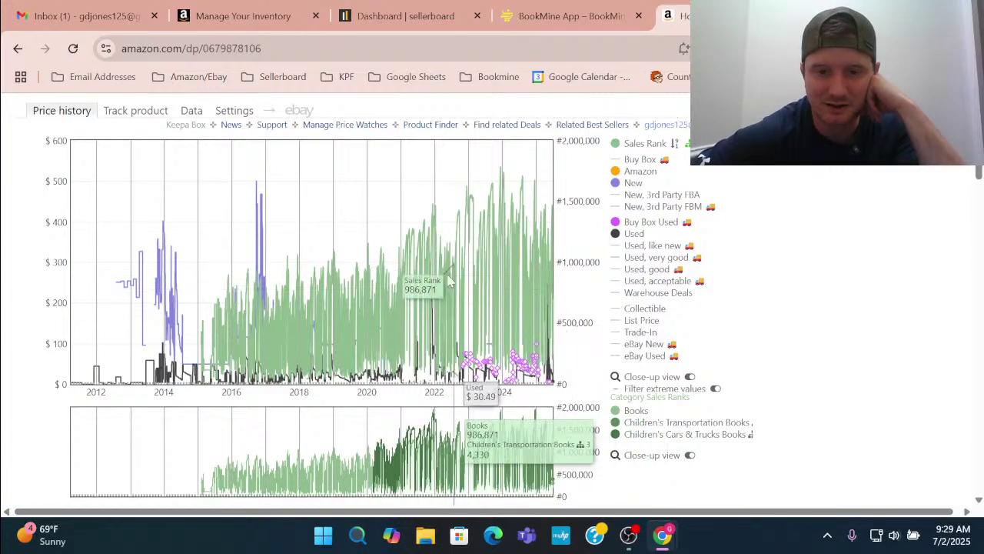
drag(427, 282, 552, 282)
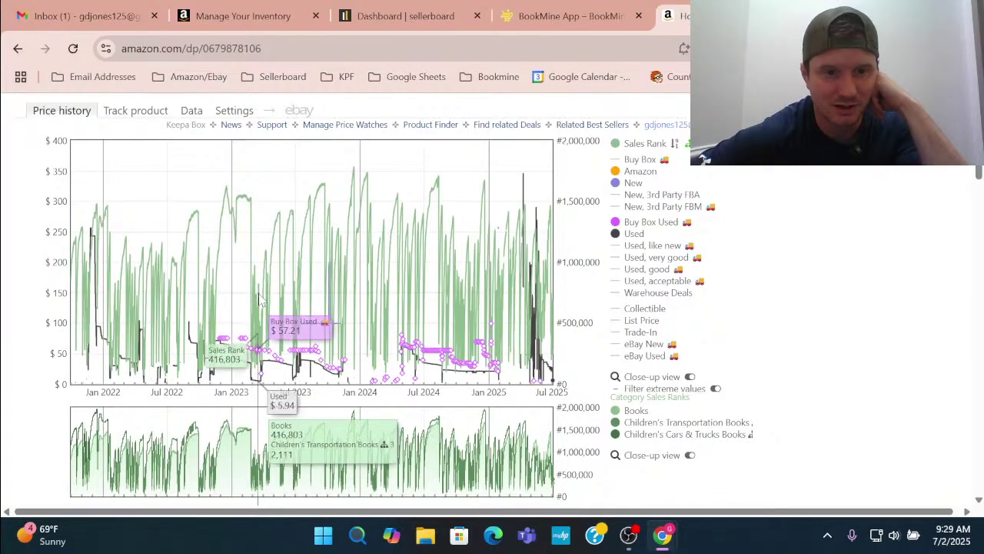
scroll(262, 300, down, 2)
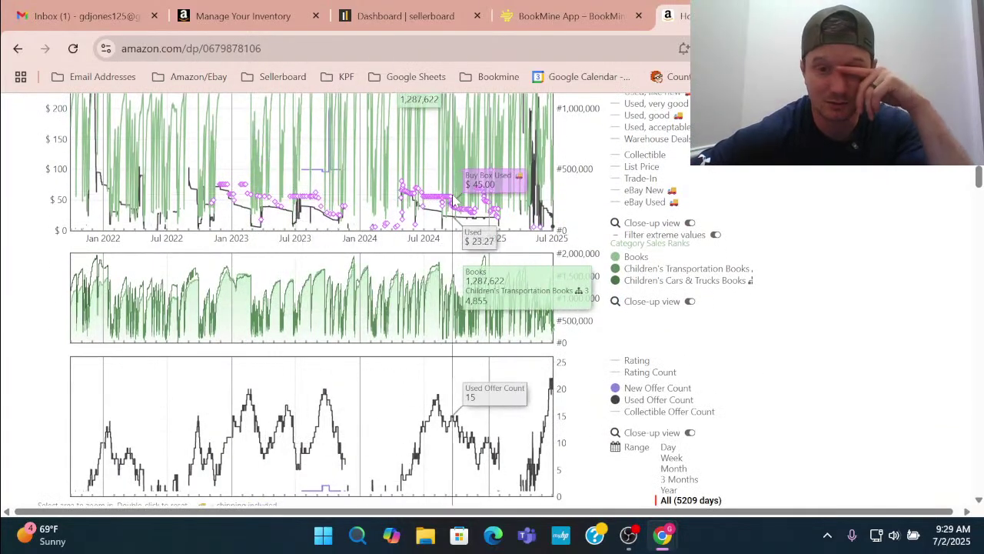
scroll(669, 244, up, 4)
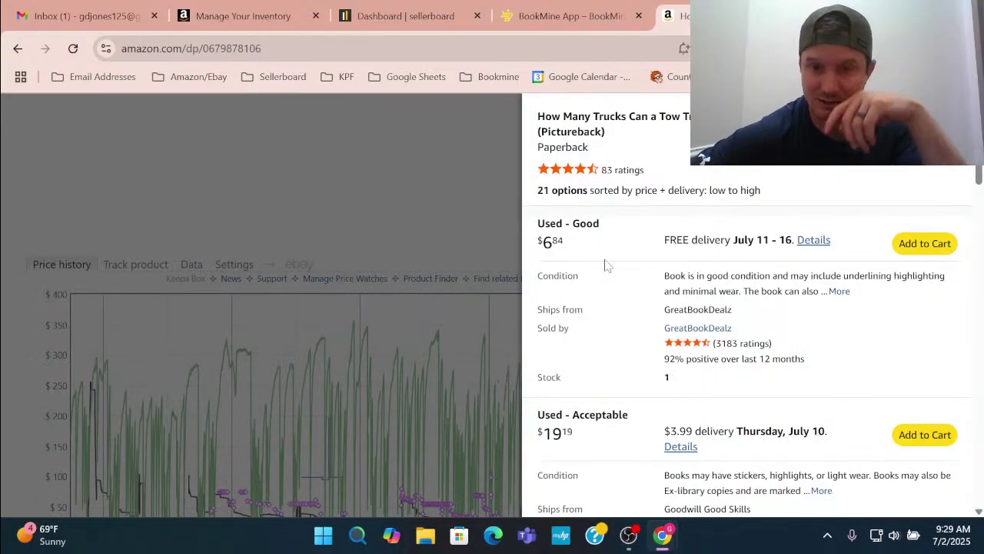
click(464, 193)
scroll(479, 257, down, 3)
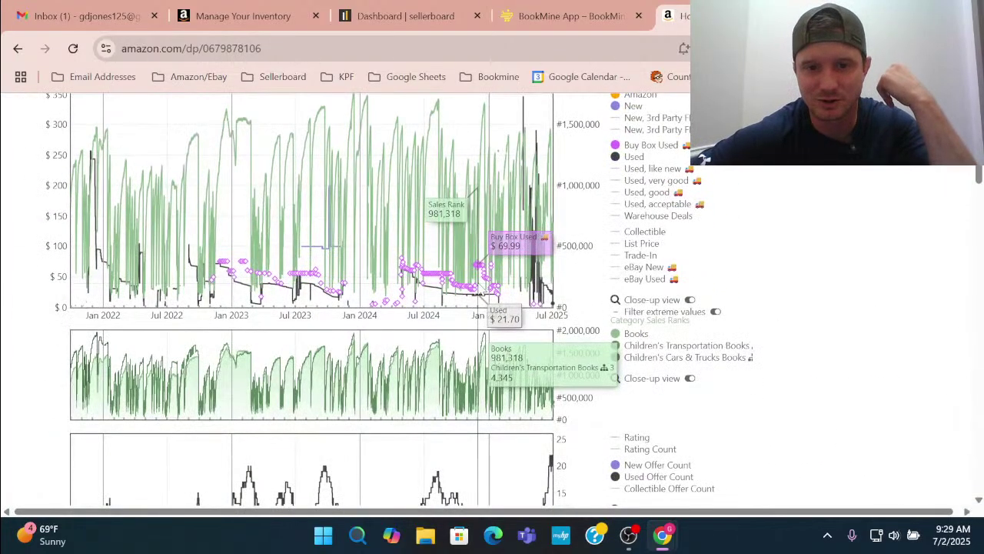
Calculate the tow truck book's profit in SellerAmp with a cost price of 6.84 and a sale price of 25, and recheck its Keepa history.
scroll(625, 226, up, 10)
scroll(626, 226, down, 5)
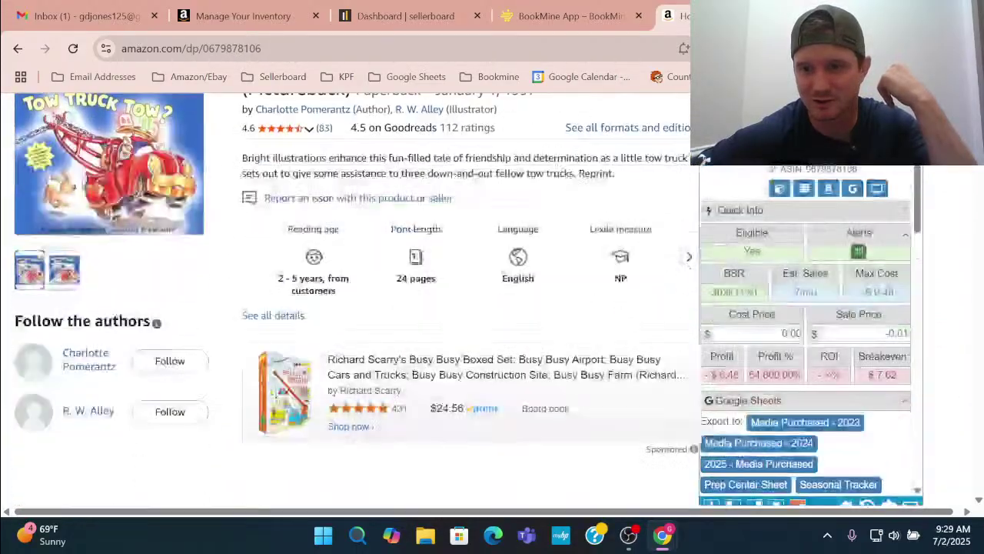
text(6.84)
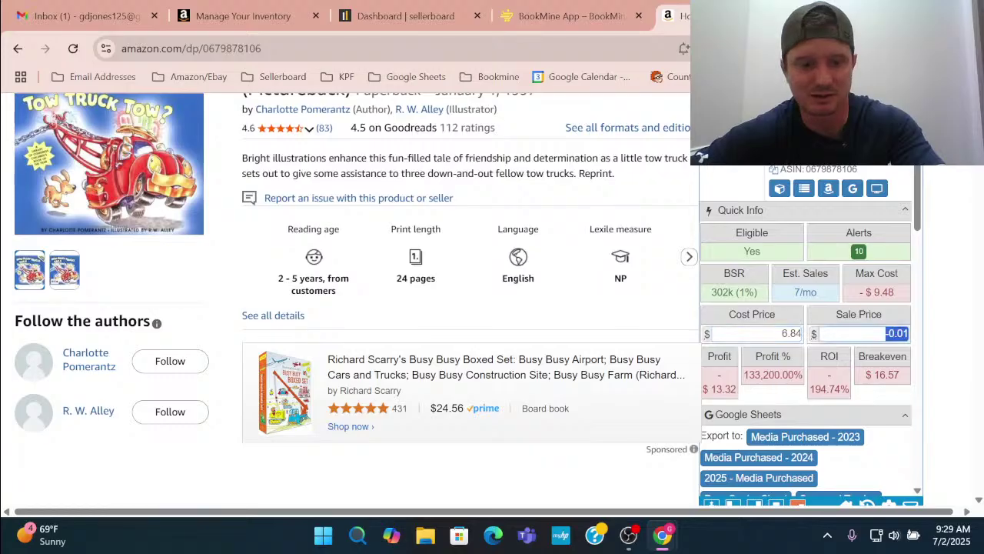
text(25)
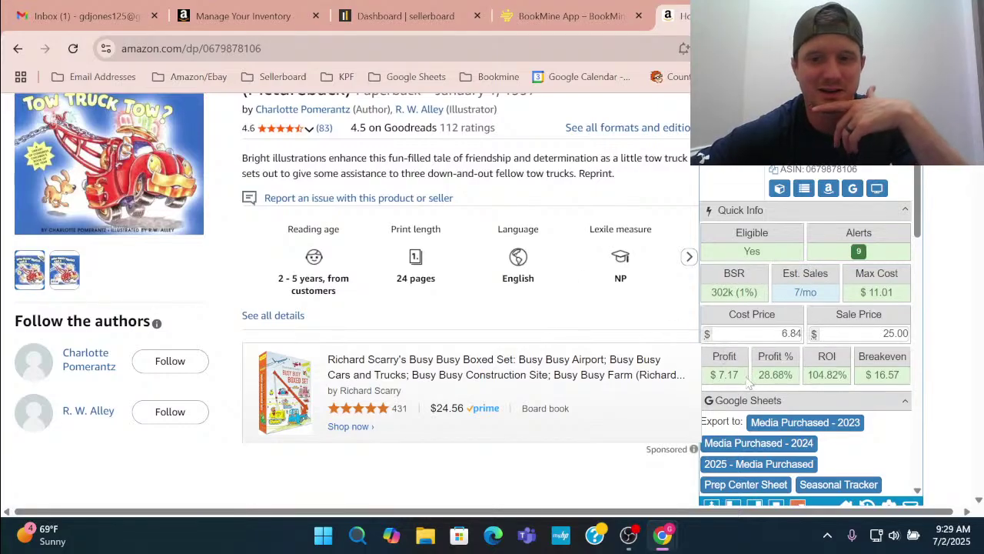
scroll(567, 297, down, 10)
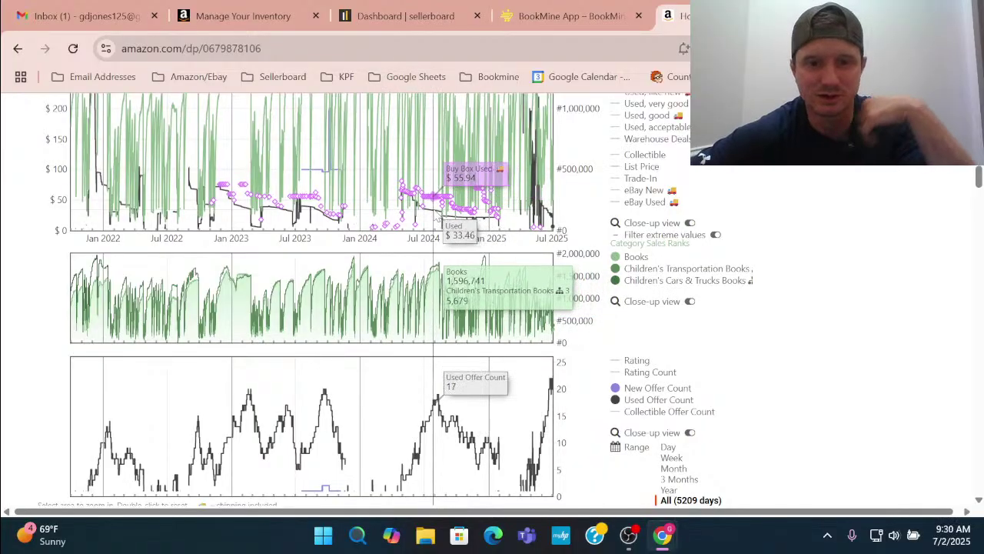
scroll(436, 218, up, 10)
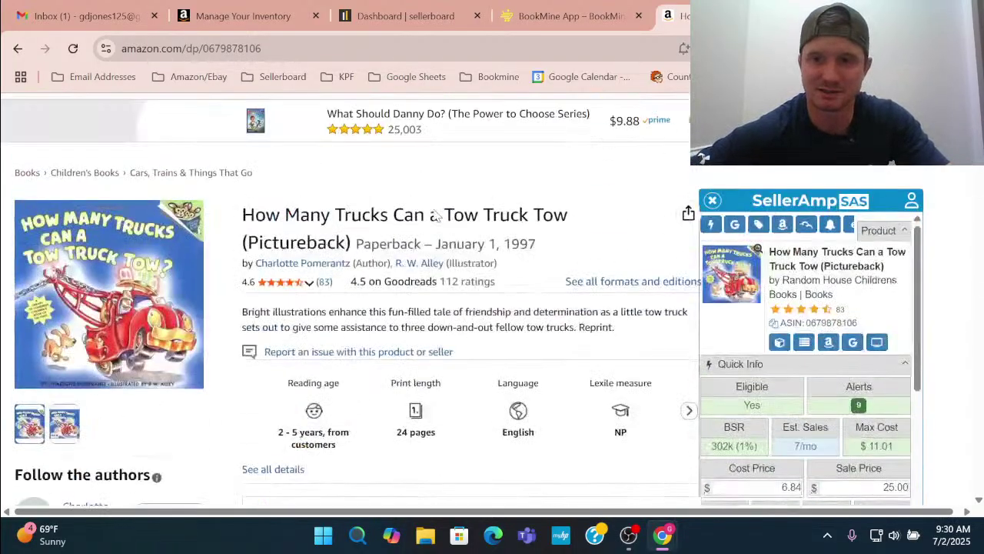
Close the tow truck book's page and open the Amazon page for Should I Shoot? Volume 2 from the BookMine results.
key(ctrl+w)
scroll(507, 377, down, 3)
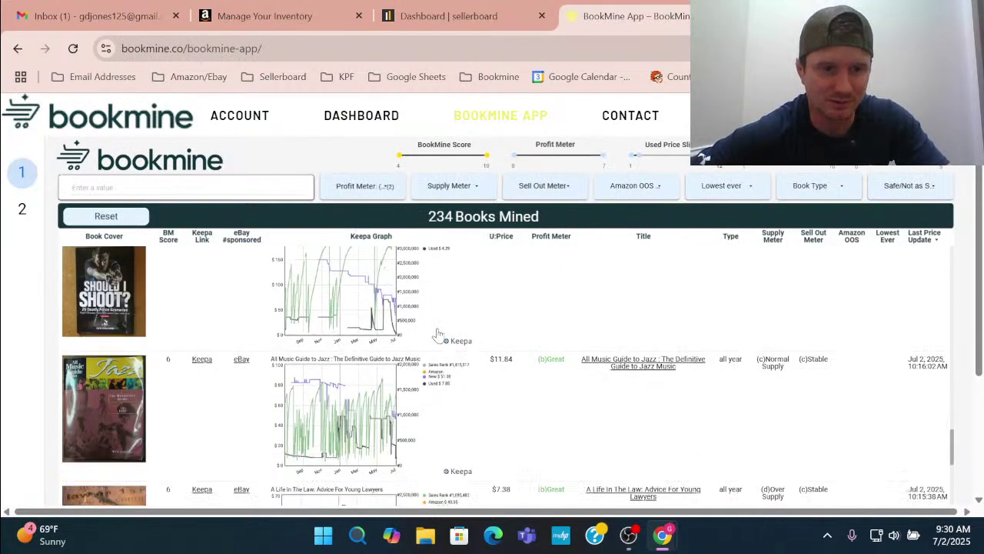
scroll(322, 318, up, 1)
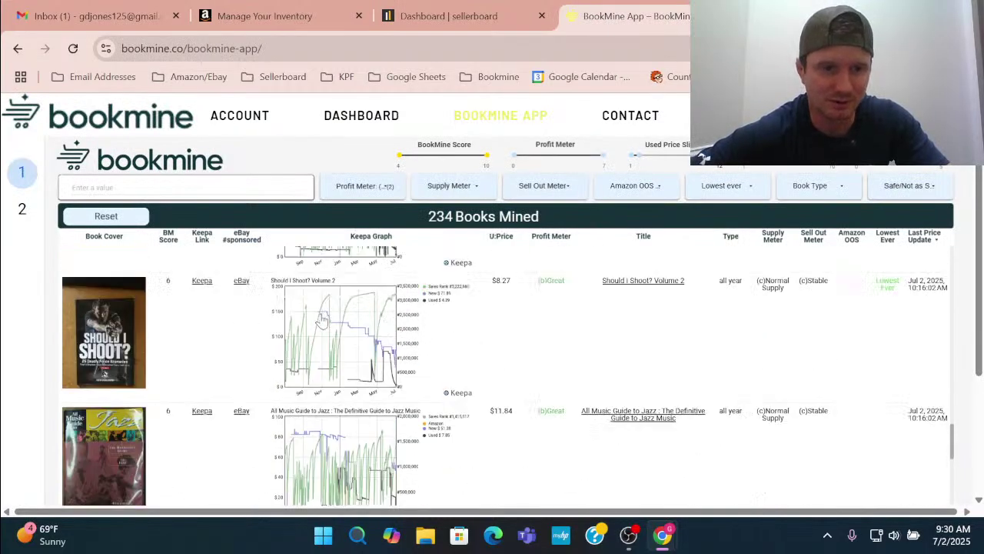
click(642, 284)
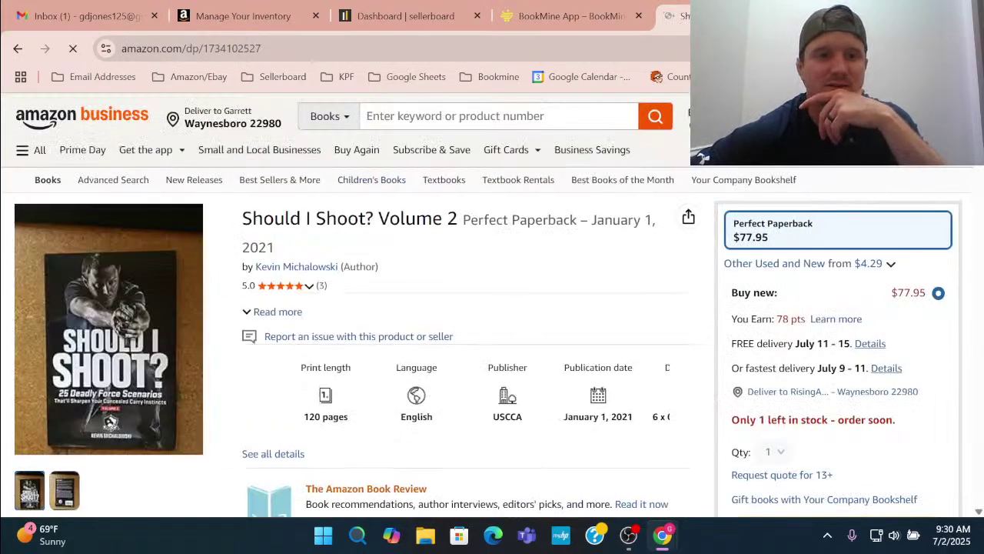
Examine the Keepa price, sales rank and offer count history of Should I Shoot? Volume 2 over one year and over its full range.
scroll(461, 254, down, 3)
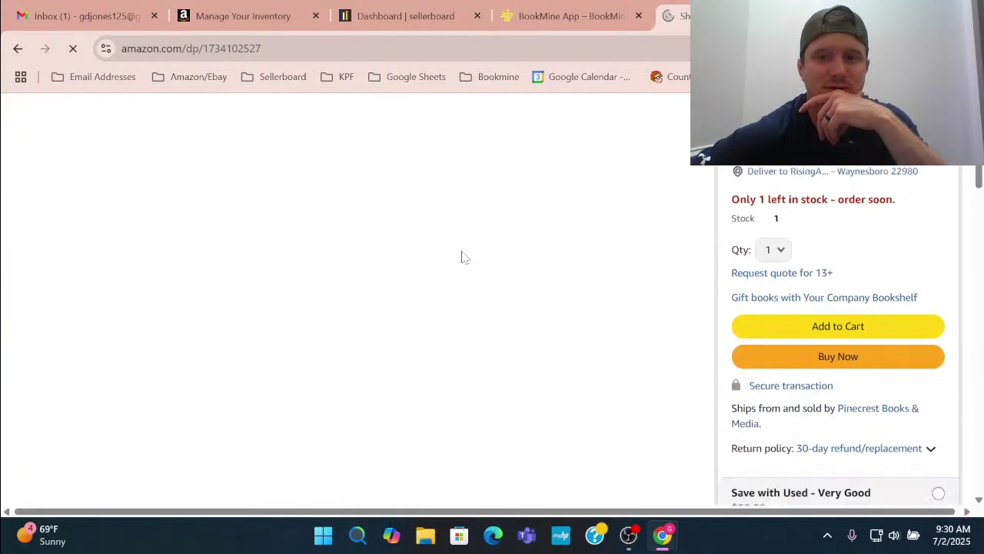
scroll(461, 257, down, 4)
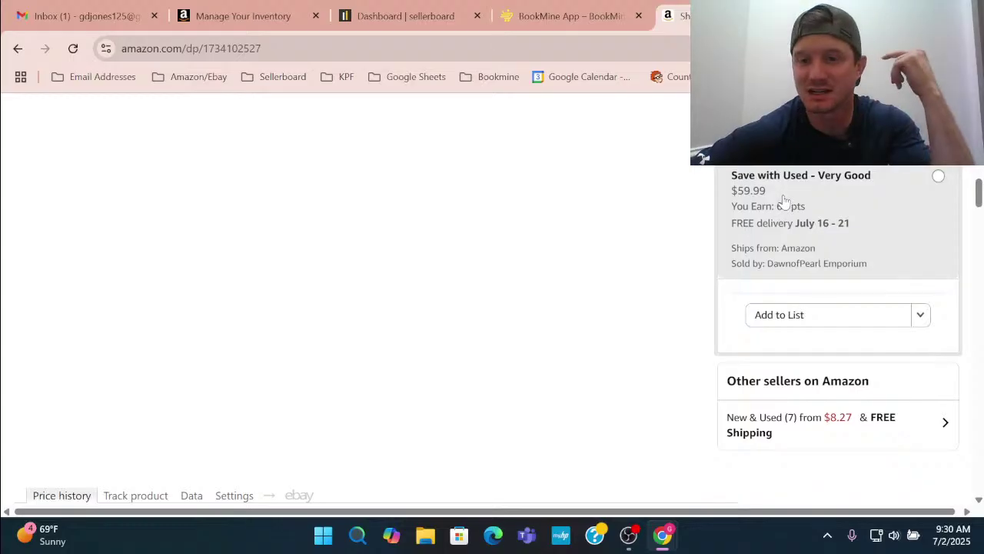
scroll(595, 226, down, 5)
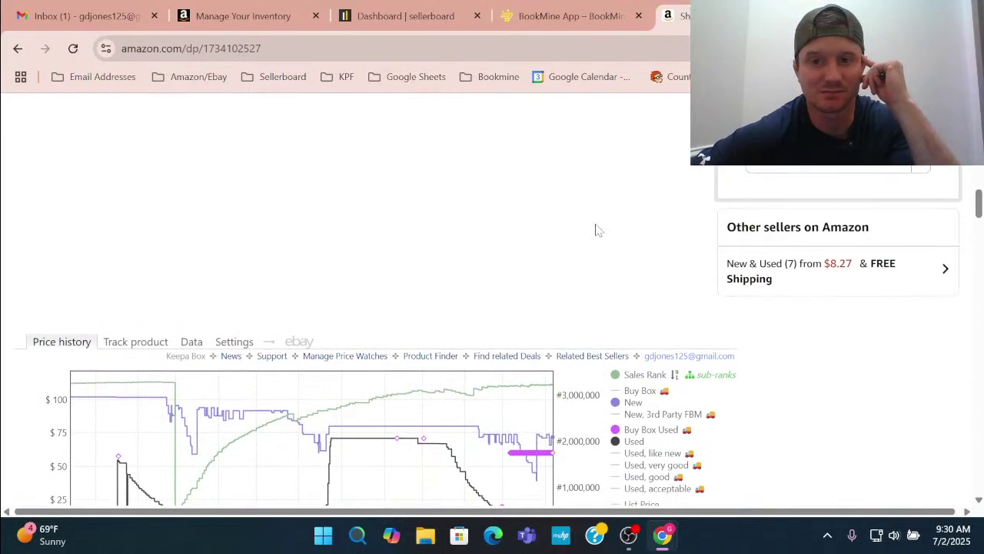
scroll(597, 228, down, 4)
click(669, 243)
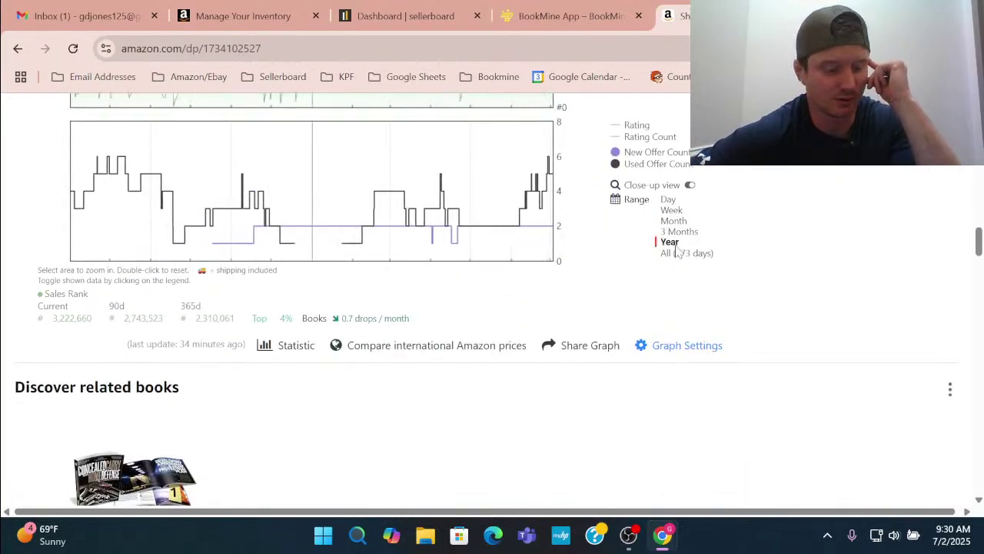
scroll(661, 246, up, 5)
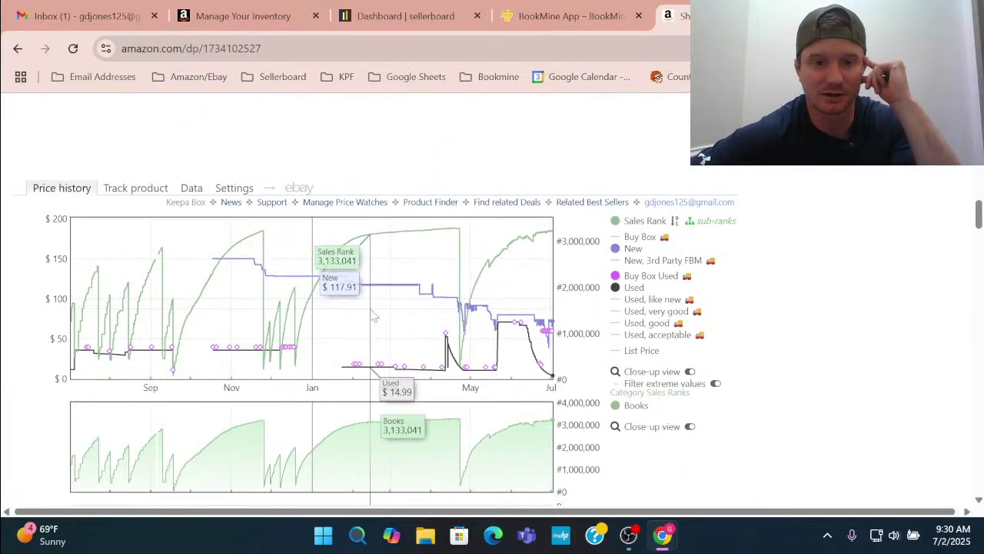
scroll(553, 231, down, 3)
click(683, 409)
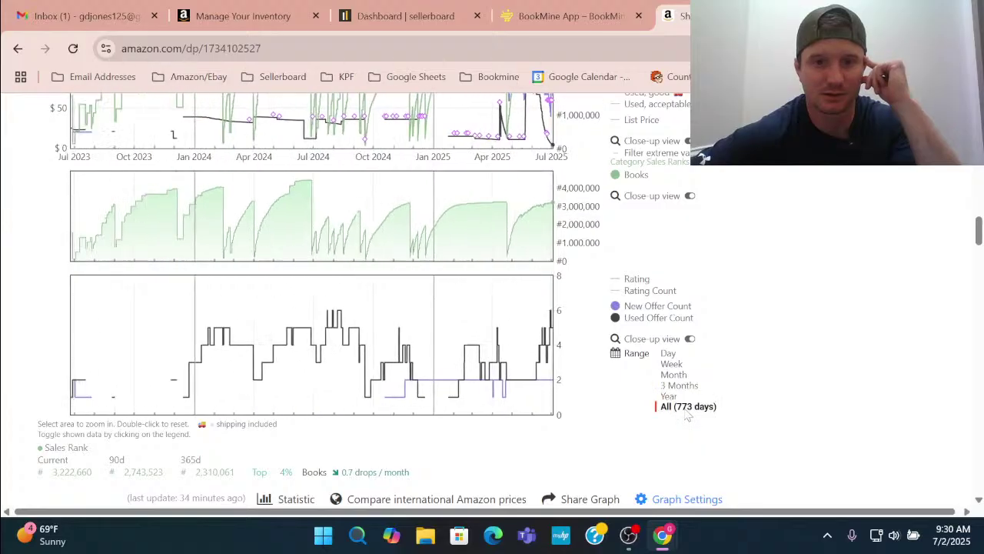
scroll(683, 409, up, 2)
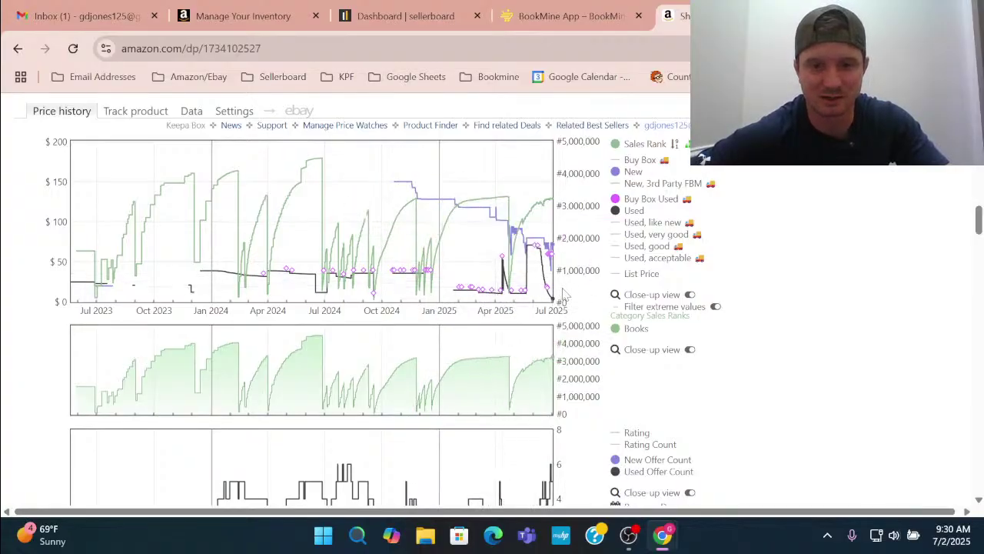
Review the new and used seller offers for Should I Shoot? Volume 2 and close the offer list.
scroll(558, 290, up, 3)
click(789, 274)
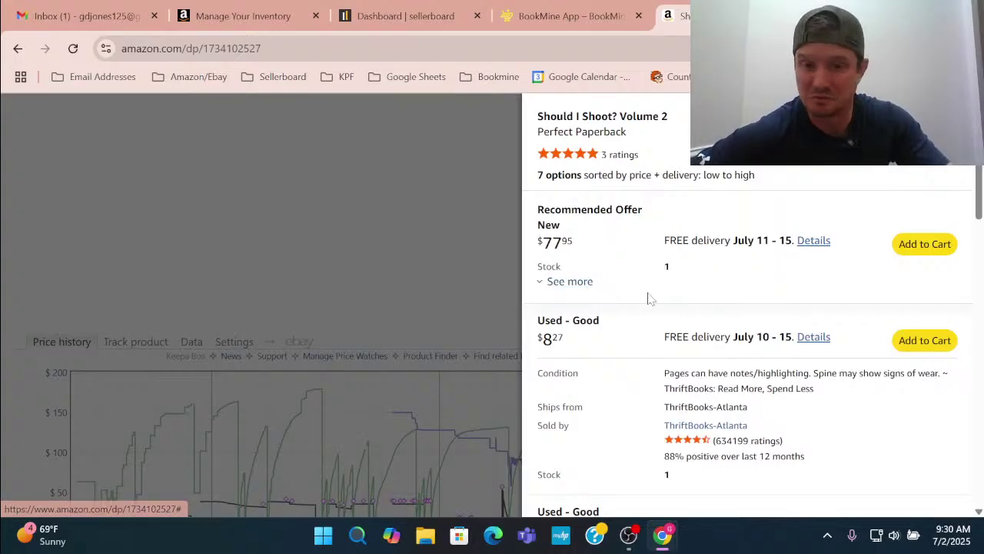
scroll(646, 307, down, 1)
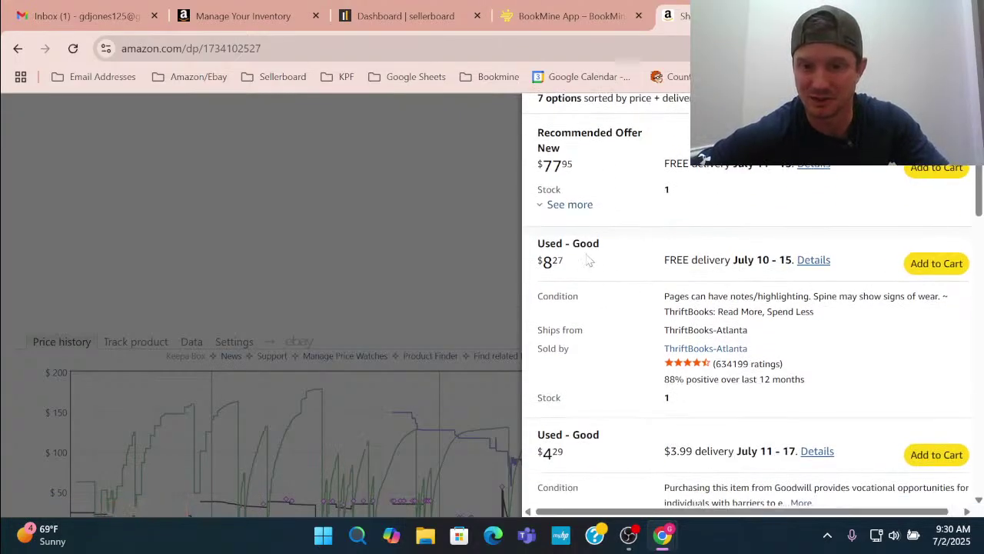
click(498, 260)
Calculate the profit for Should I Shoot? Volume 2 in SellerAmp with a cost price of 8.27 and a sale price of 35.
scroll(651, 263, up, 5)
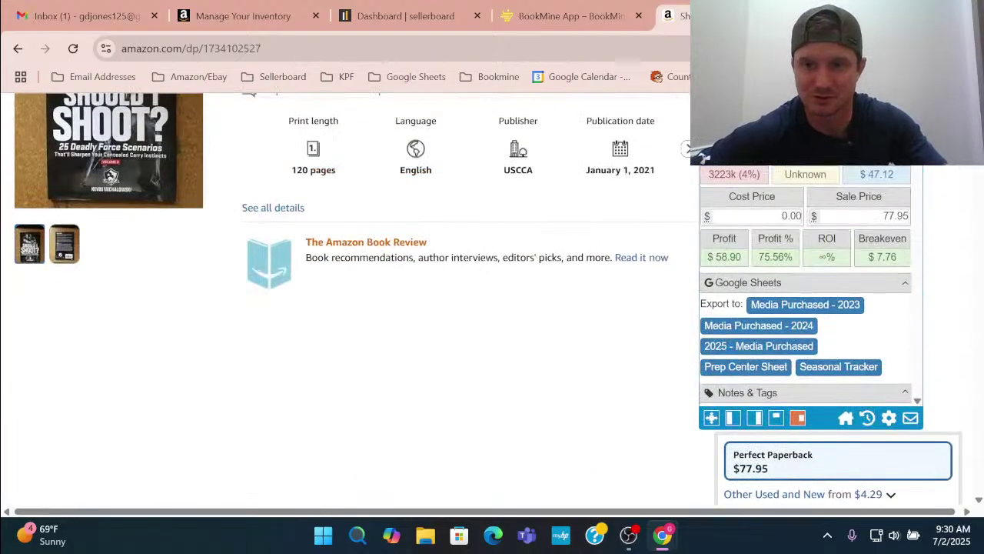
text(8.27)
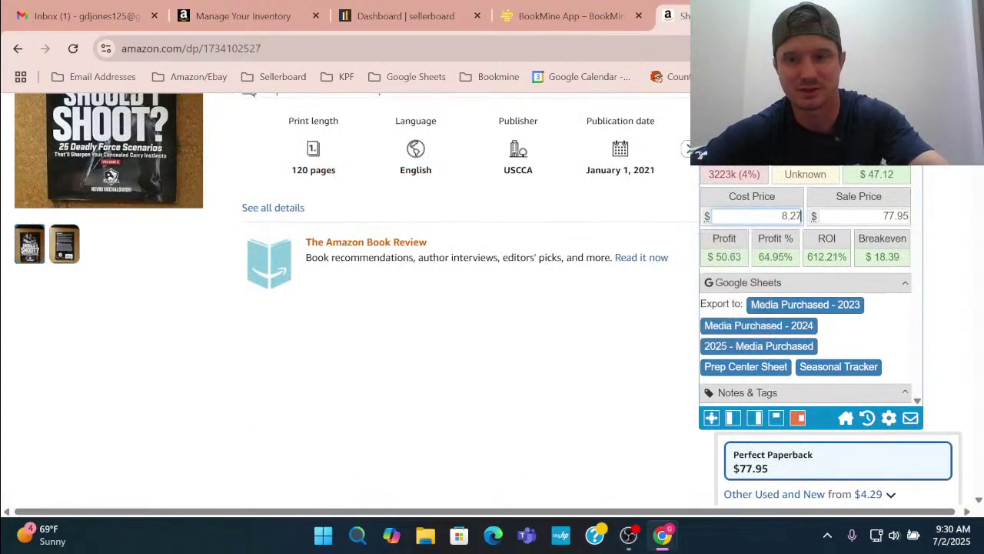
scroll(701, 154, up, 1)
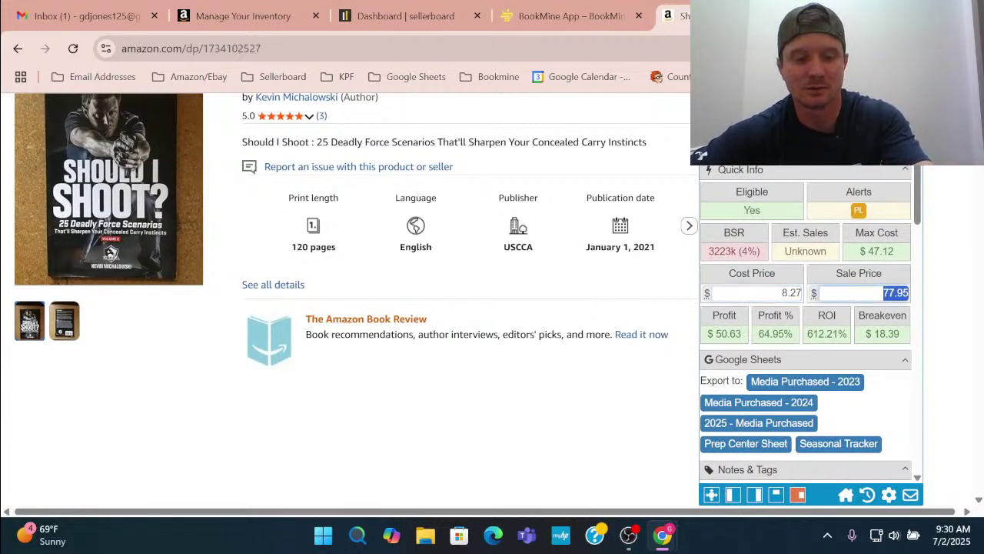
text(35)
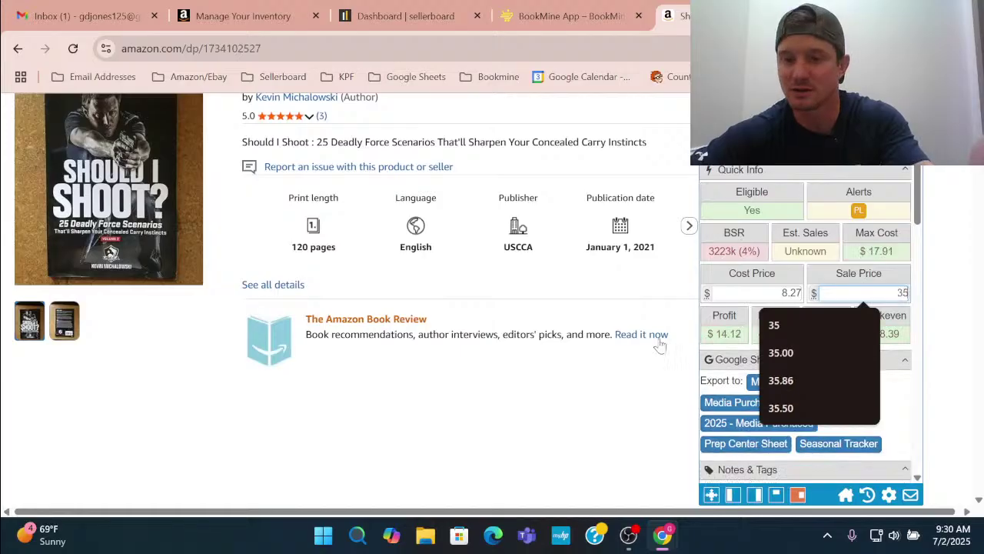
click(650, 382)
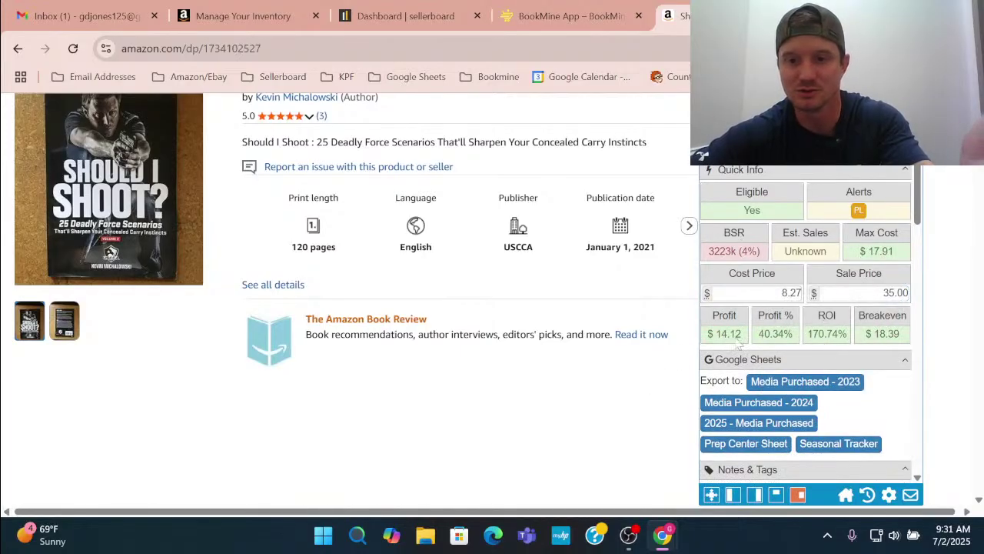
scroll(621, 359, up, 2)
Return to BookMine, browse the following results, and open the Amazon product details for A Life In The Law: Advice For Young Lawyers.
click(605, 17)
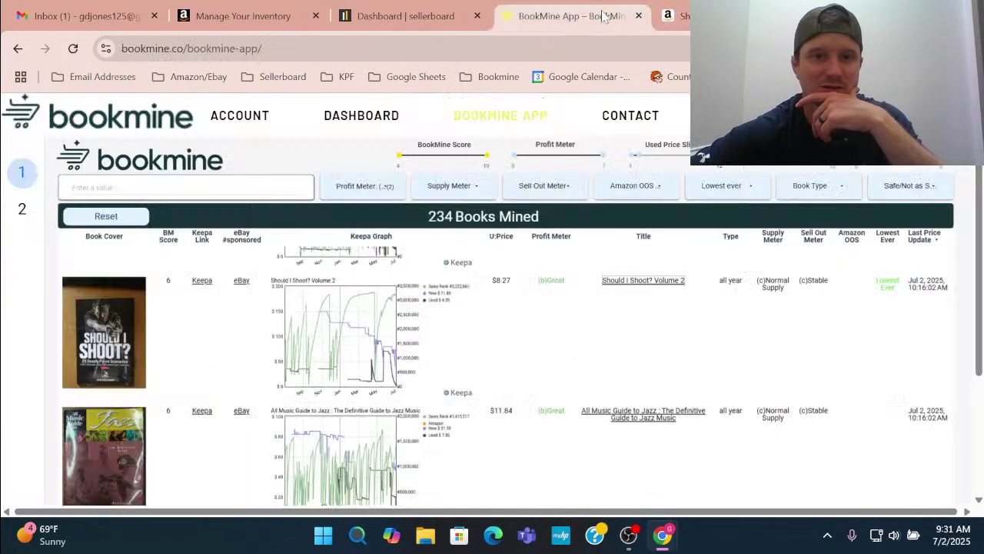
scroll(487, 332, down, 2)
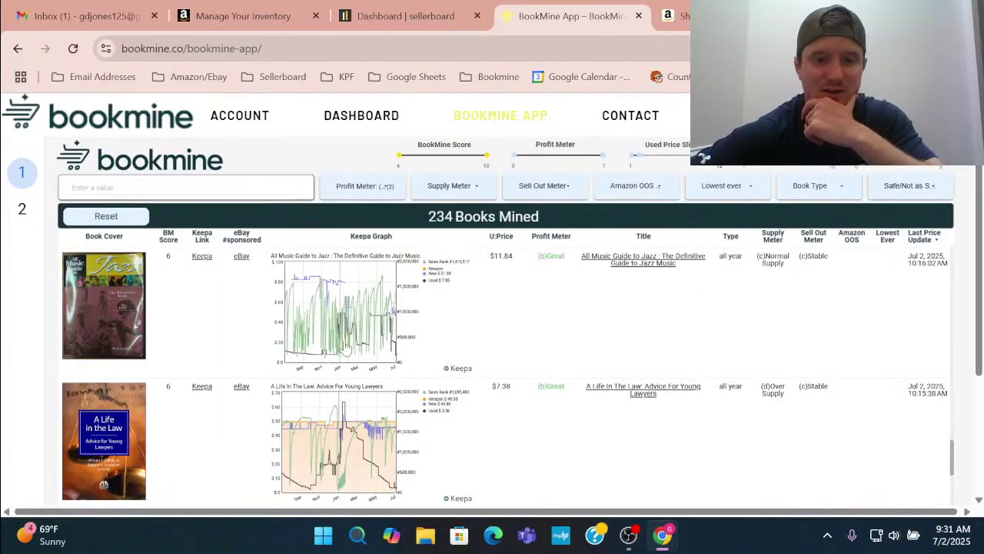
scroll(447, 335, down, 3)
scroll(452, 335, up, 1)
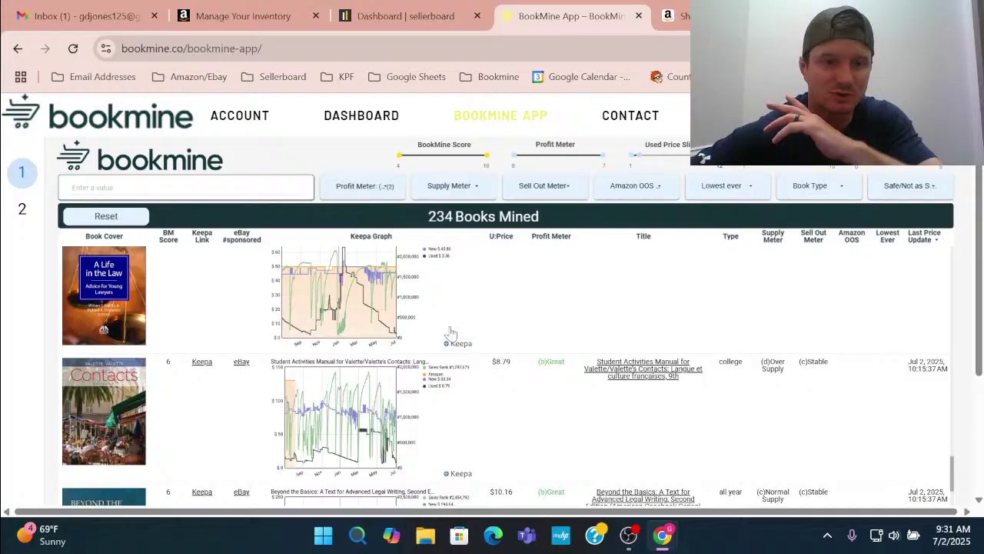
scroll(405, 328, up, 1)
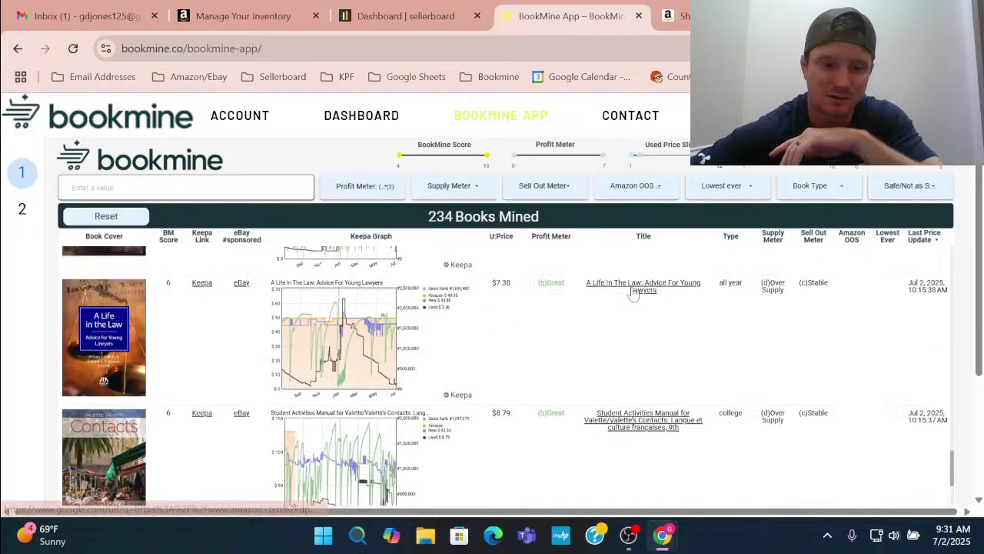
click(632, 292)
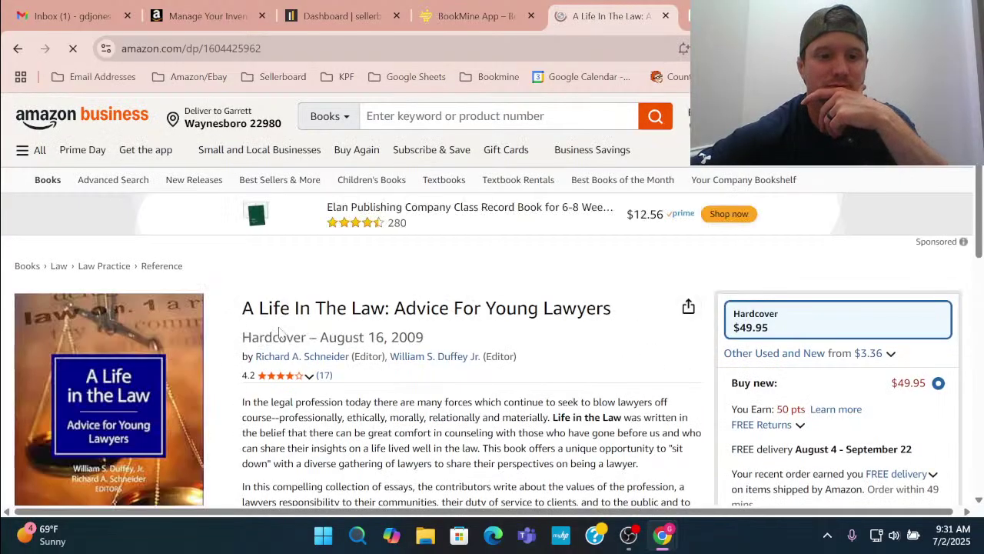
scroll(280, 308, down, 1)
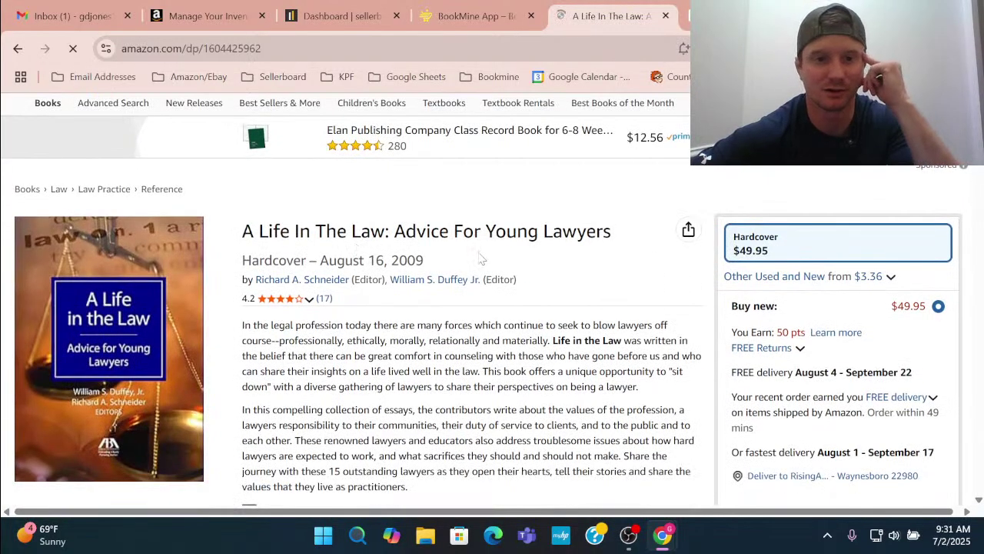
scroll(480, 261, down, 1)
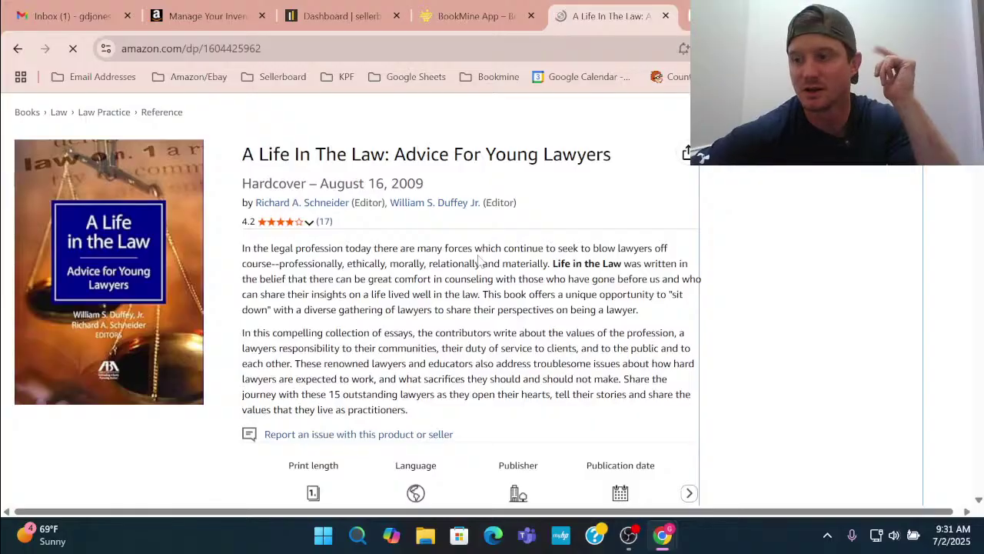
Set the Keepa range for A Life In The Law to one year and examine its price, sales rank and offer count history.
scroll(481, 261, down, 2)
scroll(480, 261, up, 2)
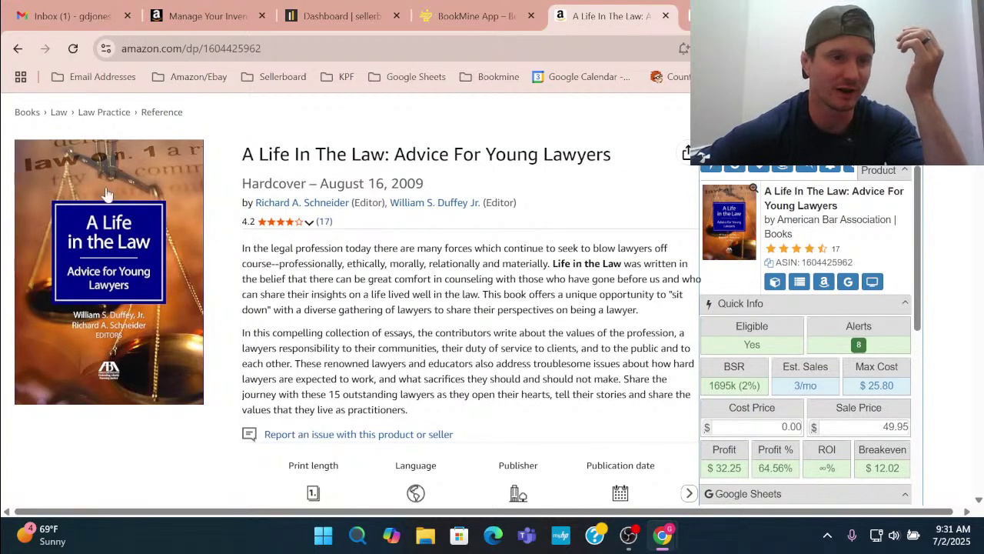
scroll(457, 279, down, 10)
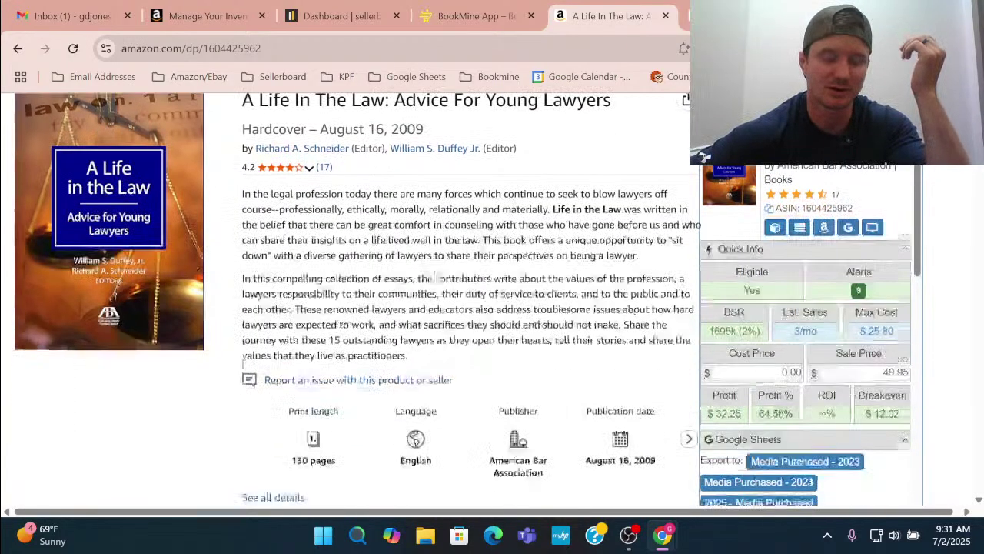
scroll(457, 279, down, 10)
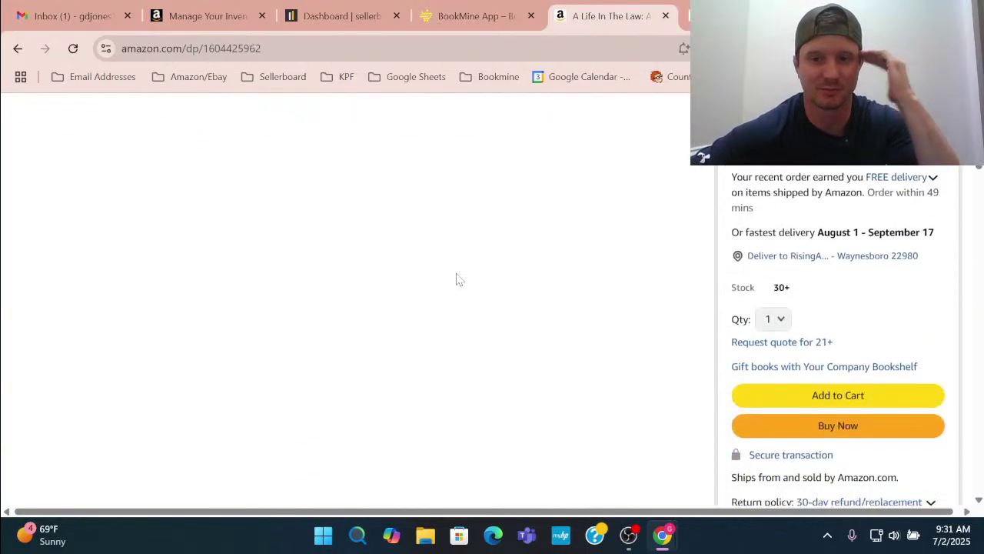
scroll(457, 279, down, 8)
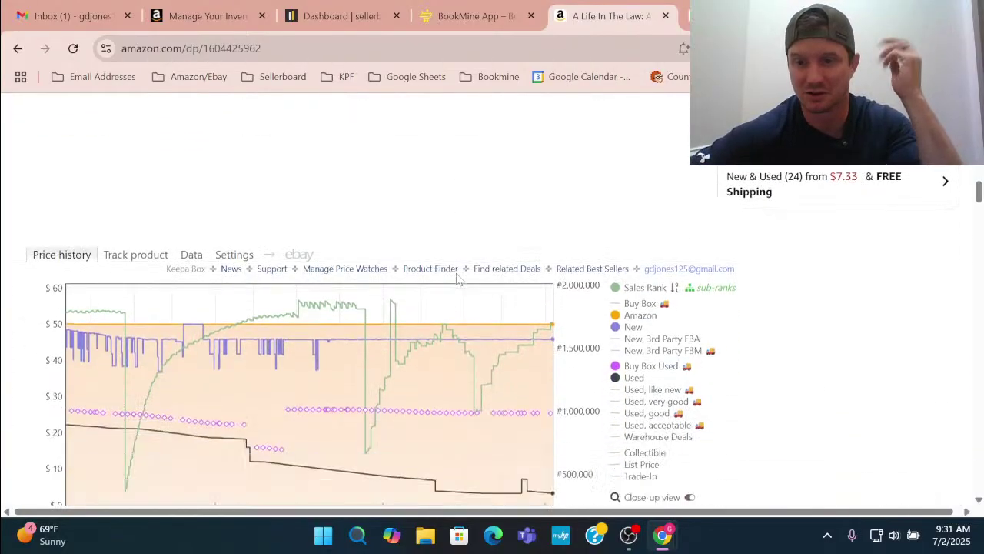
click(668, 401)
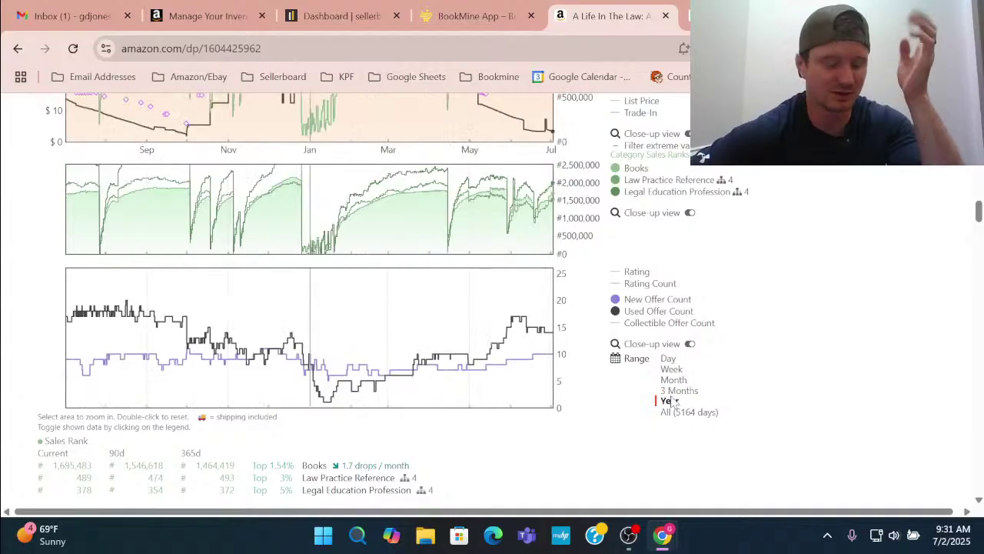
scroll(313, 266, up, 3)
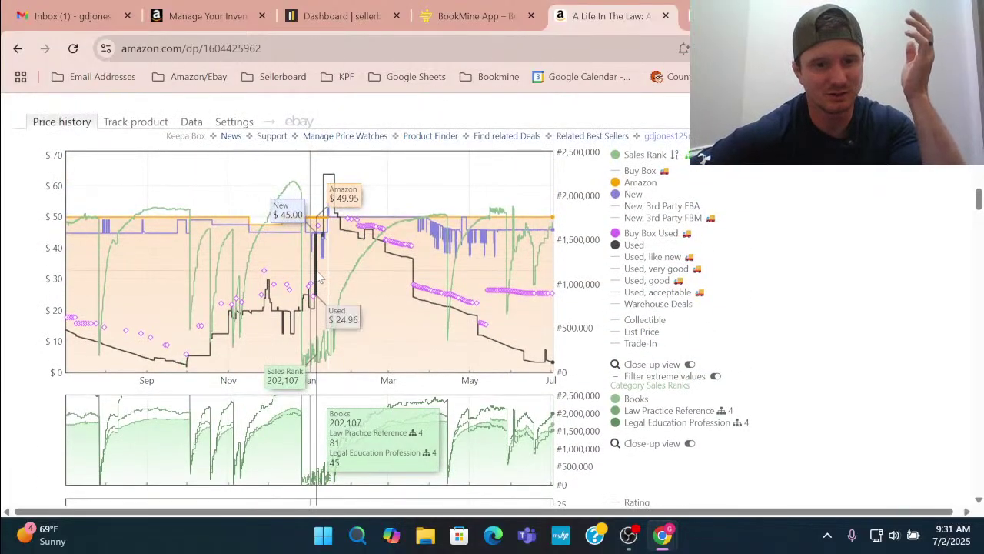
scroll(321, 281, down, 2)
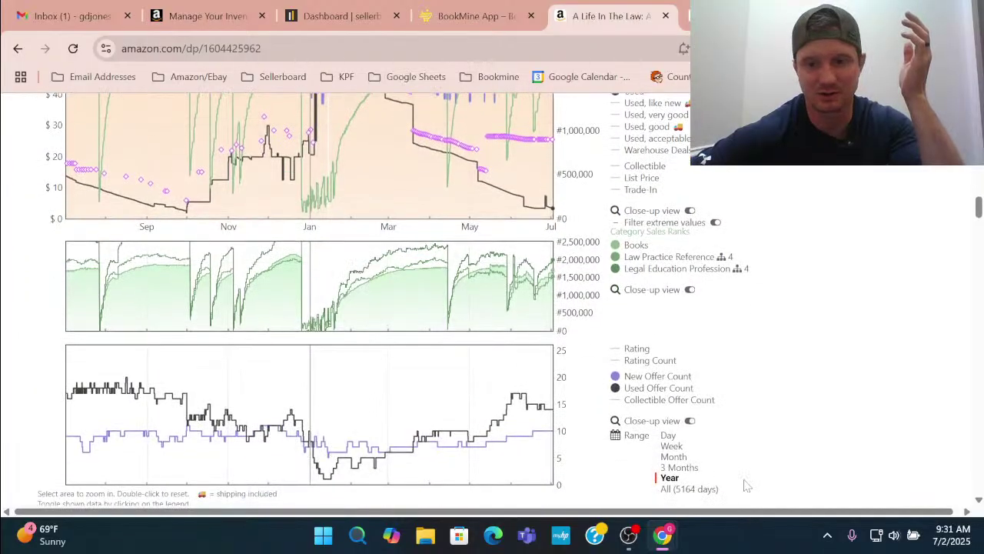
Show the full Keepa range for A Life In The Law and zoom the price history to late 2020 through July 2025.
click(711, 496)
scroll(461, 307, up, 2)
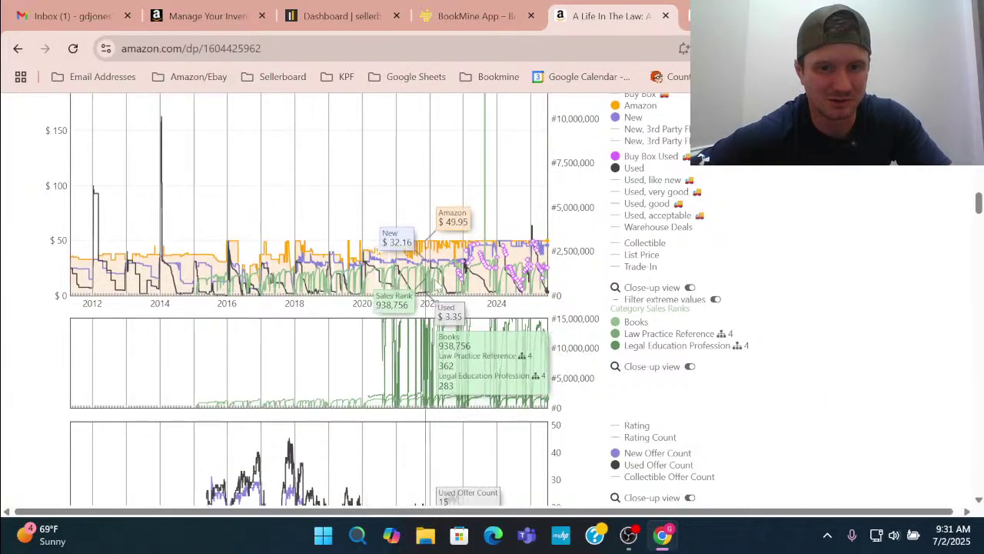
scroll(416, 293, up, 5)
scroll(433, 285, down, 3)
scroll(436, 286, down, 1)
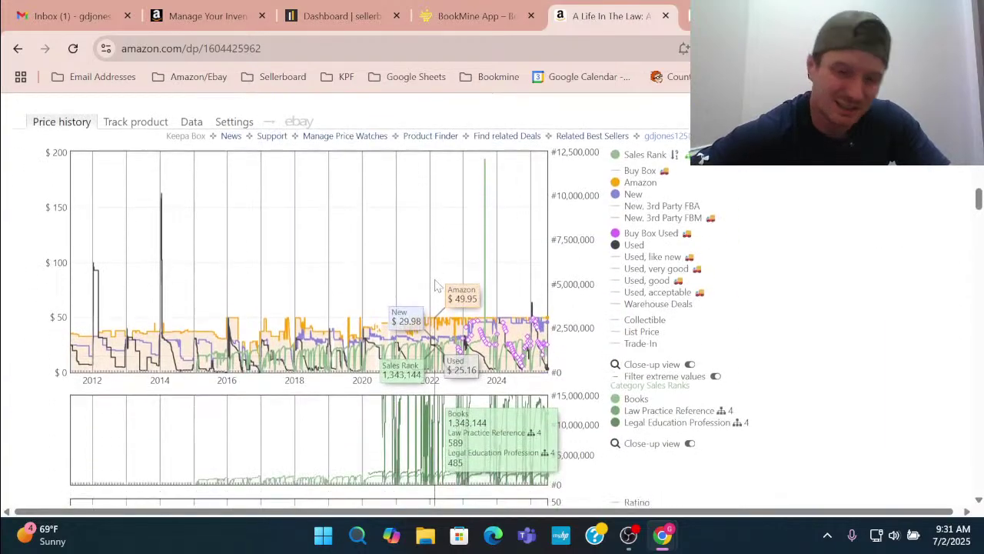
drag(387, 323, 603, 345)
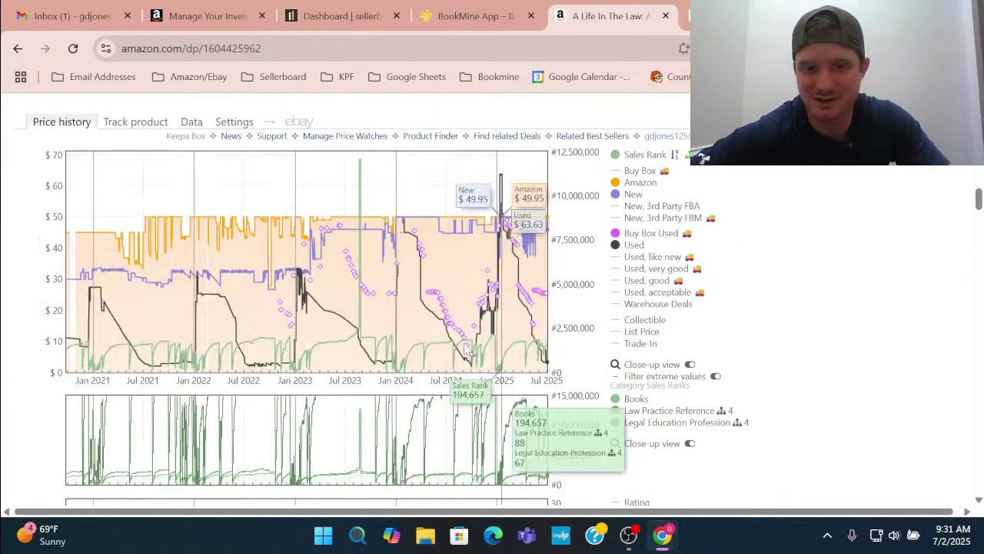
scroll(209, 343, down, 1)
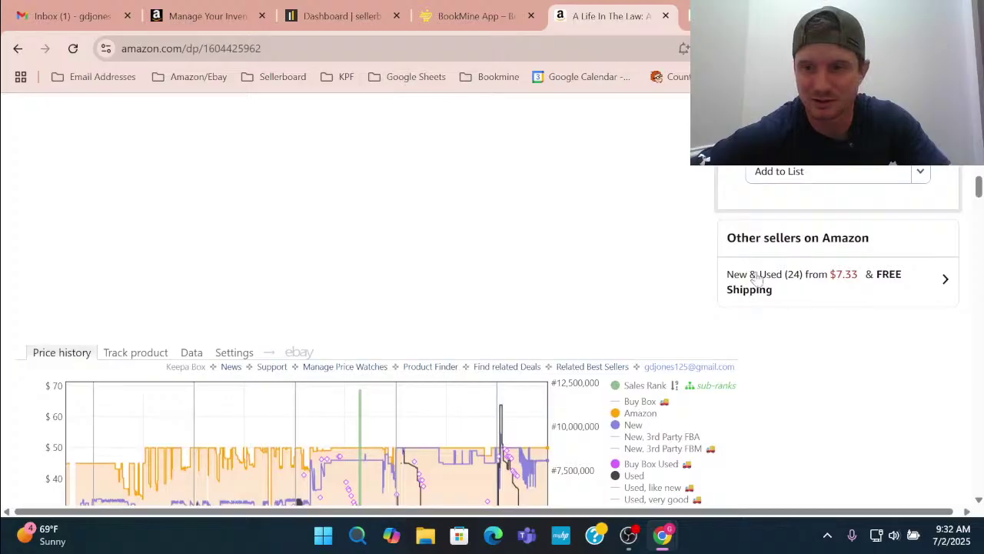
Calculate the profit for A Life In The Law in SellerAmp with a cost price of 7.33 and a sale price of 27.
scroll(669, 269, up, 10)
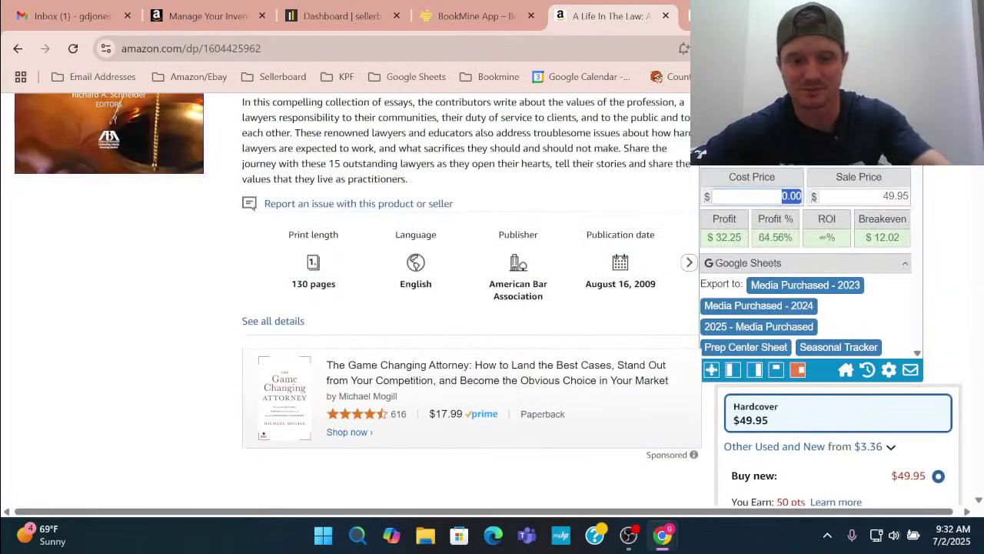
text(7.33)
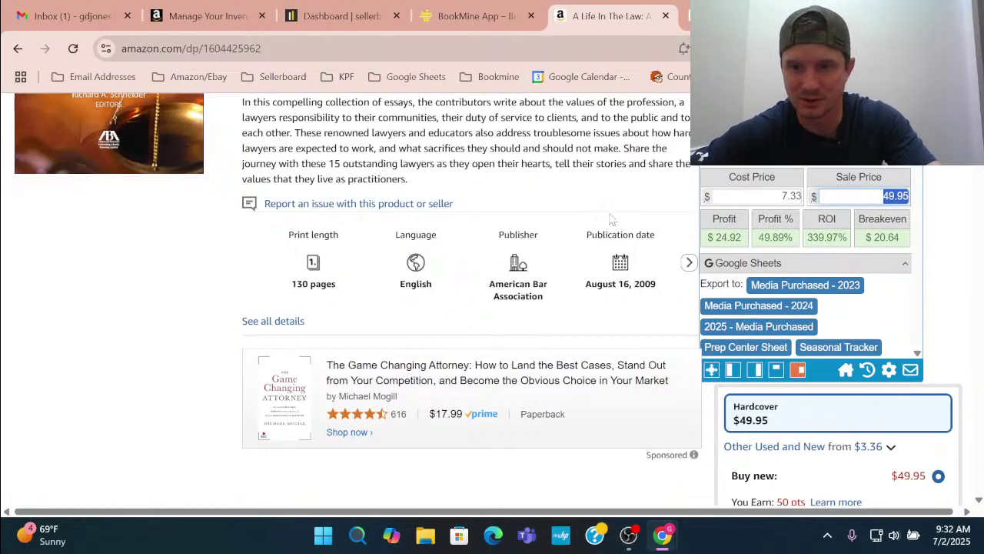
text(27)
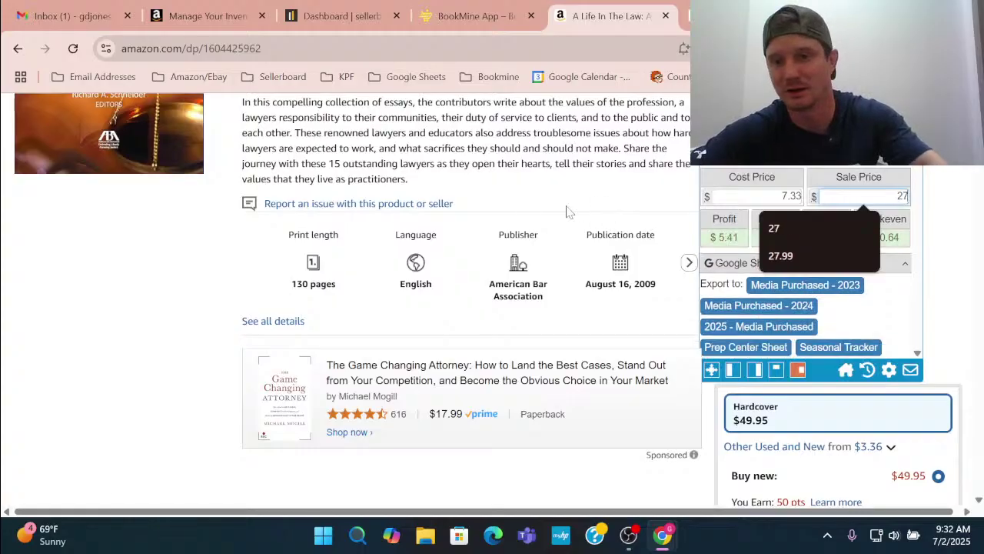
click(595, 200)
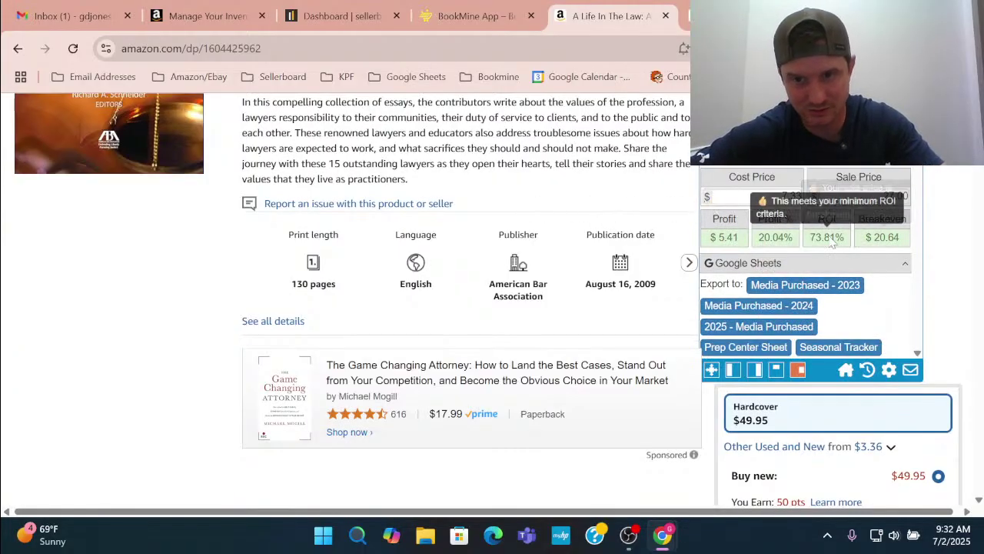
Compare the yearly used price peaks and used offer counts of A Life In The Law across the zoomed multi-year Keepa history.
scroll(629, 254, down, 15)
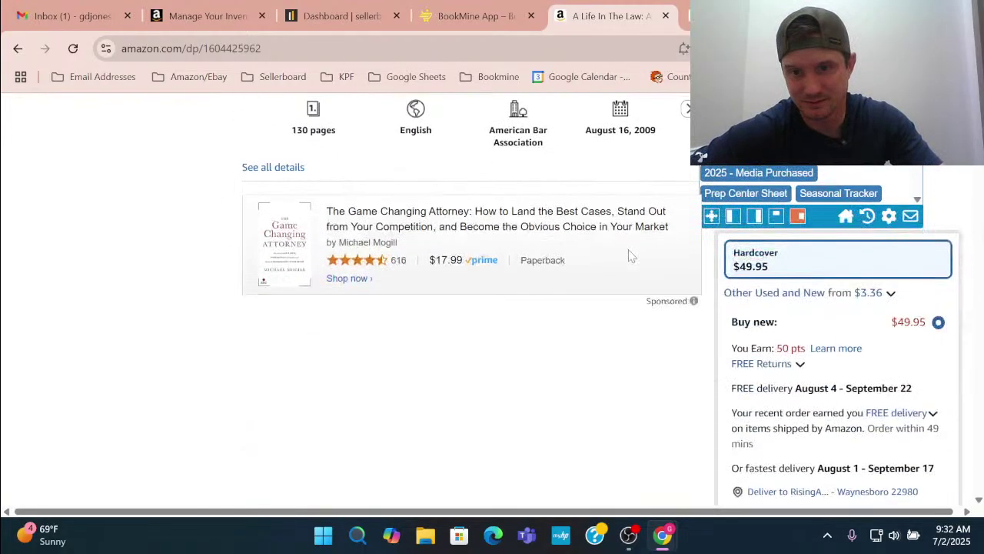
scroll(629, 254, down, 1)
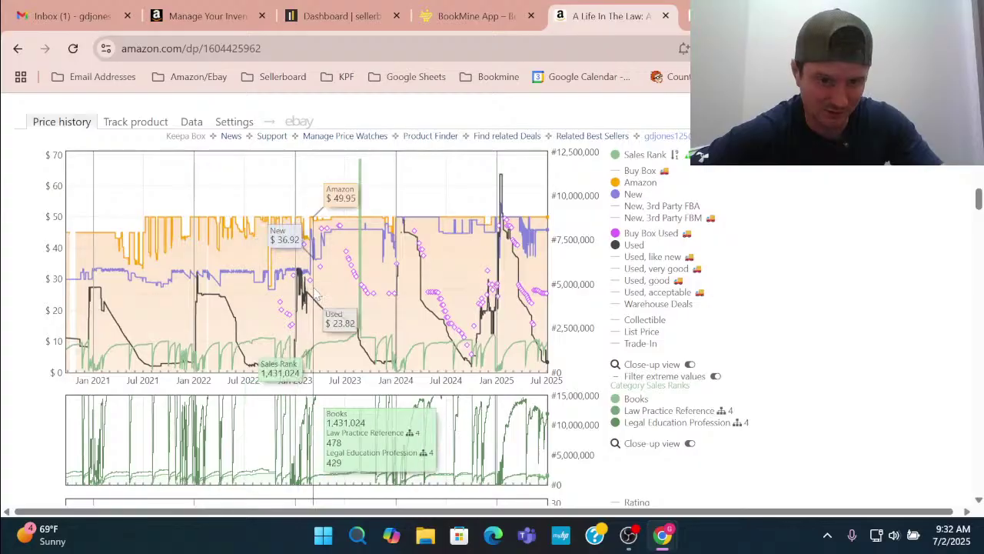
scroll(410, 279, up, 10)
scroll(413, 281, down, 8)
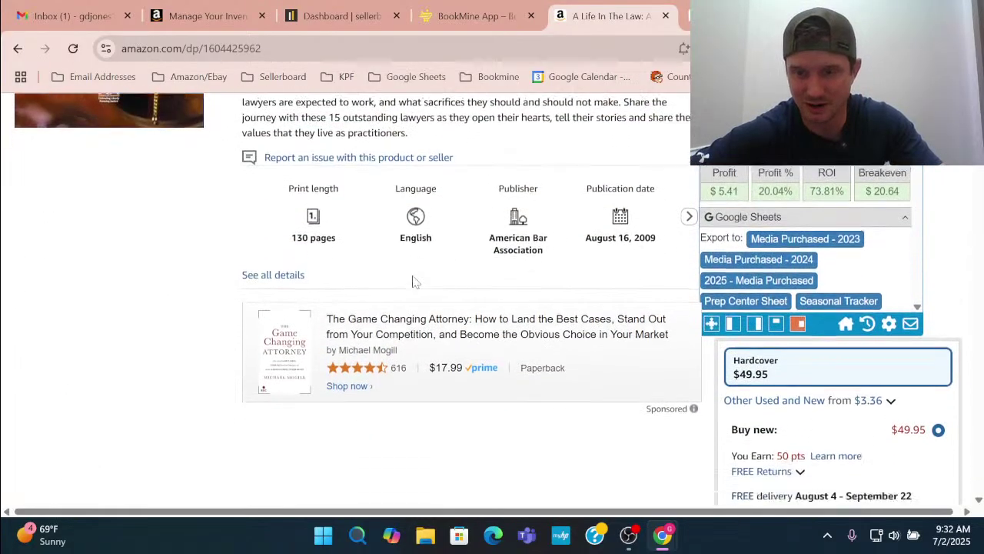
scroll(413, 282, down, 5)
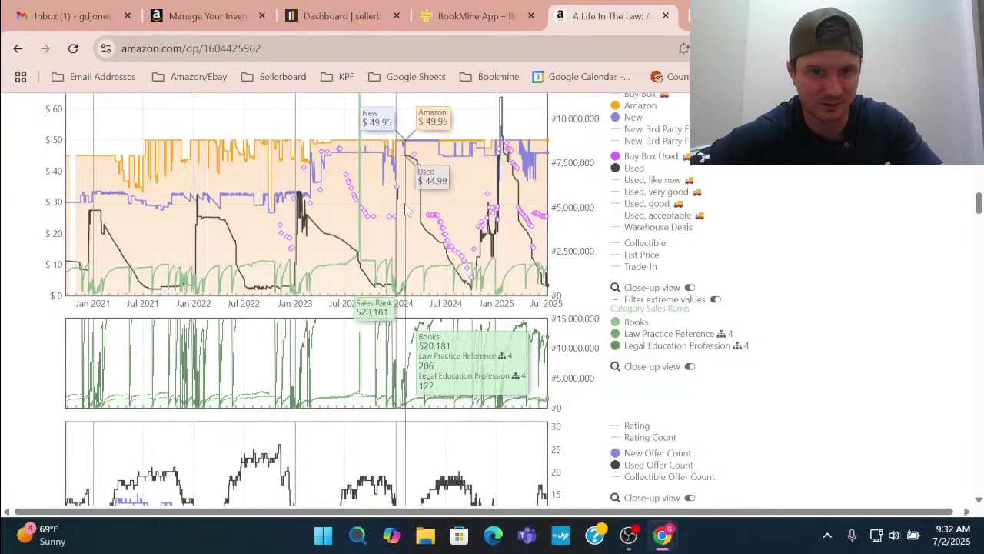
scroll(303, 219, down, 3)
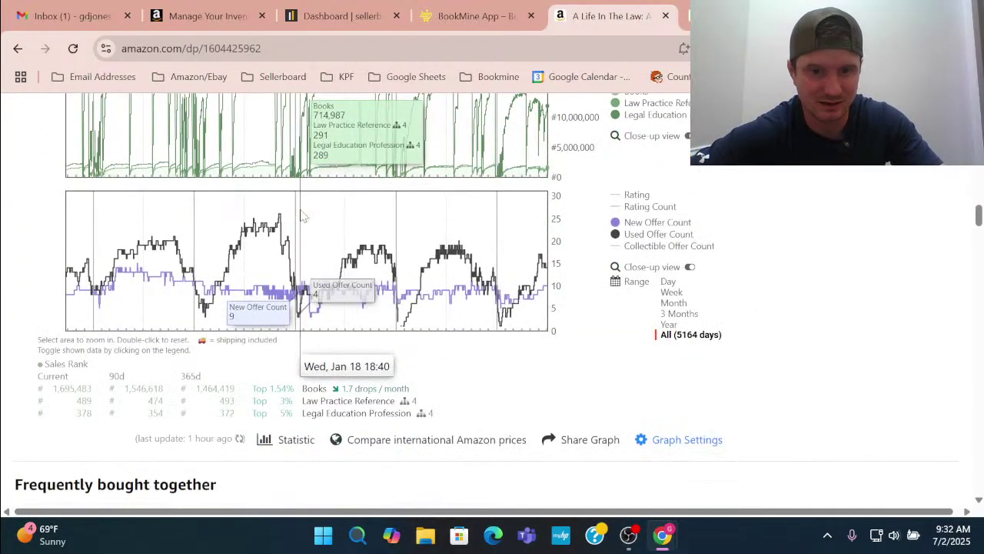
Switch the Keepa range back to one year and inspect the used offer count and used prices around January.
click(669, 325)
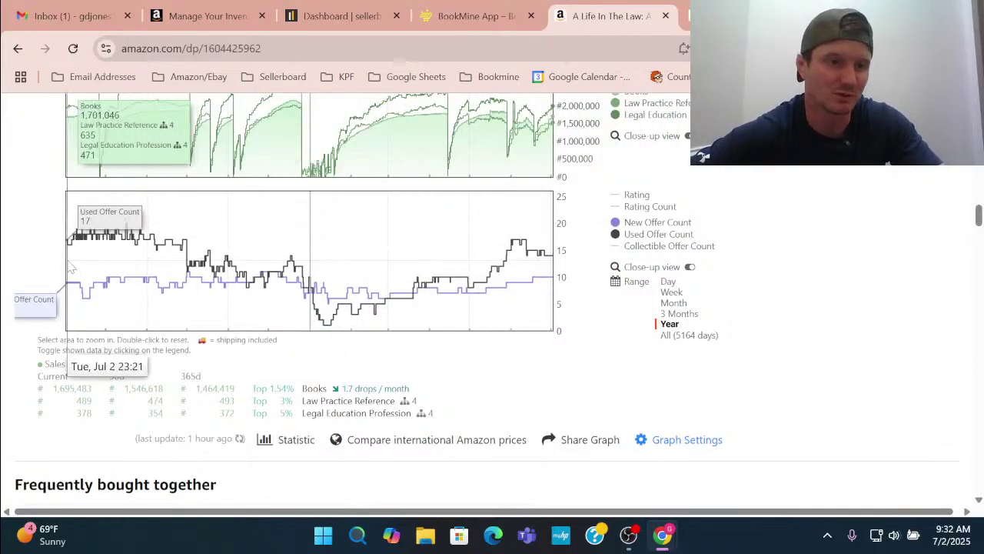
scroll(81, 265, up, 2)
scroll(83, 265, up, 2)
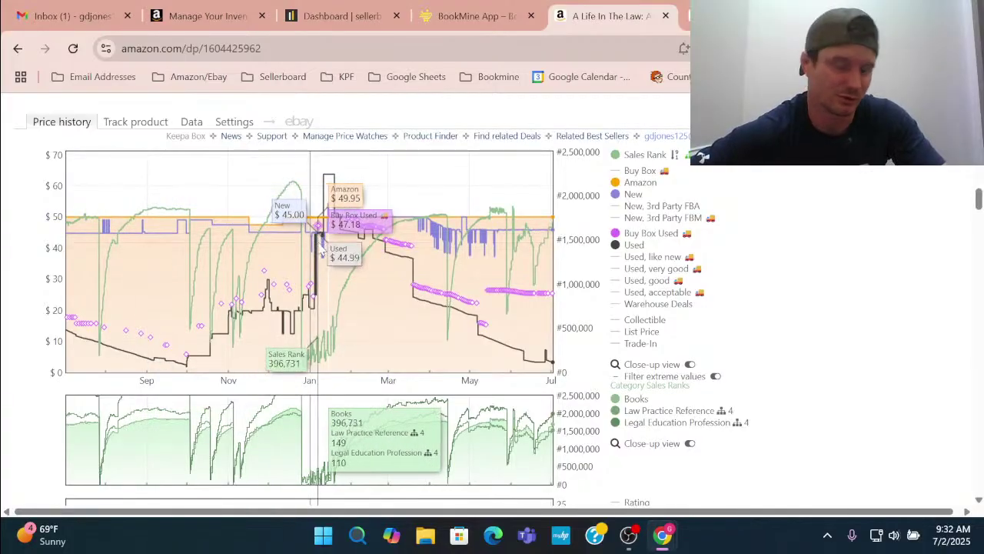
Recalculate the SellerAmp profit for A Life In The Law with a sale price of 40.
scroll(628, 274, up, 10)
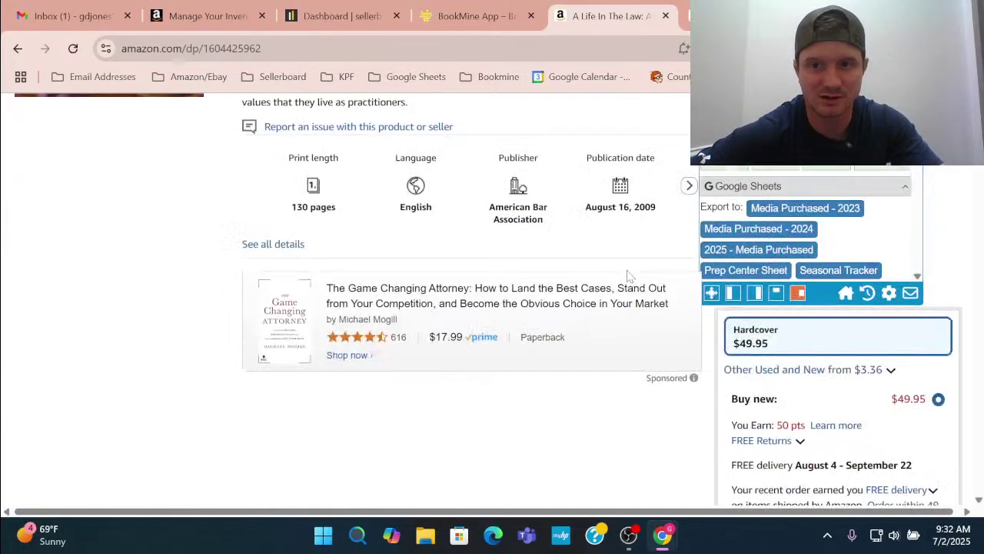
text(40)
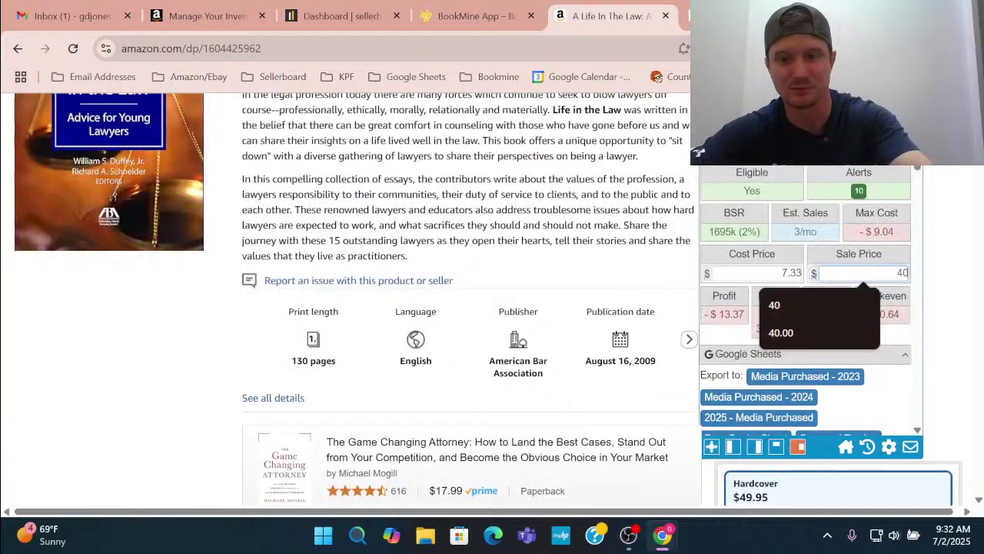
key(Return)
scroll(651, 292, up, 10)
Review the new and used seller offers for A Life In The Law and close the offer list.
scroll(651, 292, down, 3)
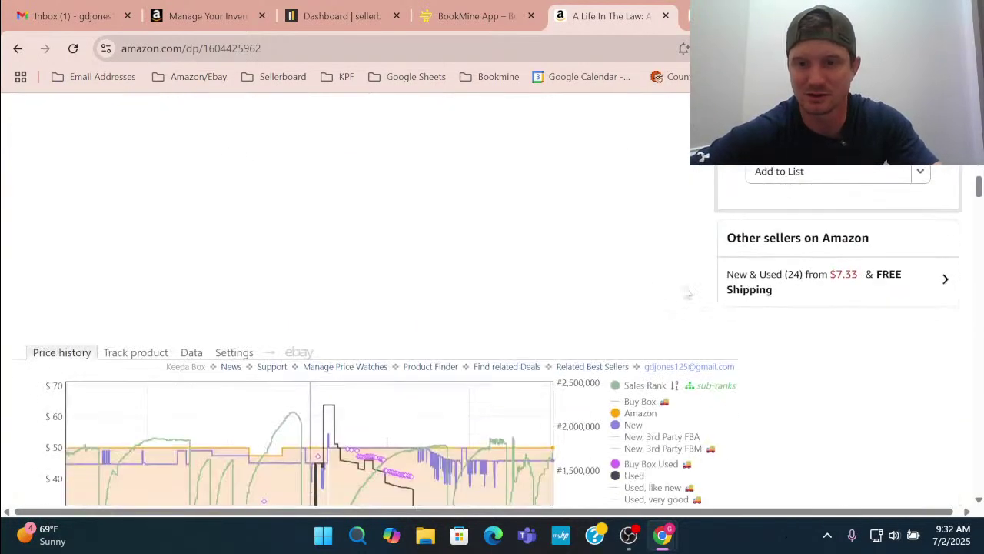
click(773, 287)
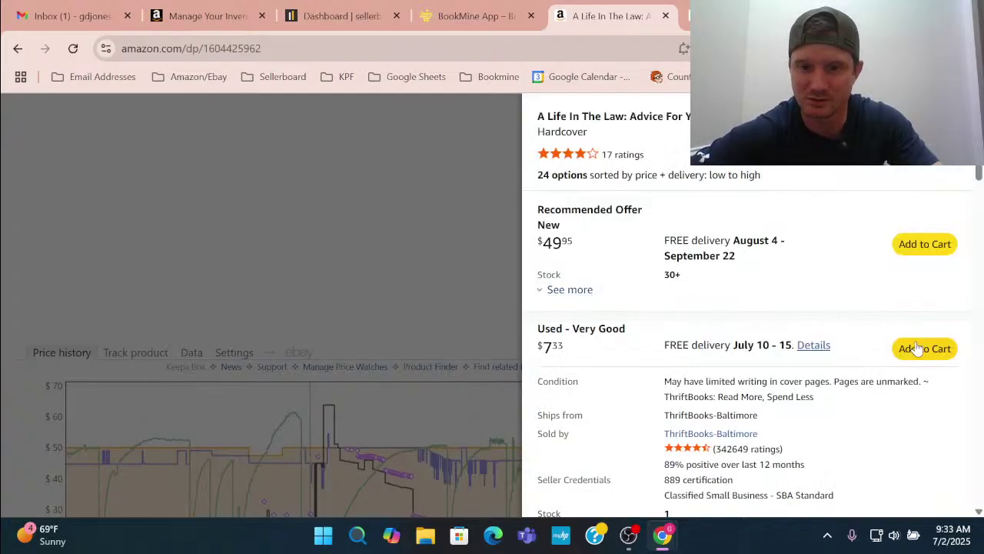
scroll(919, 349, down, 6)
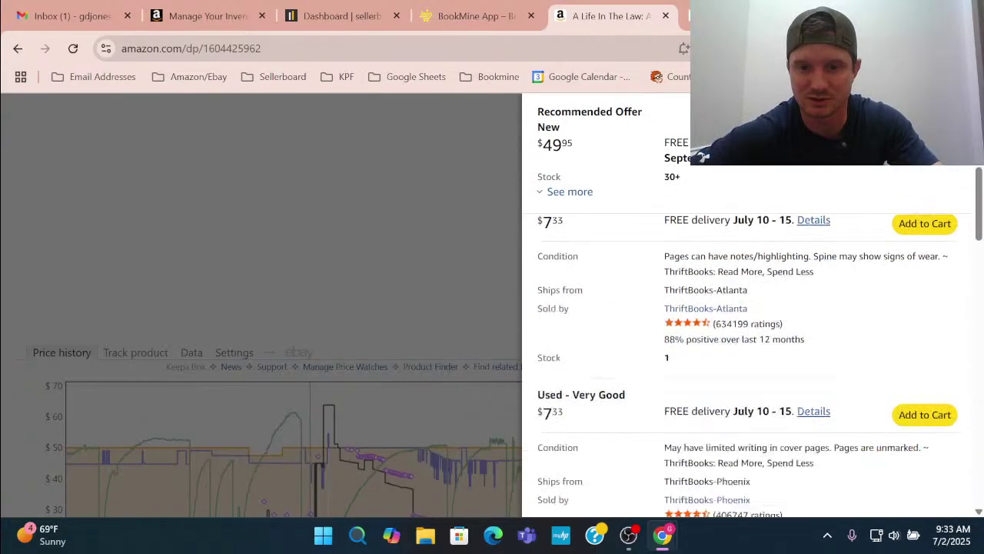
scroll(753, 365, down, 10)
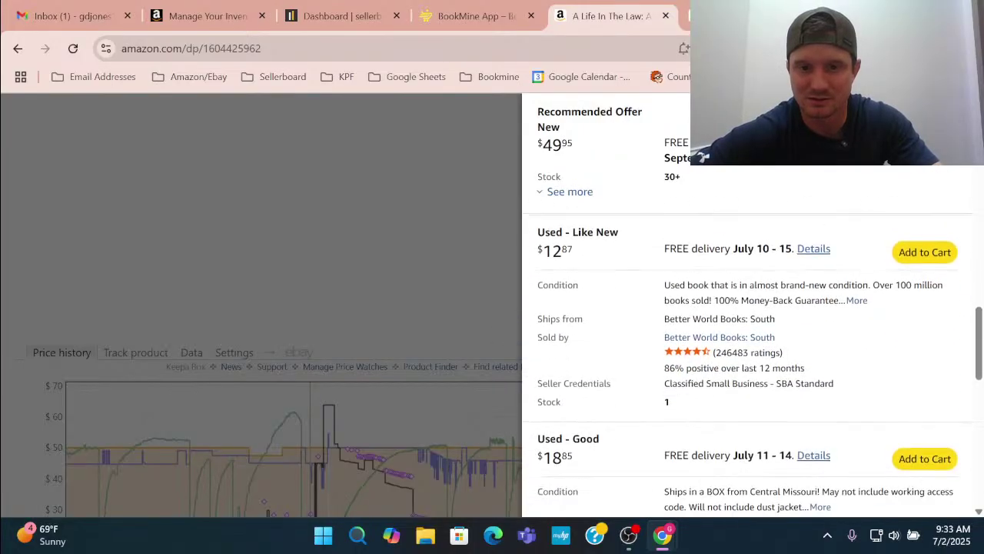
scroll(735, 349, down, 8)
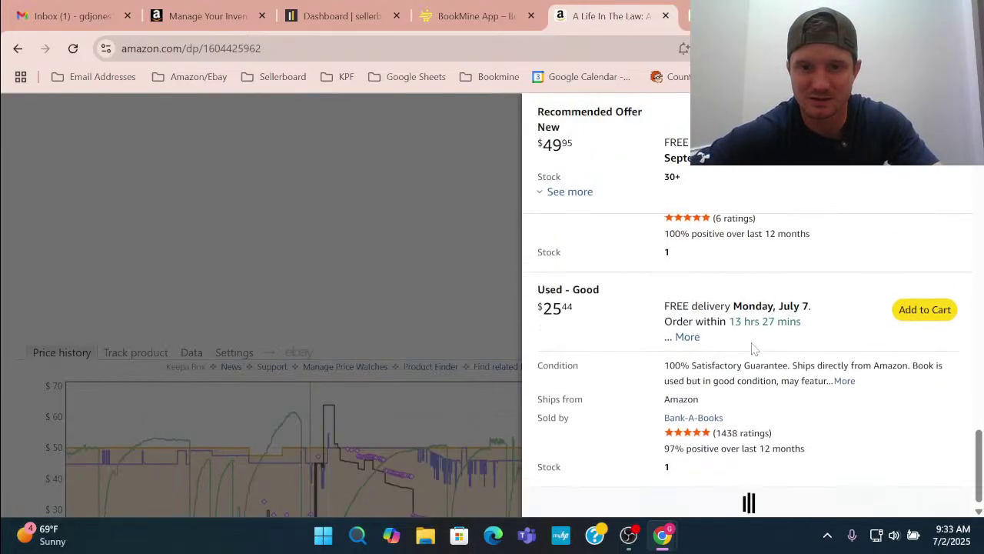
scroll(703, 346, down, 10)
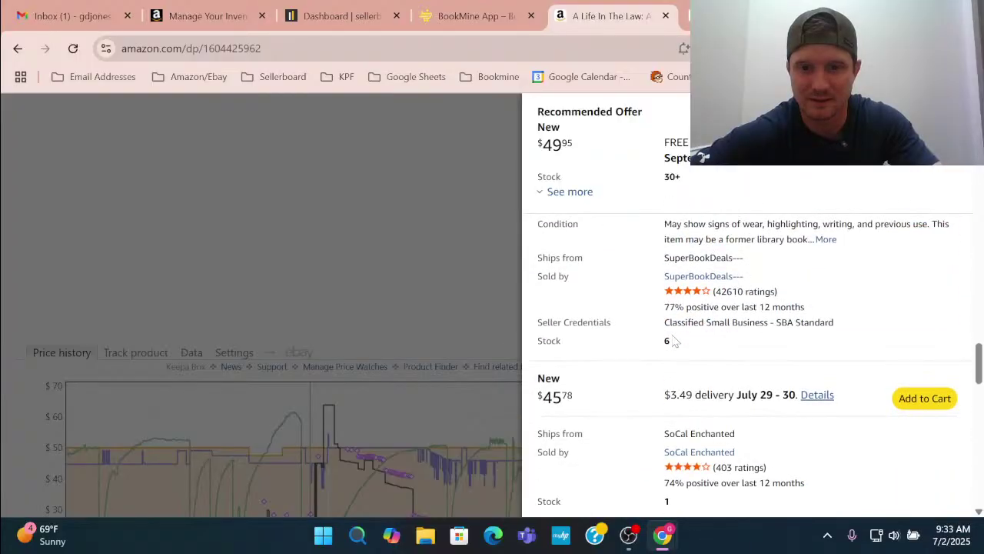
scroll(673, 341, up, 2)
scroll(676, 342, down, 10)
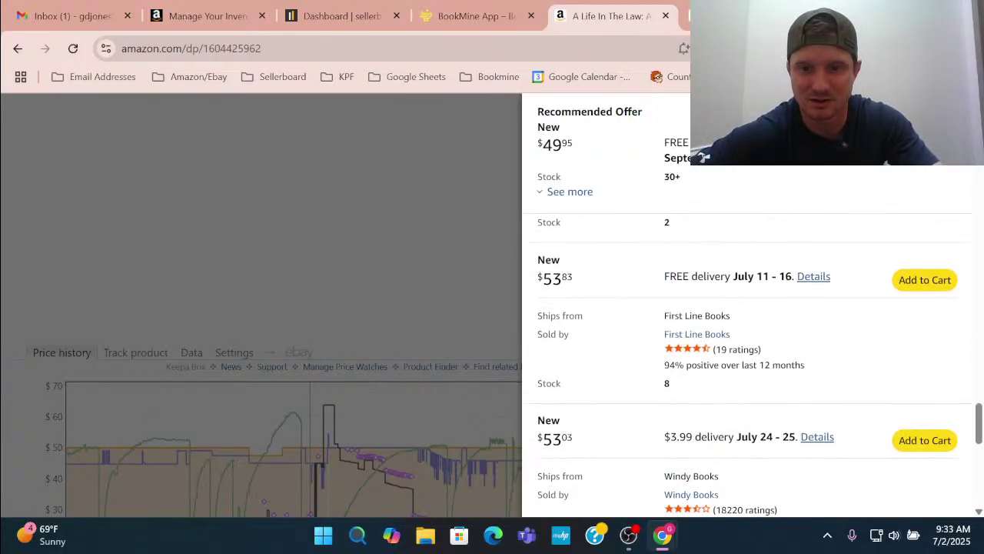
scroll(750, 346, up, 5)
click(331, 286)
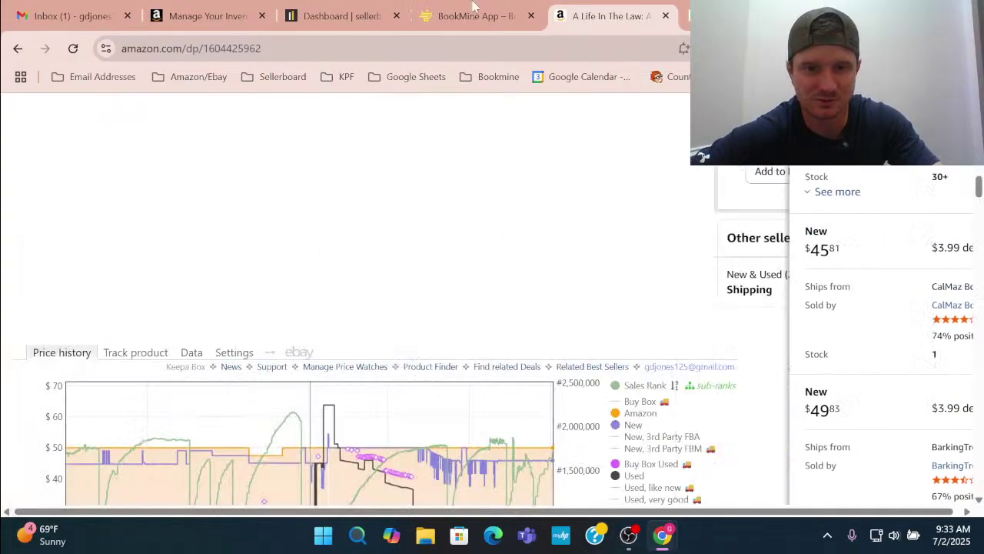
Check the following books in the BookMine results and switch back to the Amazon page for A Life In The Law.
click(473, 16)
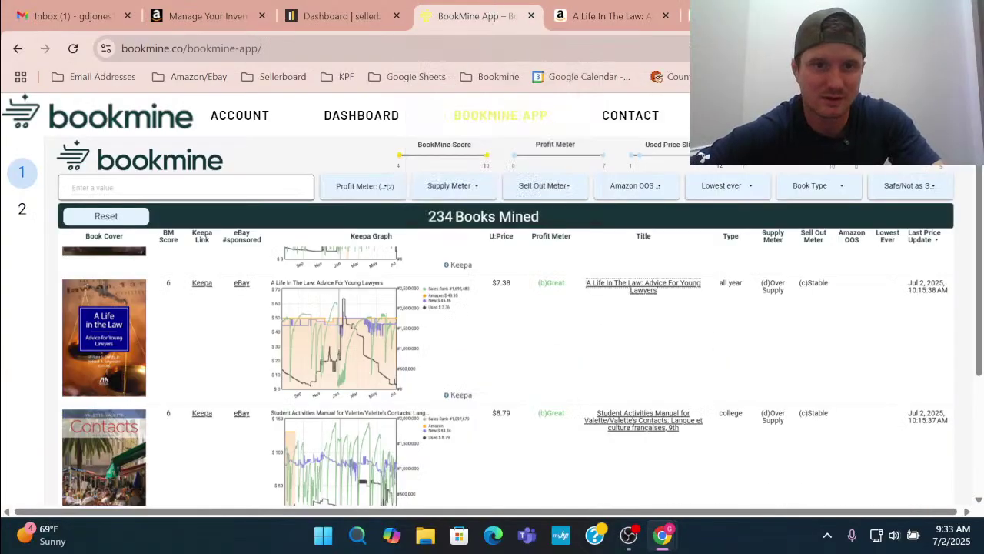
scroll(492, 320, down, 2)
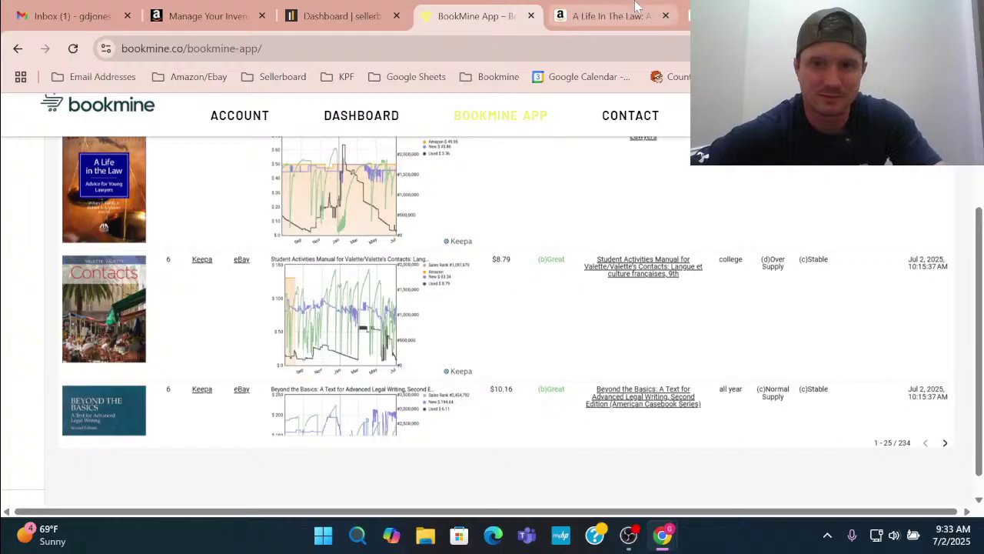
click(612, 17)
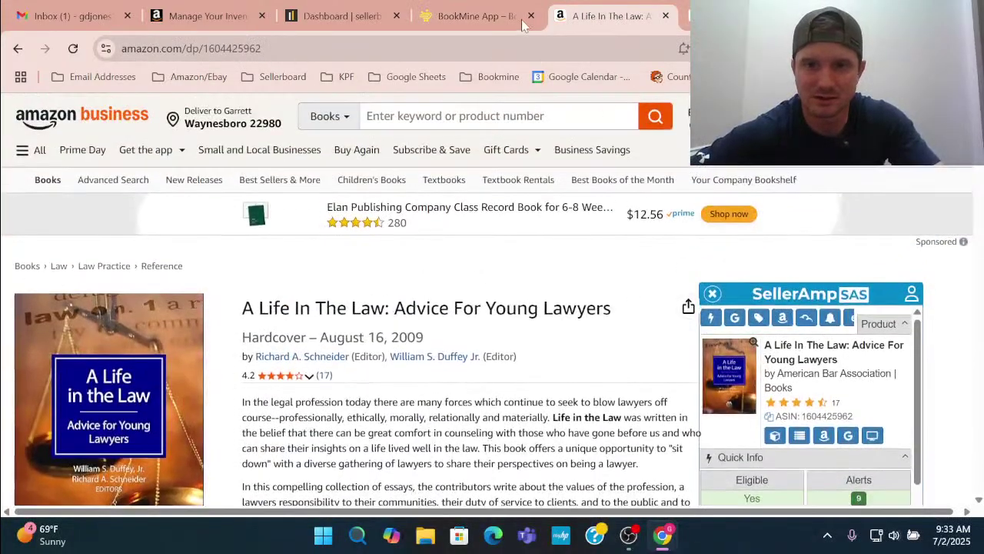
Switch back to the BookMine results and look through the next books and their price charts, down to Reflect & Relate.
click(454, 17)
scroll(538, 300, down, 2)
scroll(553, 281, down, 4)
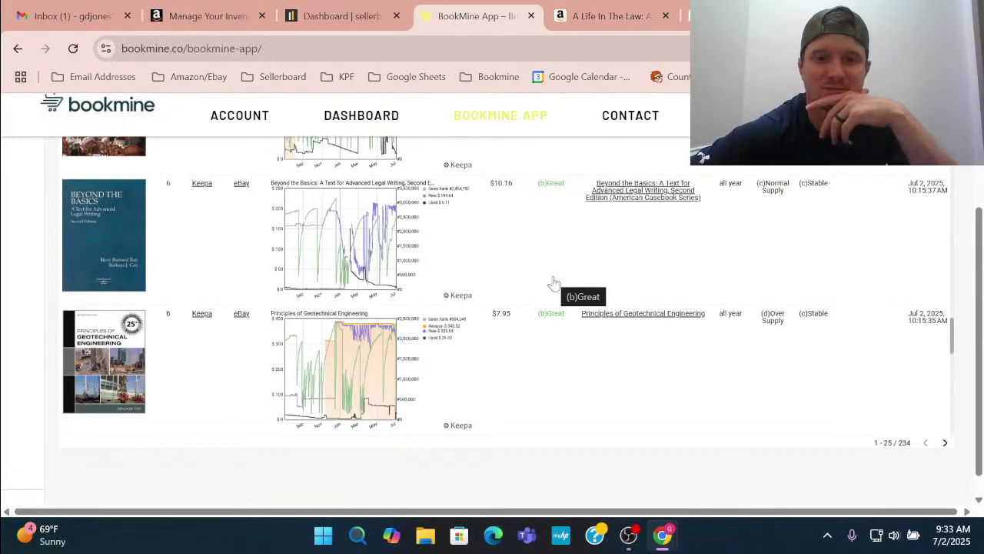
scroll(554, 282, down, 2)
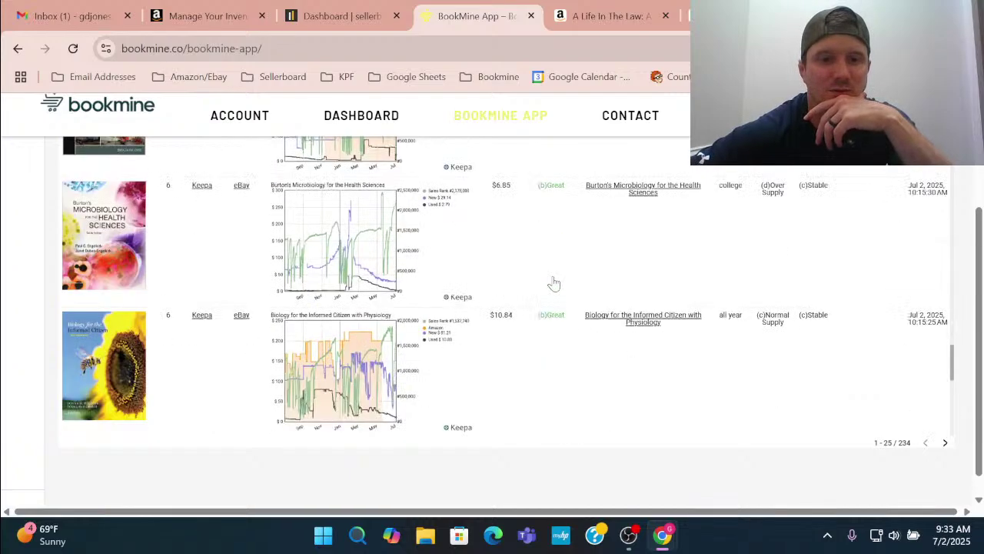
scroll(554, 283, down, 1)
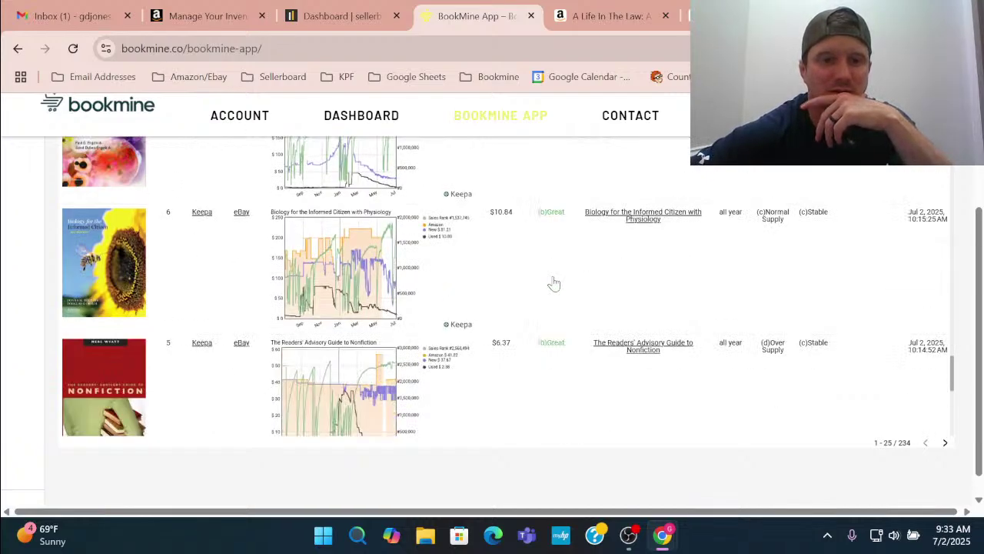
scroll(553, 284, down, 1)
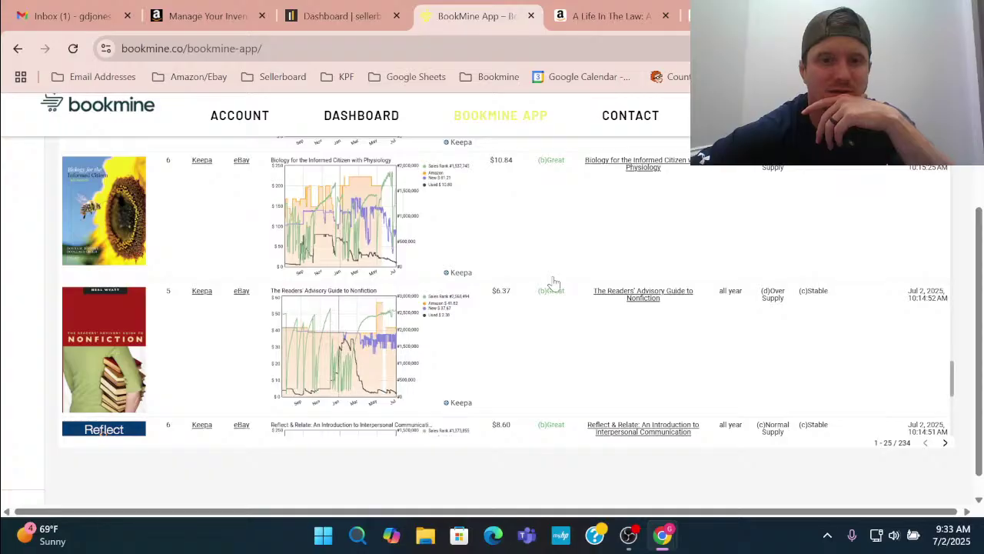
scroll(553, 283, down, 1)
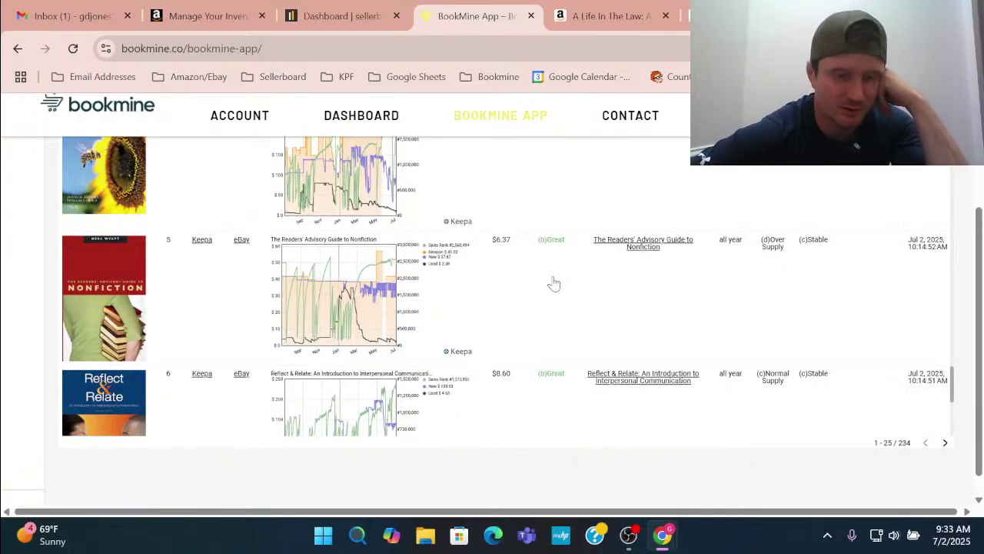
scroll(553, 284, down, 3)
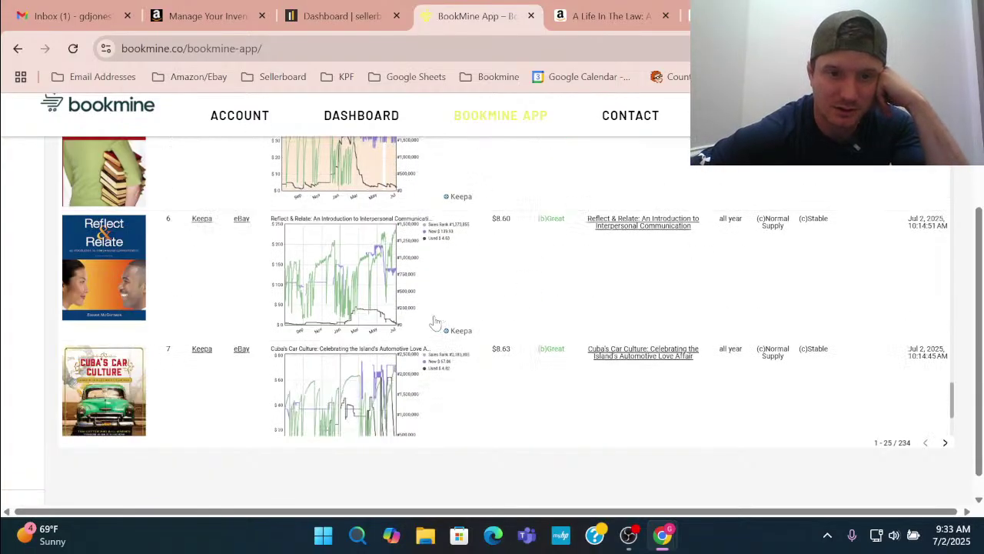
scroll(419, 307, up, 2)
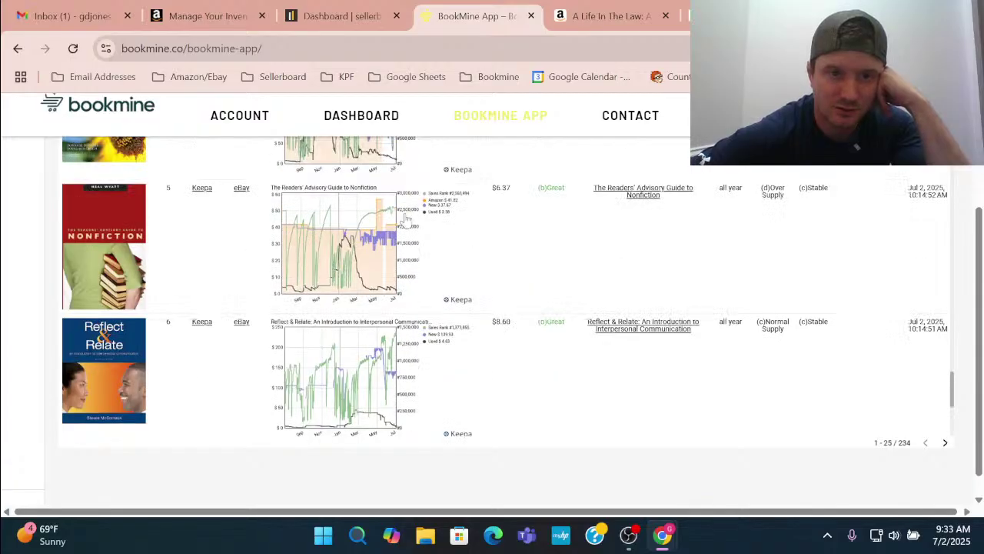
Open the Amazon page for The Readers' Advisory Guide to Nonfiction and check its new and used offer prices.
click(627, 194)
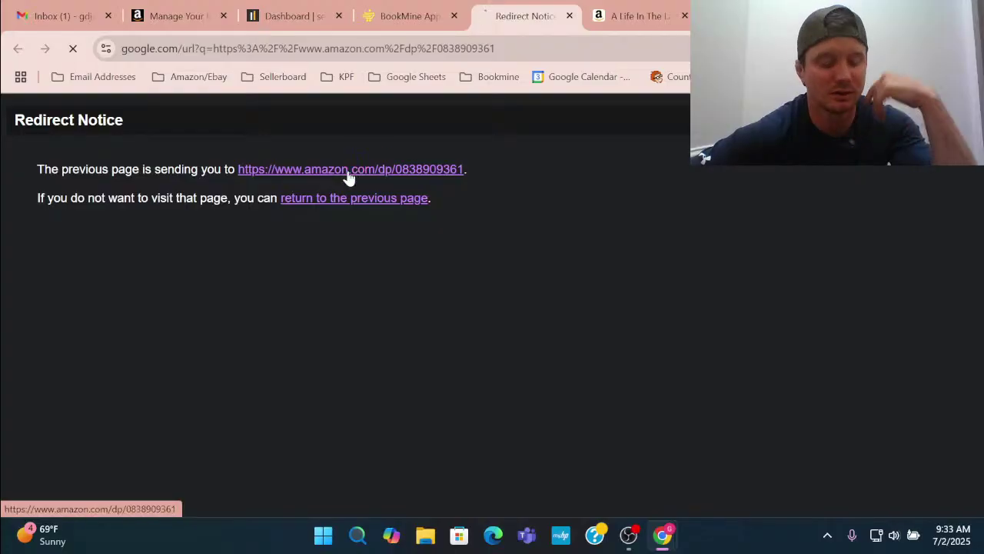
click(349, 170)
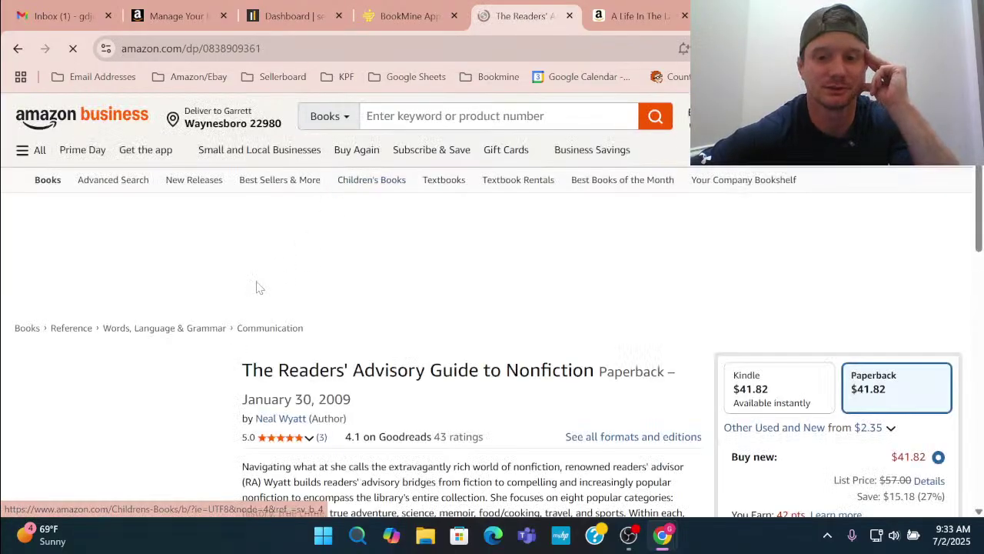
scroll(608, 263, down, 3)
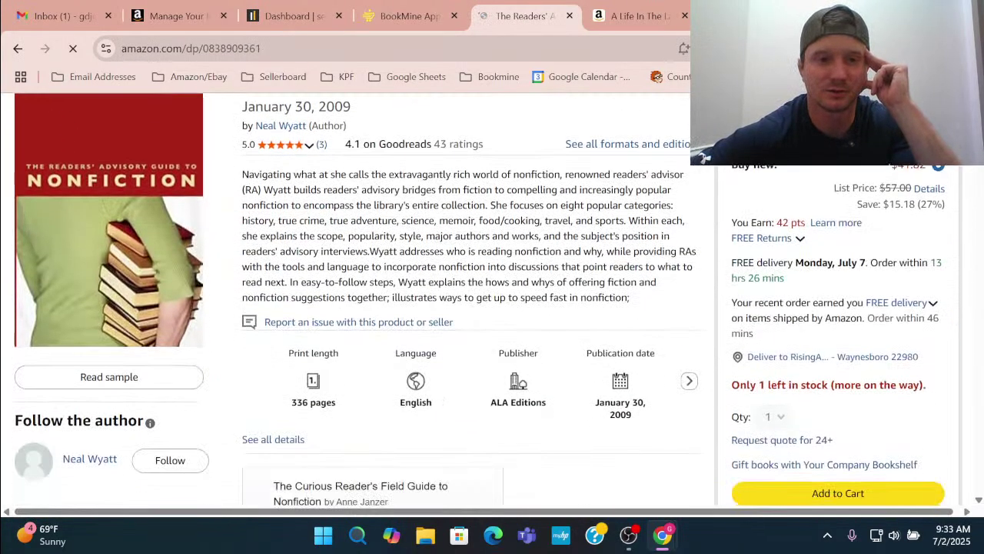
scroll(608, 263, up, 1)
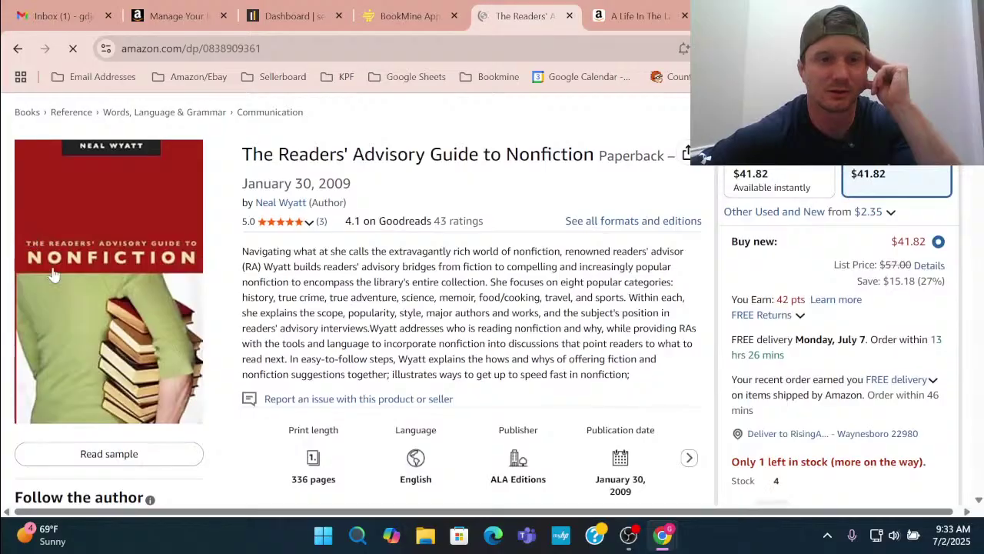
scroll(588, 235, down, 12)
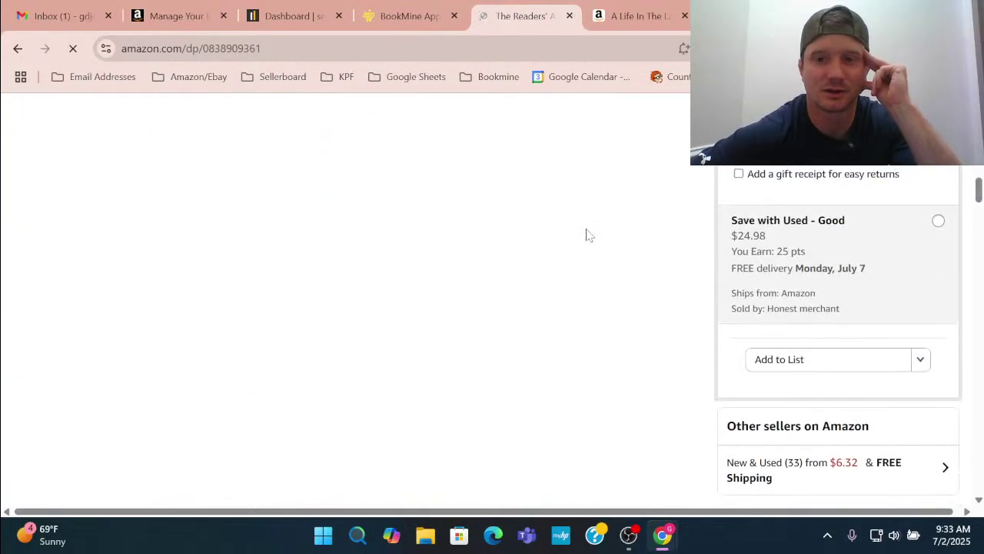
Inspect the book's used prices and offer counts in the Keepa history over one year, and its prices over the full period.
scroll(588, 234, down, 2)
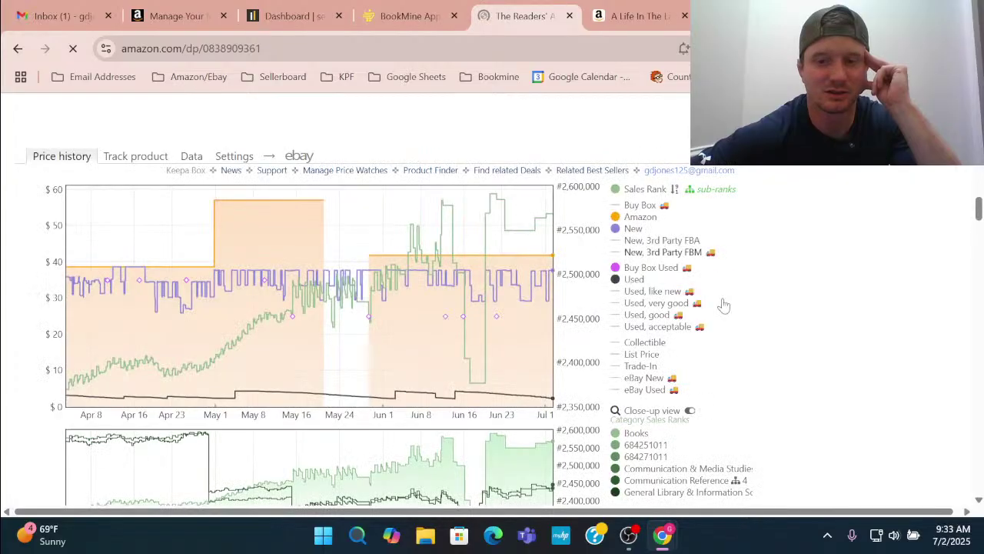
scroll(715, 326, down, 2)
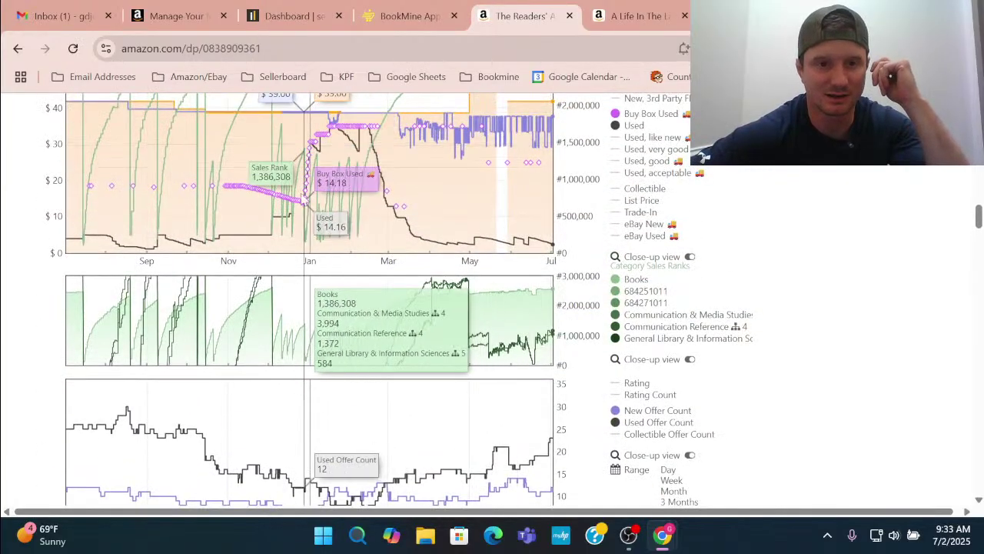
scroll(271, 177, up, 1)
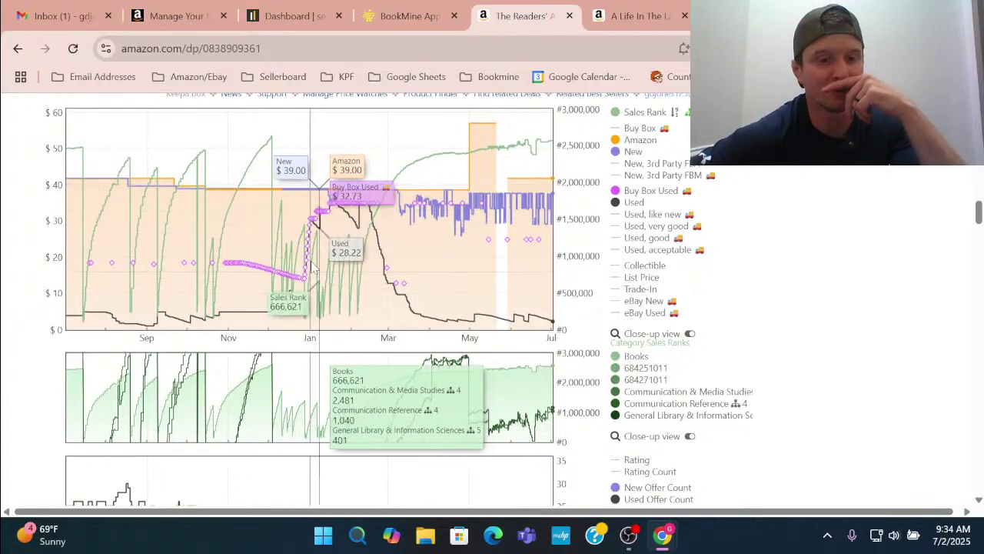
scroll(689, 441, down, 2)
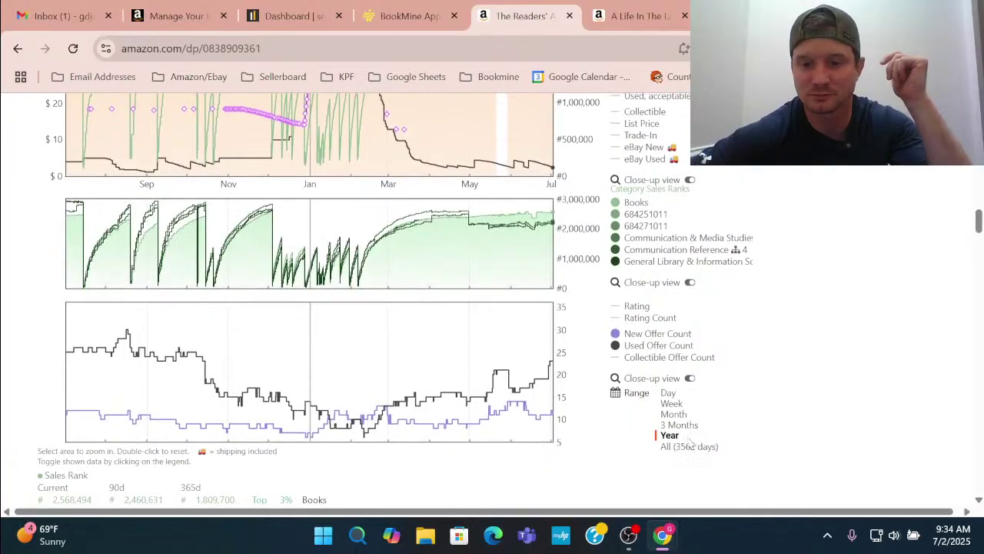
click(683, 447)
scroll(407, 246, up, 2)
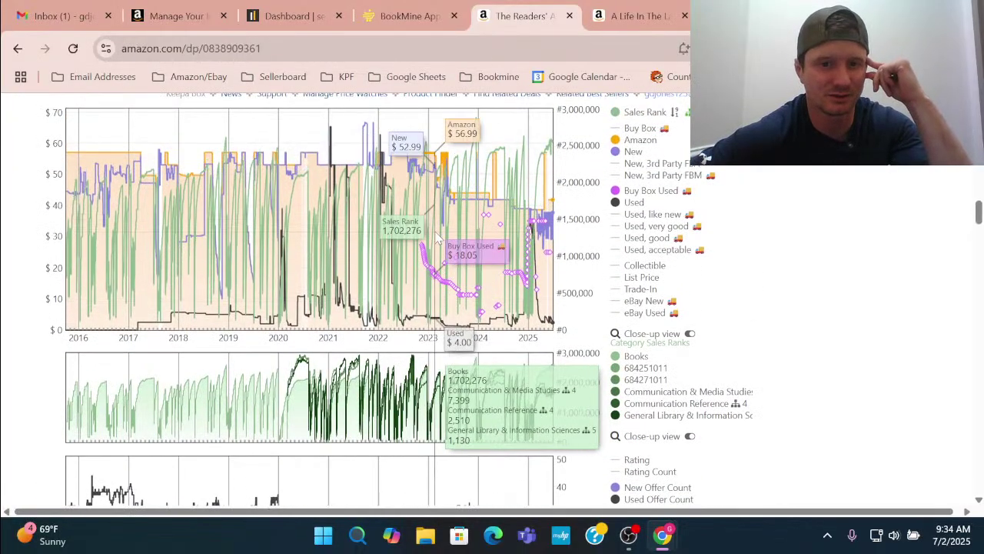
Close the open Amazon book pages and look through the next BookMine results down to Creative Research.
click(569, 16)
click(569, 16)
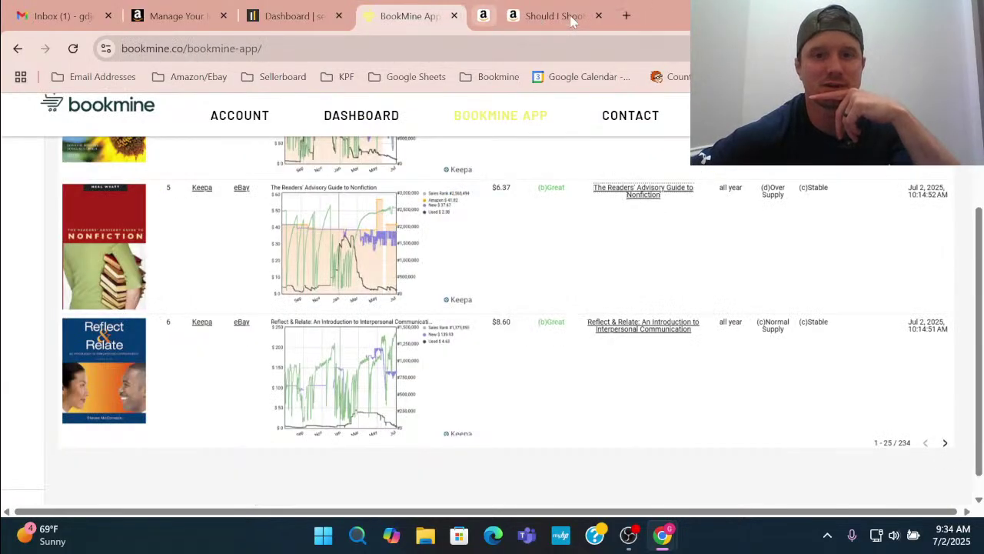
click(569, 16)
scroll(472, 236, down, 4)
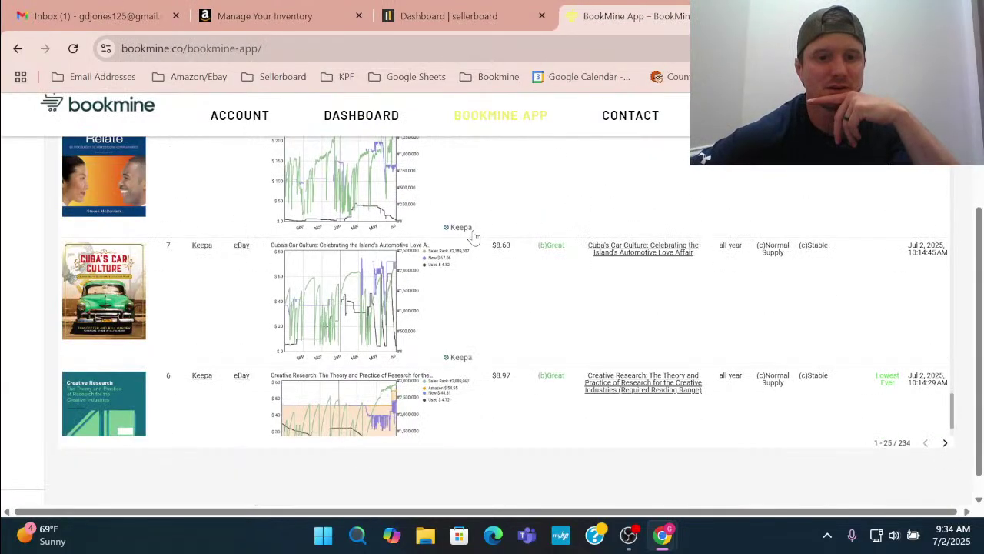
scroll(473, 238, down, 1)
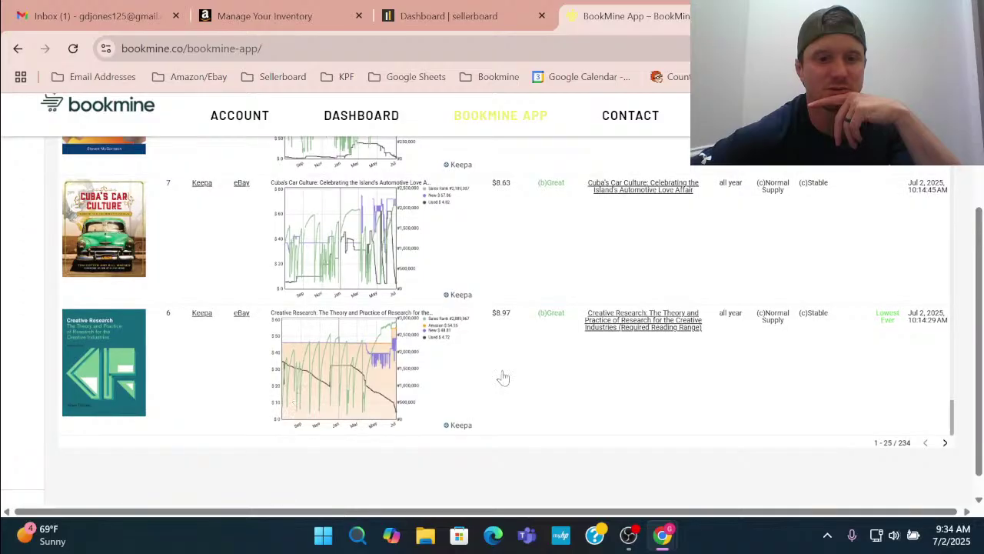
Open the Amazon page for Creative Research and check its used offer price and SellerAmp quick info.
click(599, 336)
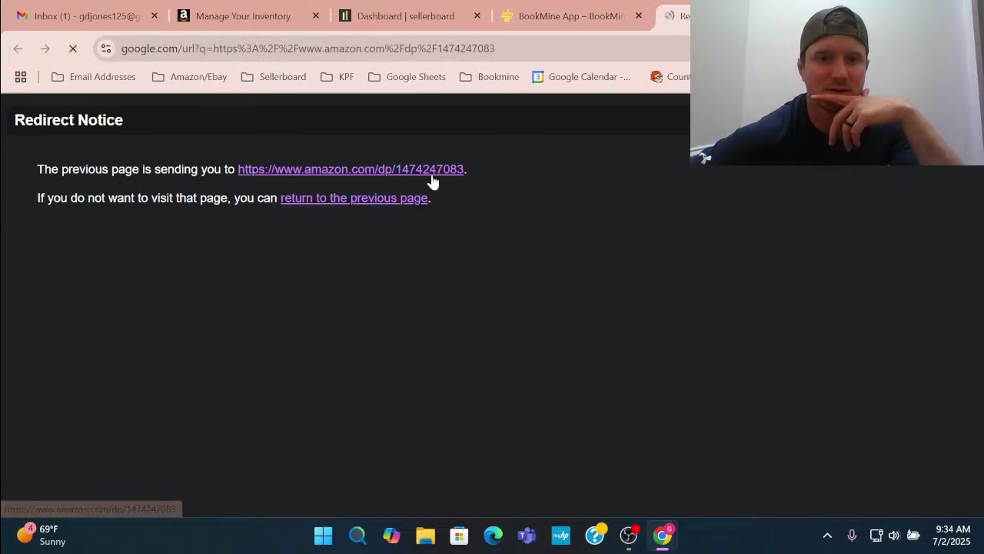
click(432, 179)
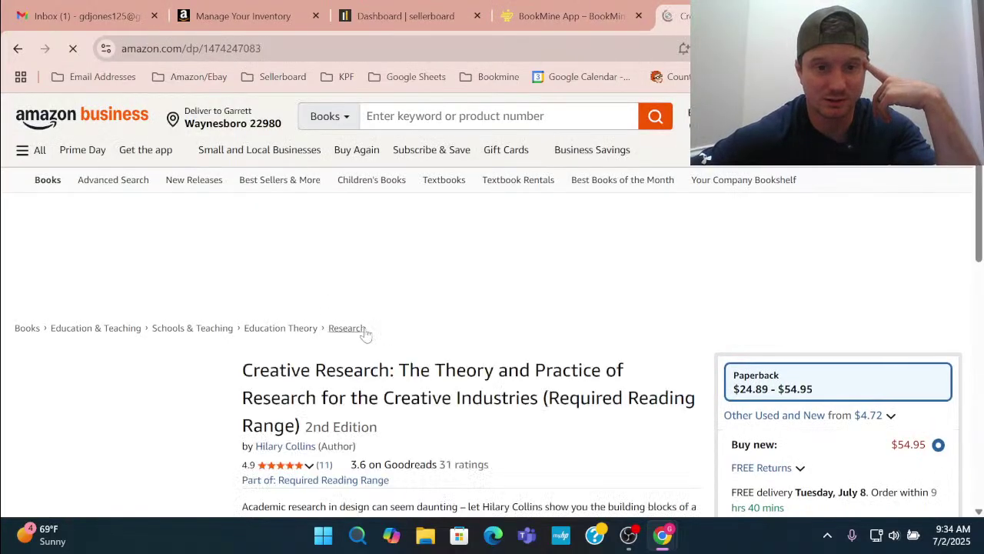
scroll(705, 157, down, 1)
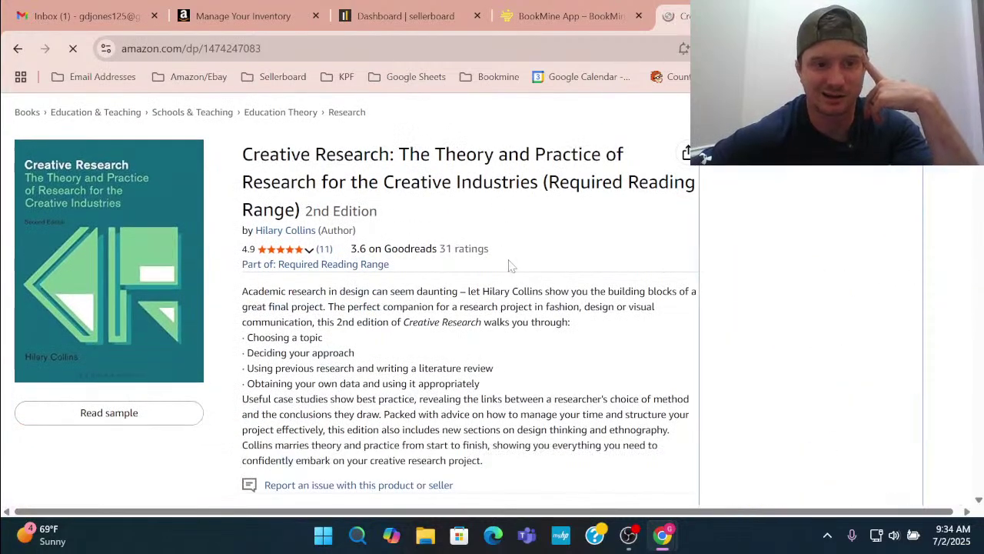
scroll(509, 265, down, 6)
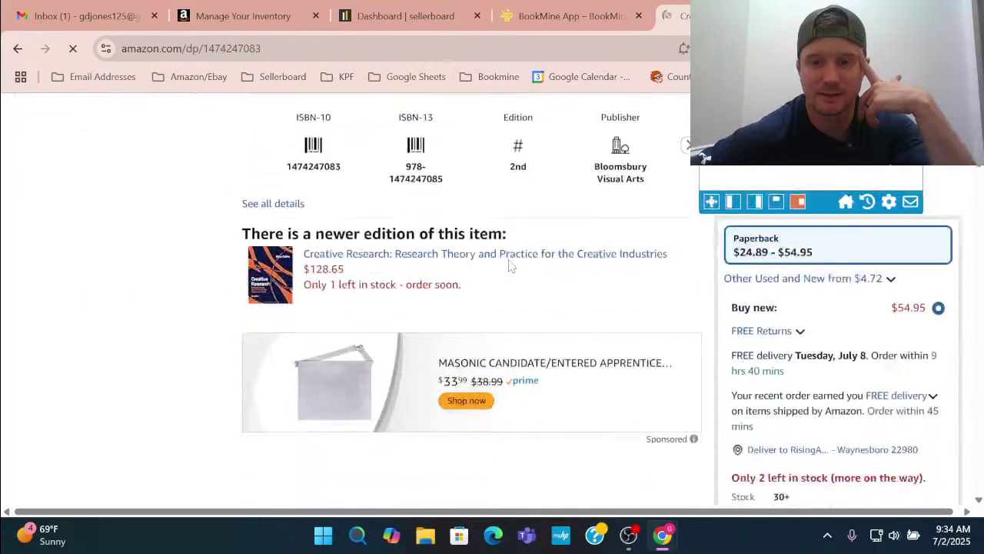
scroll(509, 265, down, 5)
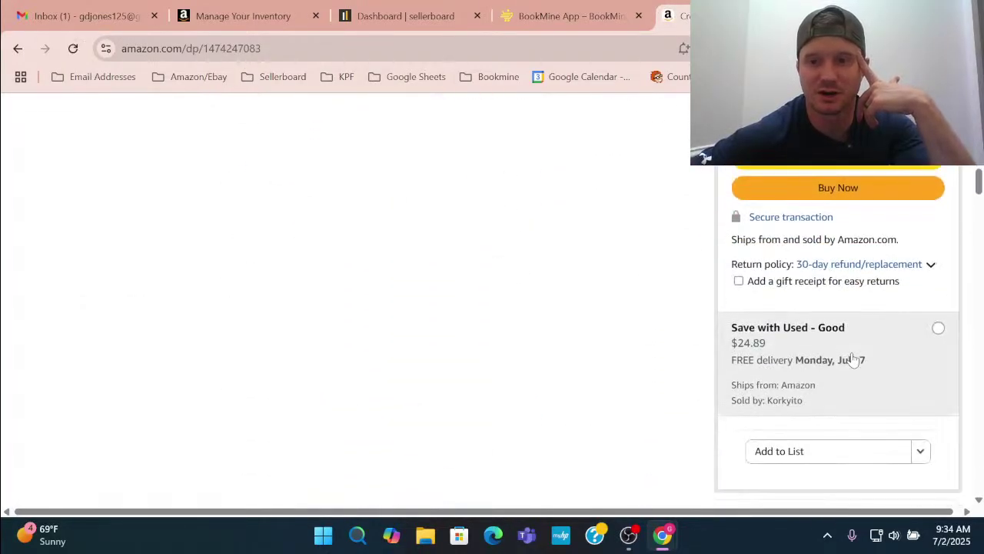
scroll(603, 304, up, 8)
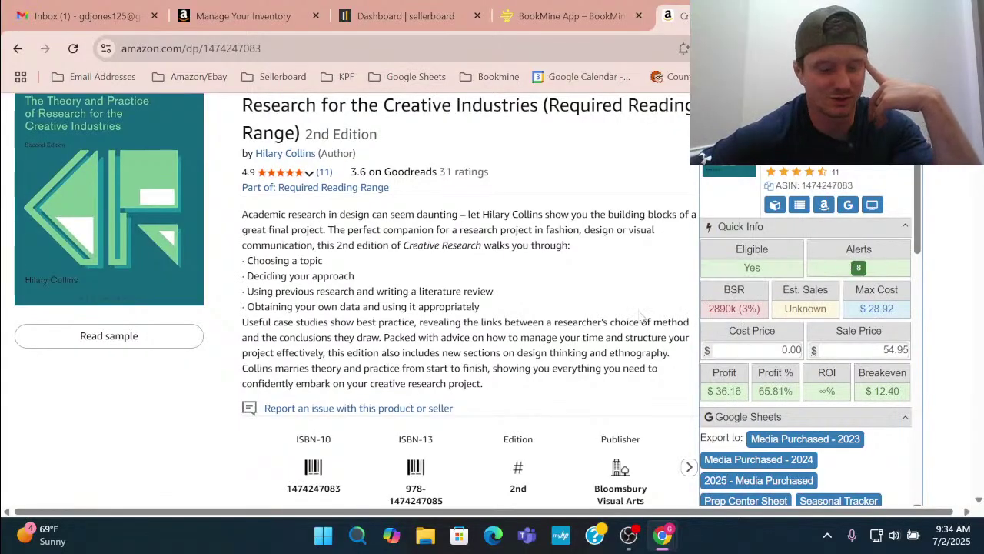
Set the Keepa range for Creative Research to one year and inspect its used prices and offer counts.
scroll(503, 308, down, 10)
scroll(503, 307, down, 5)
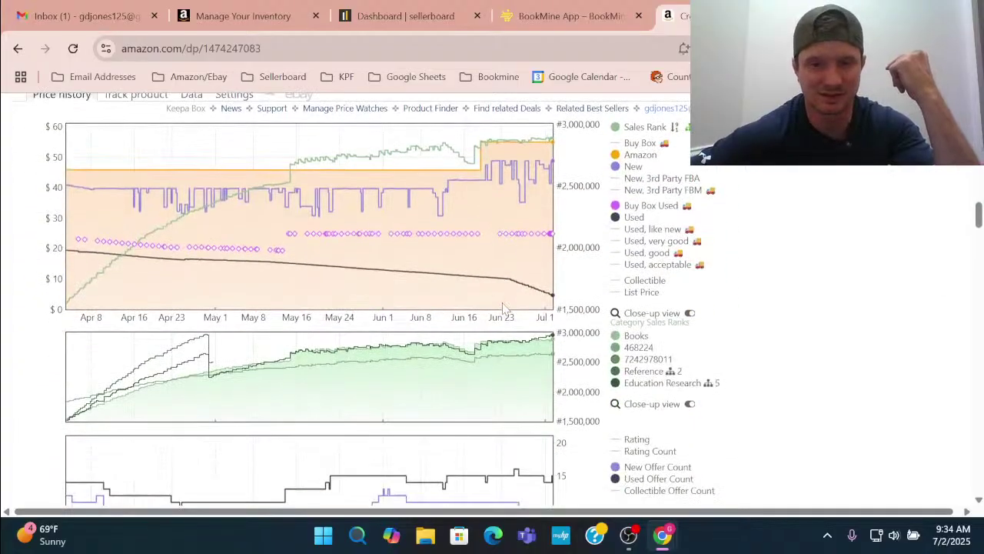
click(668, 415)
scroll(538, 323, up, 2)
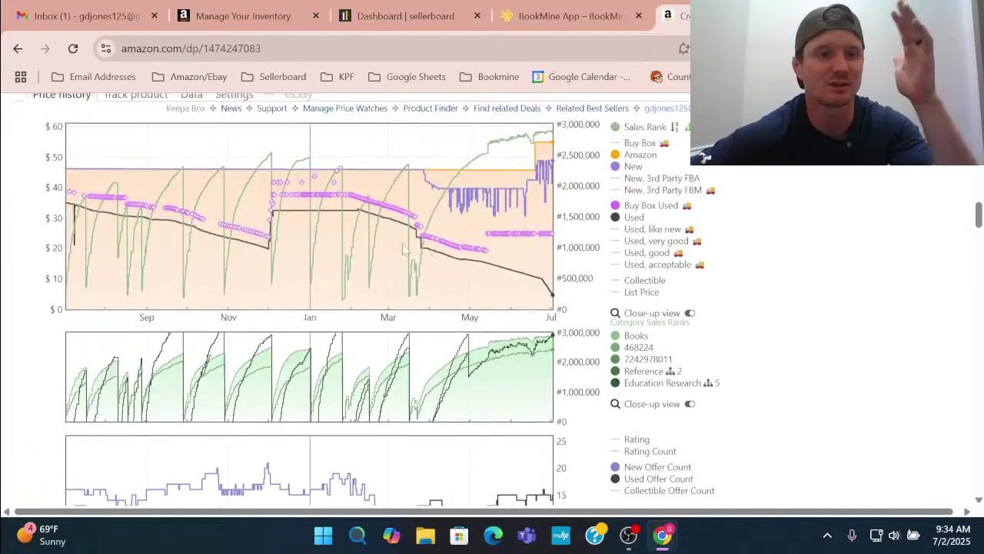
scroll(649, 481, down, 1)
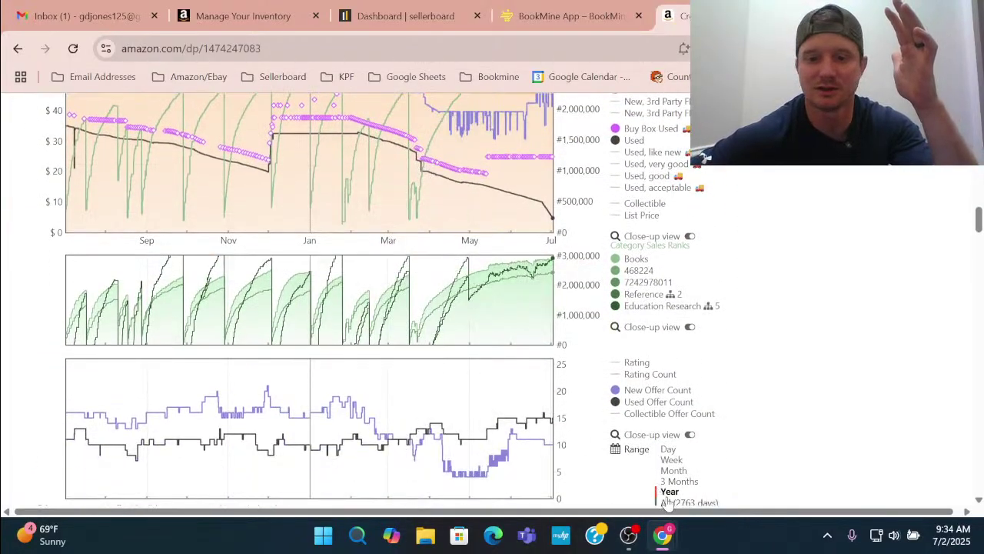
Switch the Keepa range for Creative Research to all data and inspect the used price history around 2021 and 2022.
click(668, 501)
scroll(486, 246, up, 1)
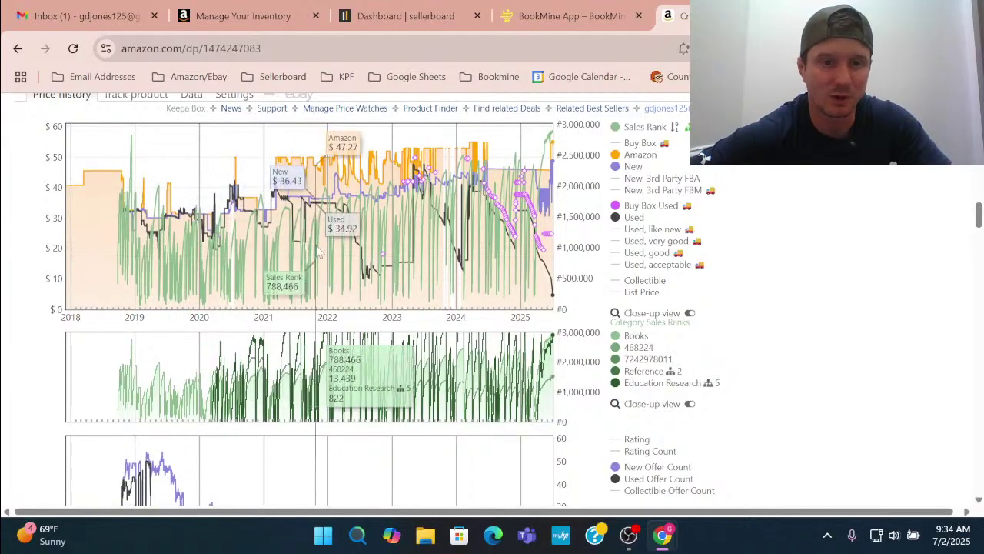
scroll(777, 311, up, 4)
scroll(554, 327, down, 4)
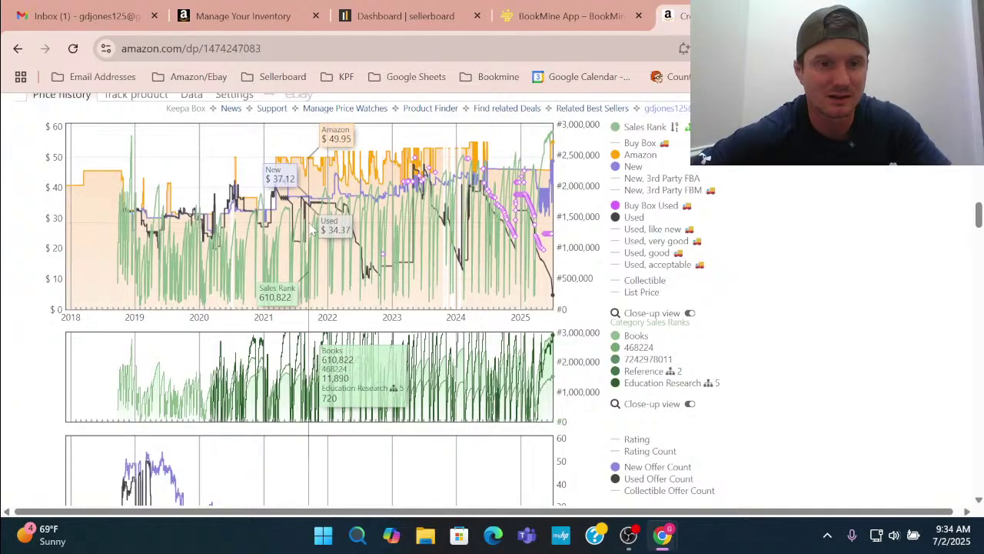
Review the new and used seller offers for Creative Research, close the offer list and return to the SellerAmp calculator.
scroll(732, 246, up, 2)
click(792, 168)
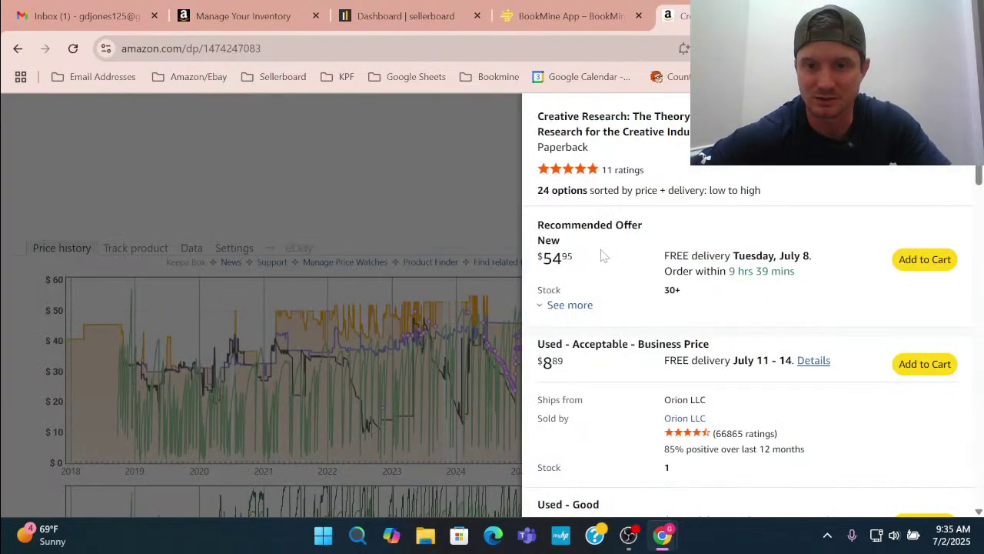
scroll(599, 254, down, 1)
scroll(618, 300, down, 1)
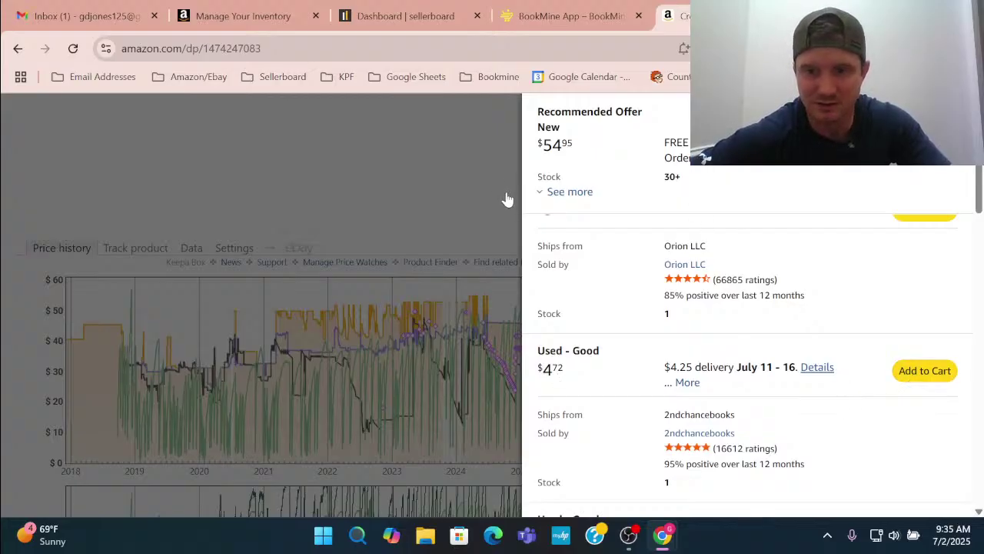
click(479, 247)
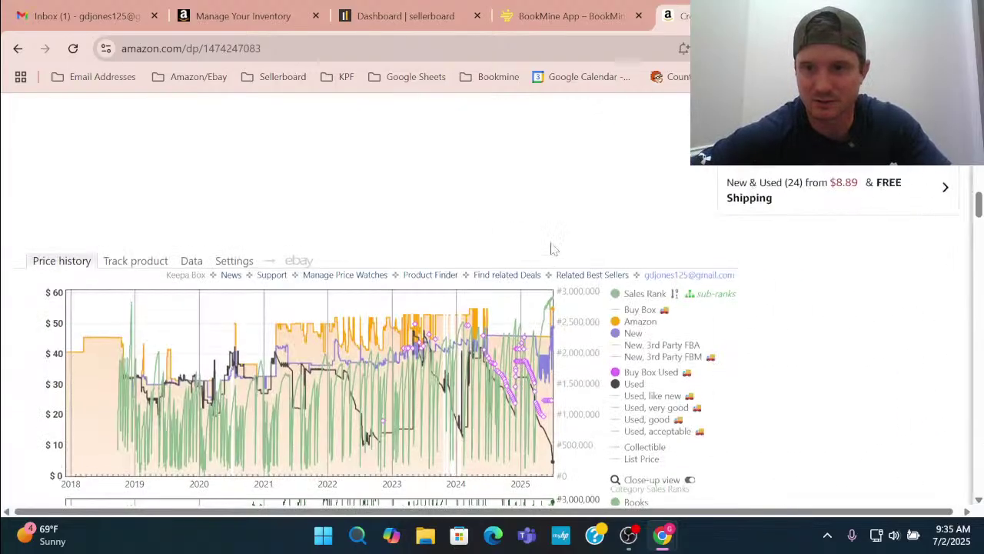
scroll(549, 248, down, 10)
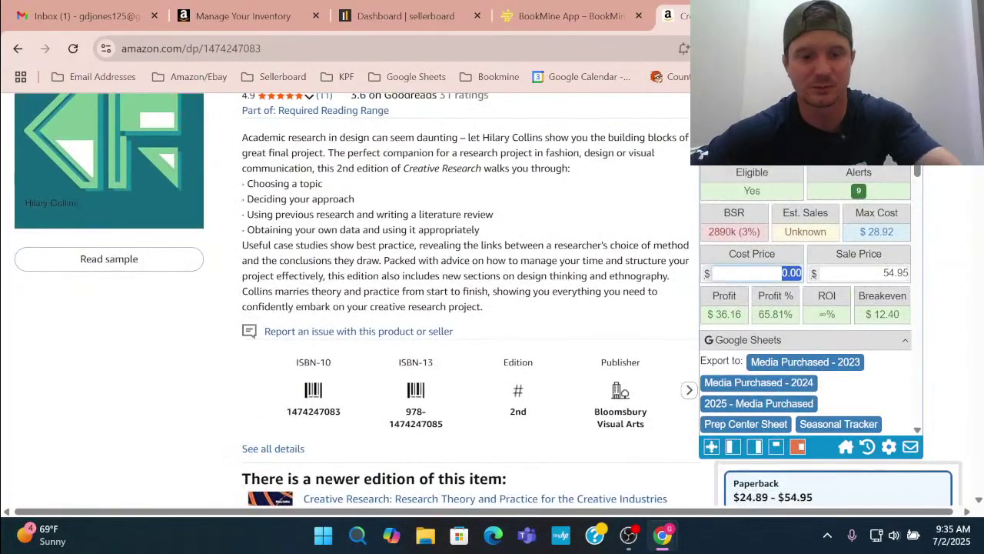
Set the SellerAmp cost price for Creative Research to 4.72+4.25 and review the profit and ROI.
text(4.72)
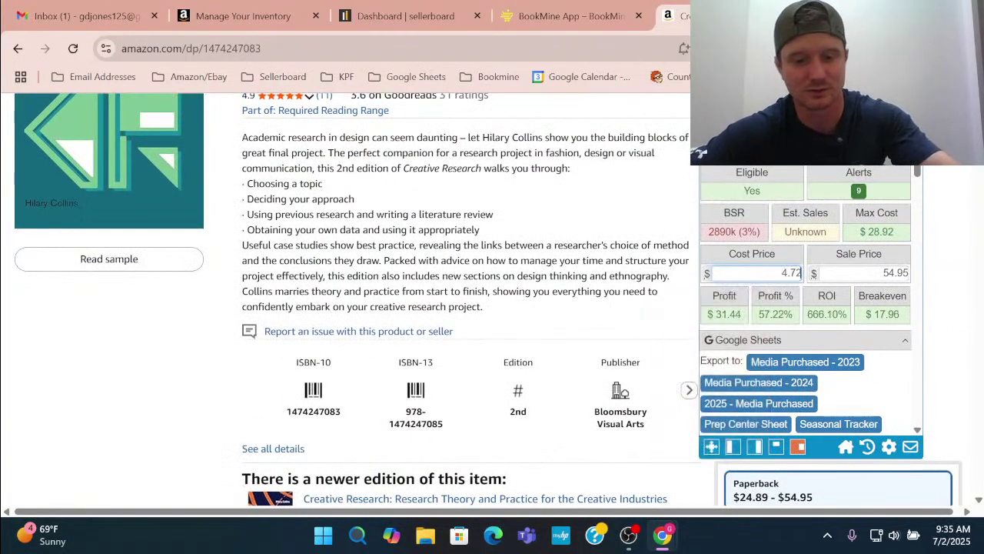
text(+4.25)
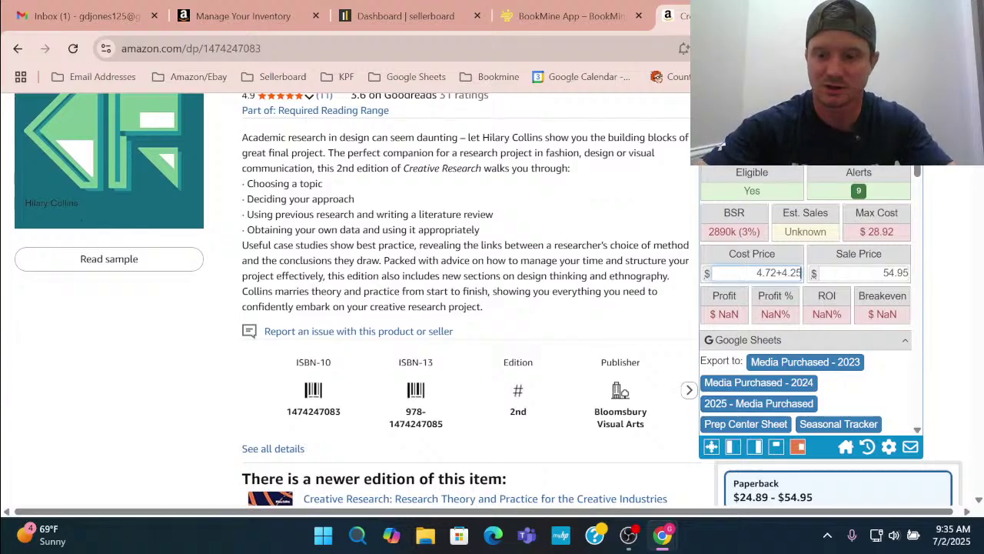
key(Return)
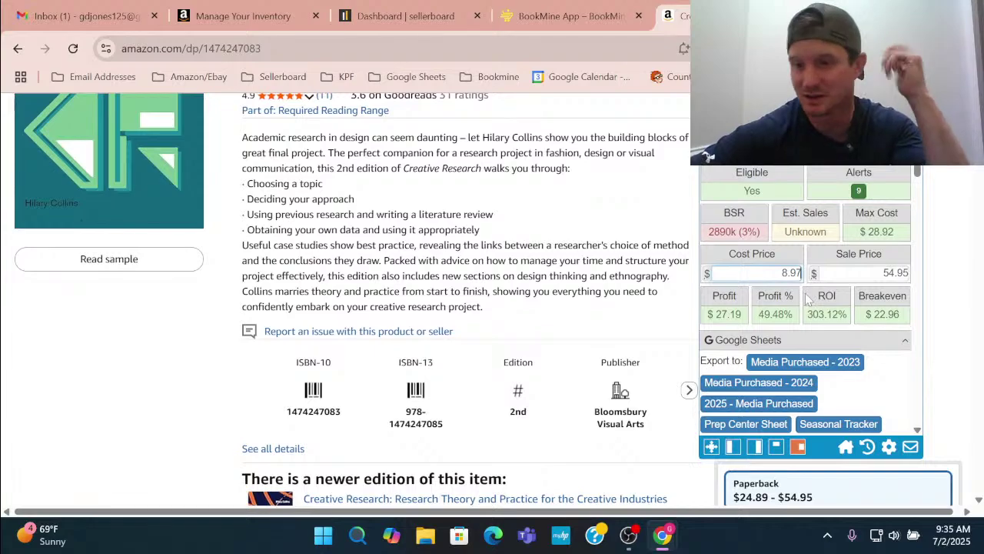
scroll(767, 295, down, 1)
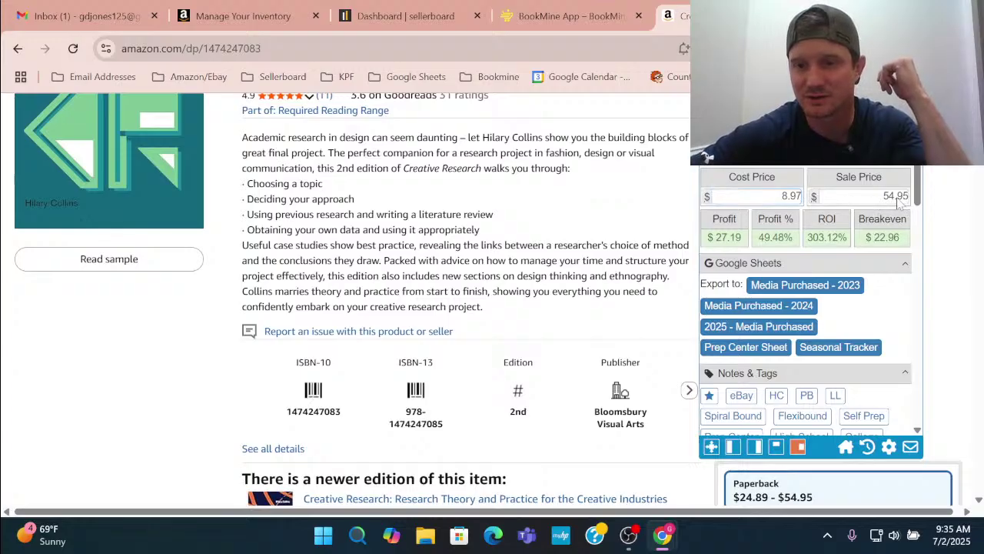
Check the used offer and Keepa price history for Creative Research, and set the SellerAmp sale price to 35.
scroll(782, 301, down, 3)
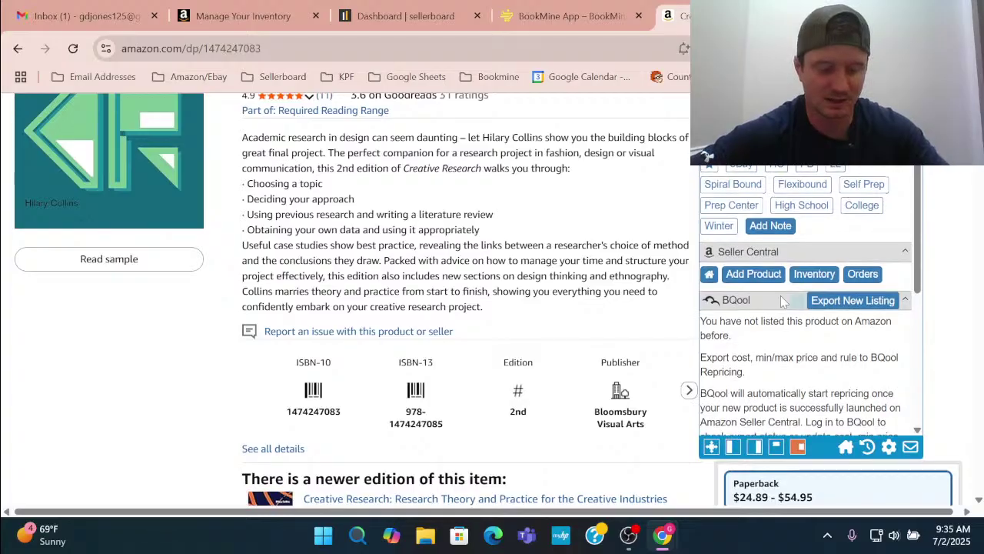
scroll(782, 301, down, 2)
scroll(686, 293, down, 4)
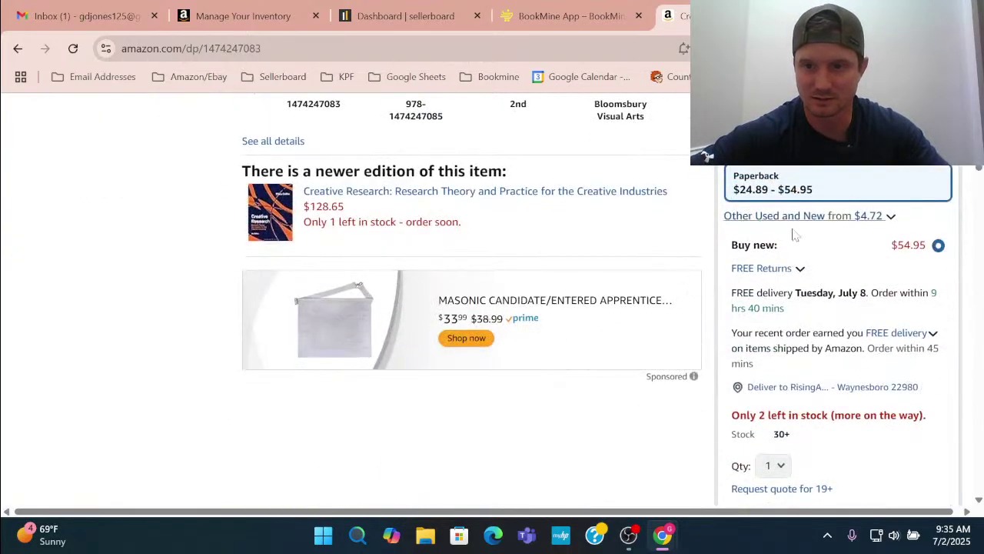
scroll(685, 277, down, 6)
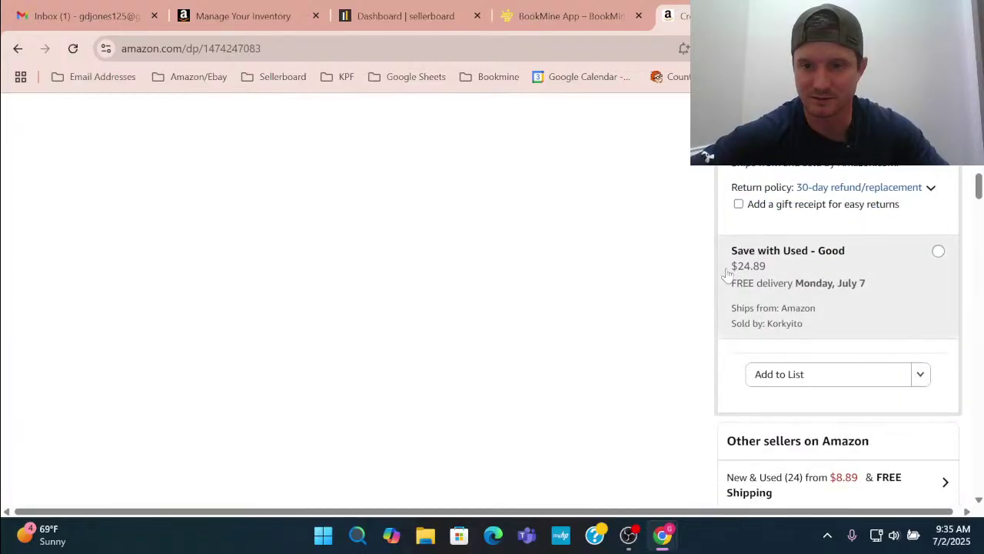
scroll(794, 275, down, 5)
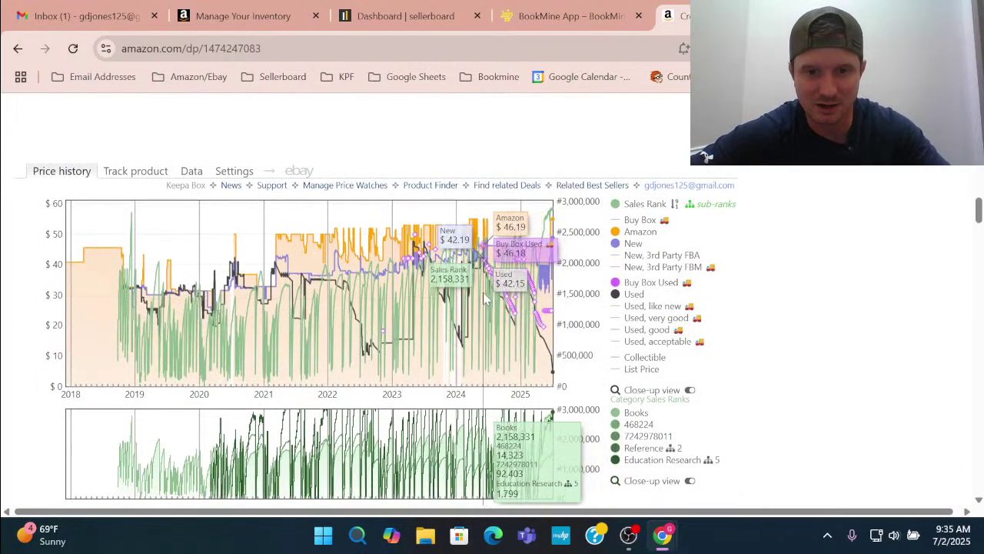
scroll(485, 300, up, 15)
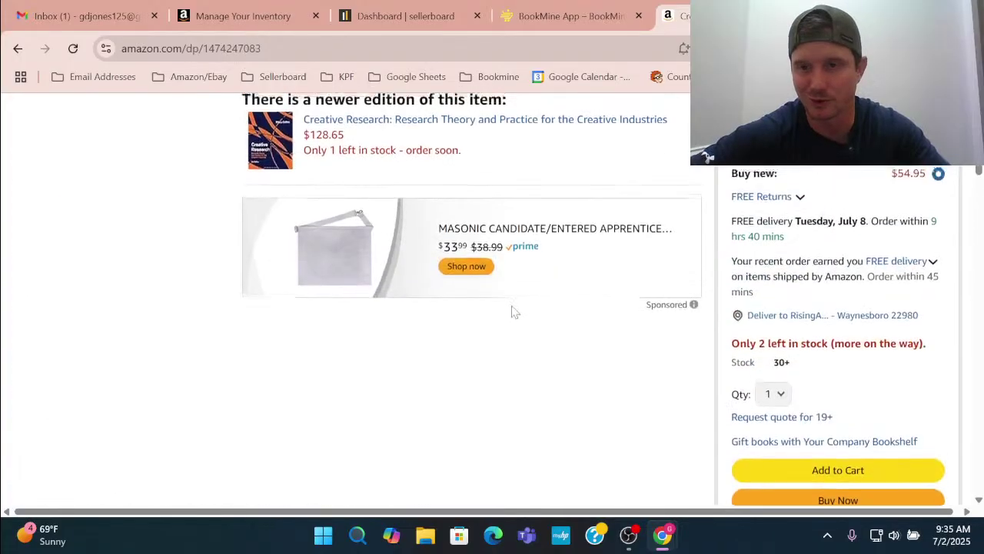
scroll(846, 204, up, 2)
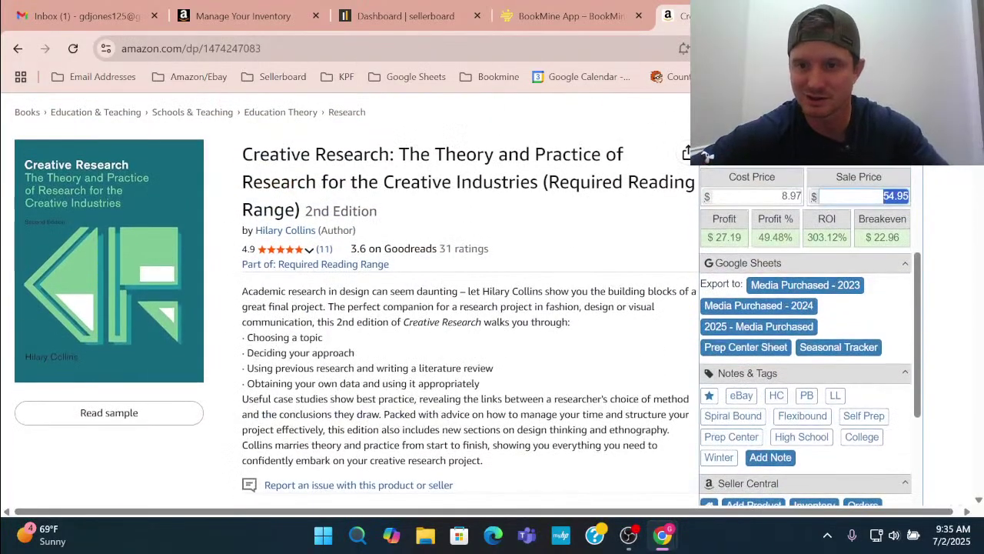
text(5)
scroll(803, 365, up, 4)
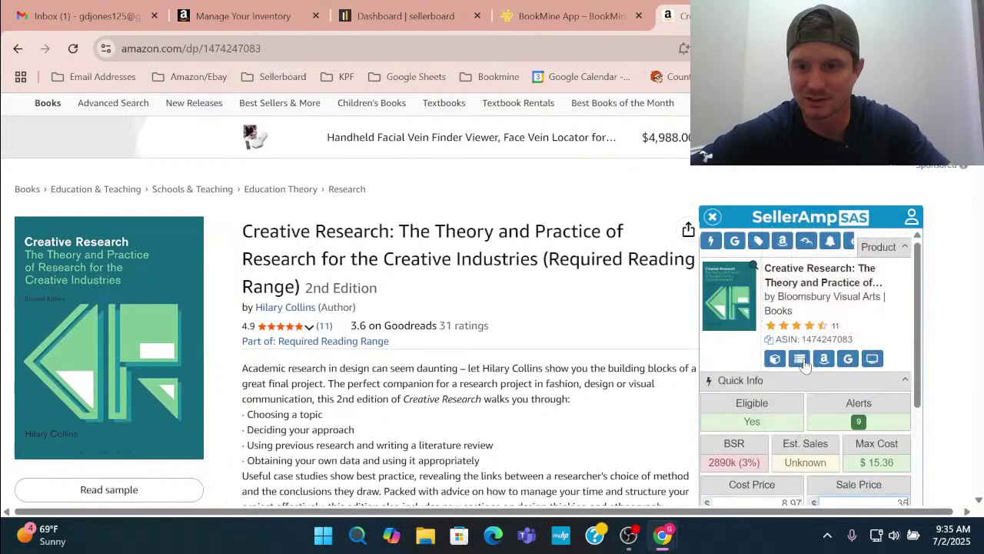
Open the new and used seller offers for Creative Research, close them and review the profit calculation again.
scroll(766, 346, down, 3)
scroll(572, 313, down, 15)
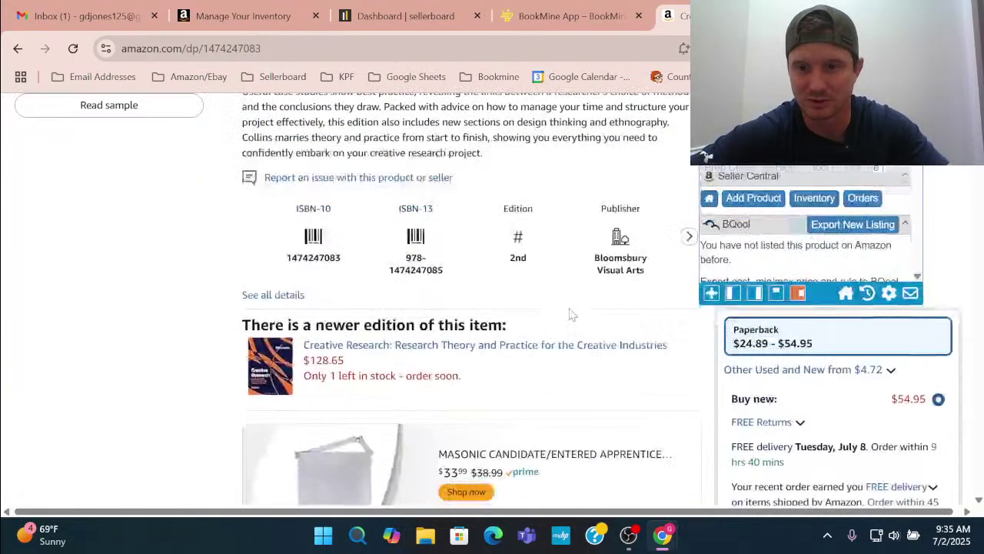
click(846, 332)
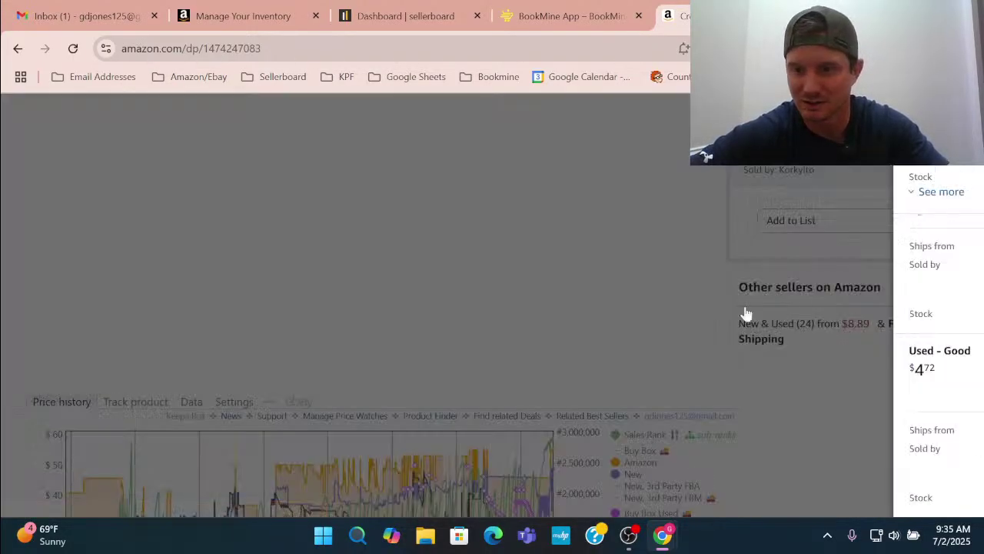
click(469, 281)
scroll(655, 303, up, 15)
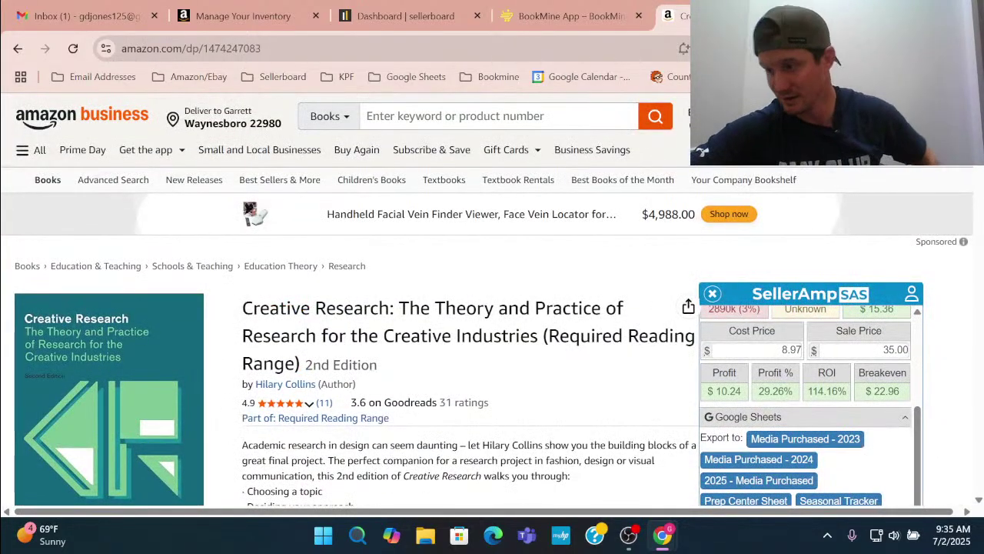
Switch back to BookMine and go to the next page of mined books.
click(573, 15)
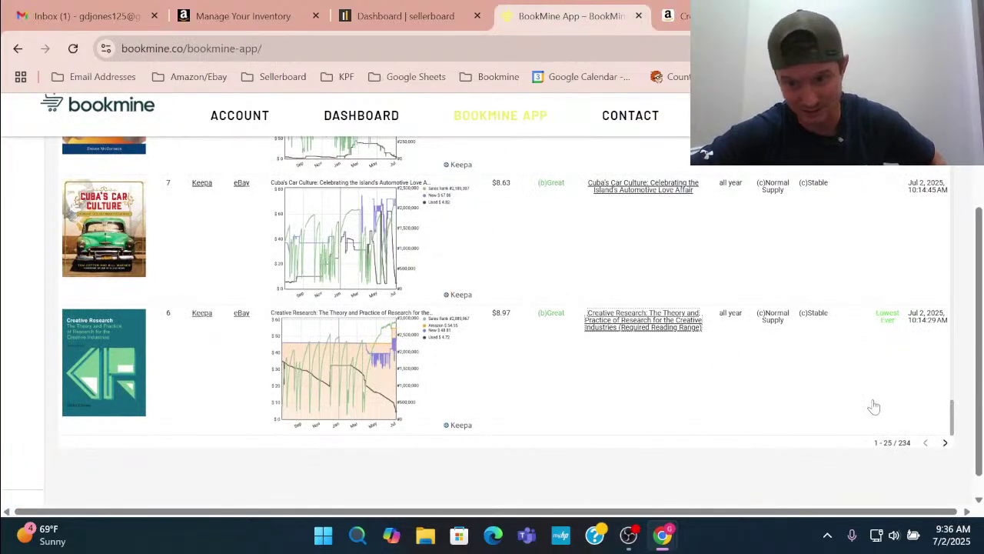
click(945, 444)
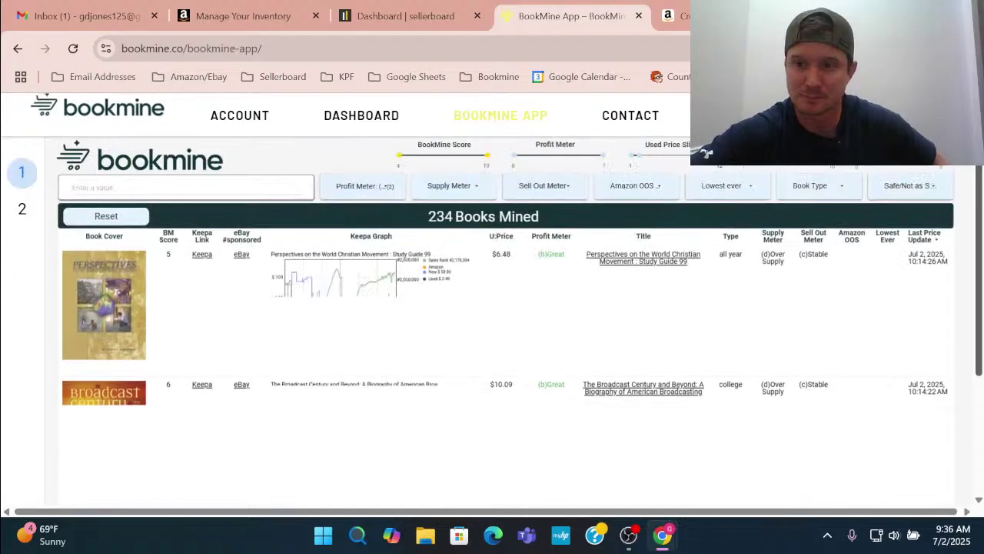
scroll(541, 256, down, 1)
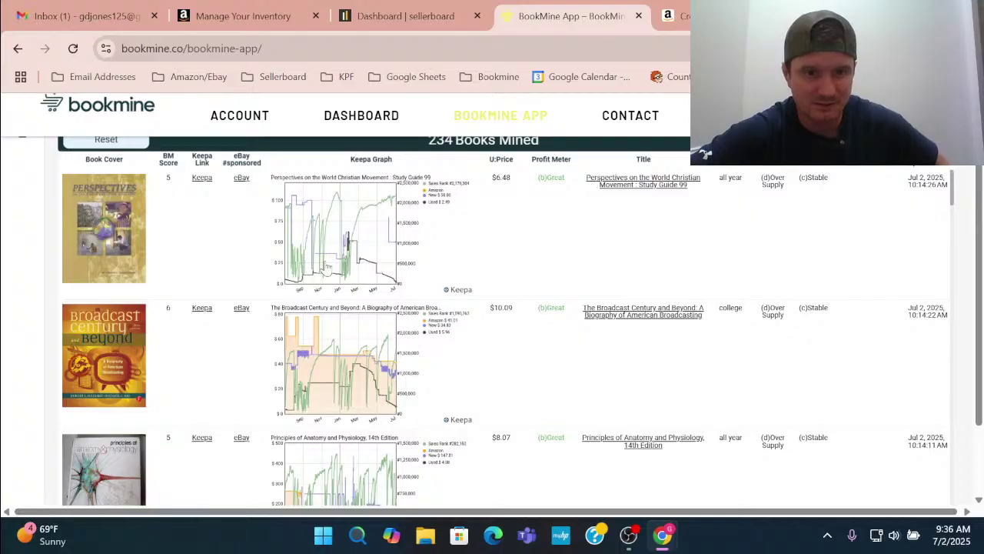
Open the Amazon page for Perspectives on the World Christian Movement: Study Guide 99 and check its used offer prices.
click(585, 188)
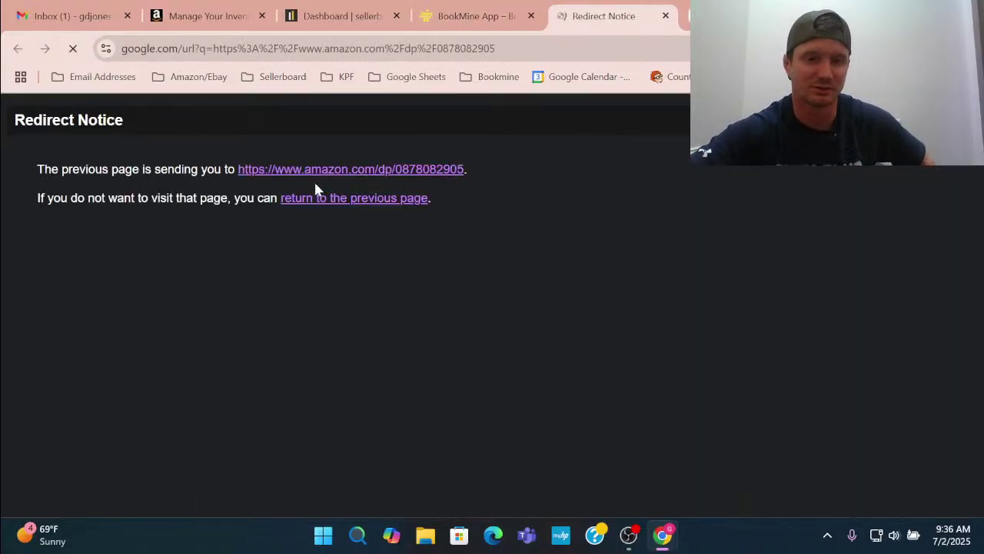
click(334, 172)
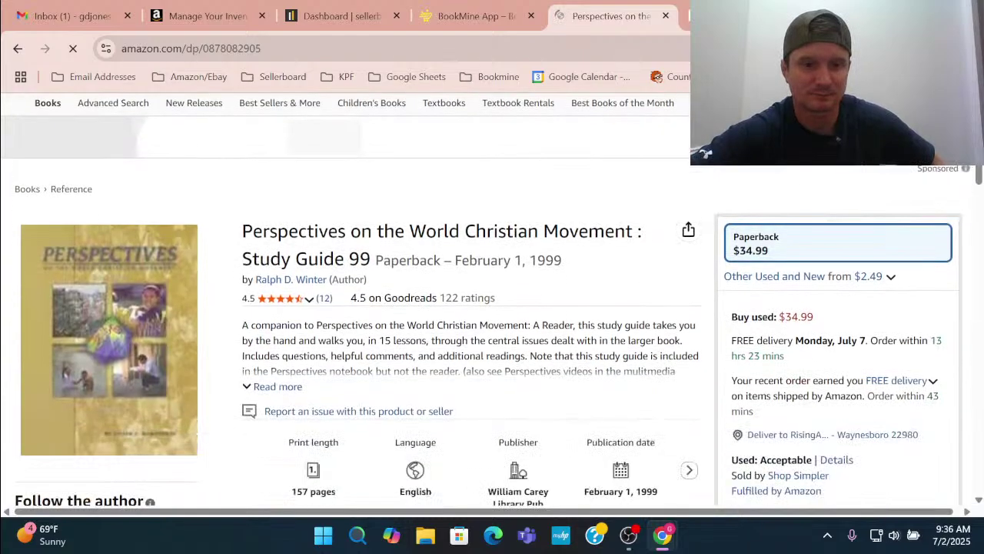
scroll(492, 307, down, 1)
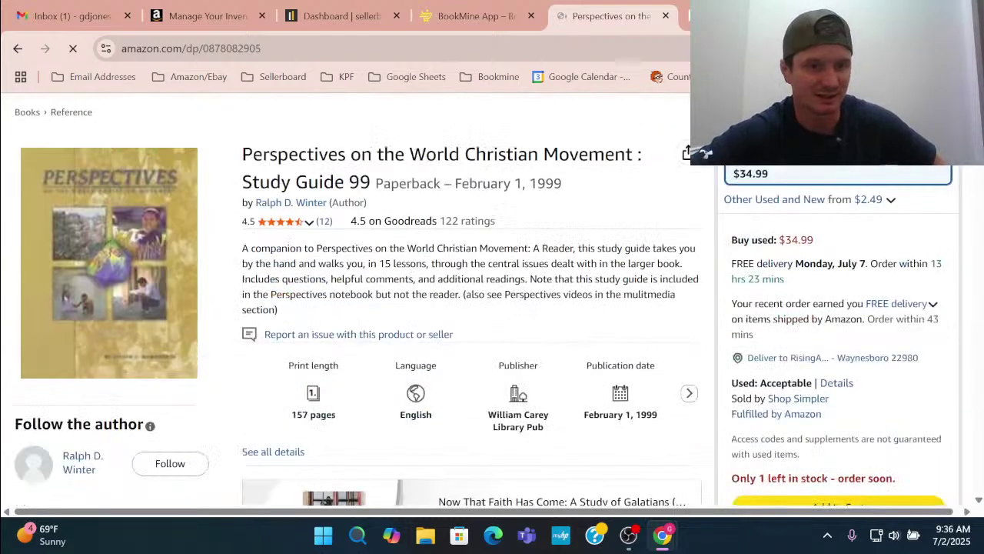
scroll(561, 300, down, 5)
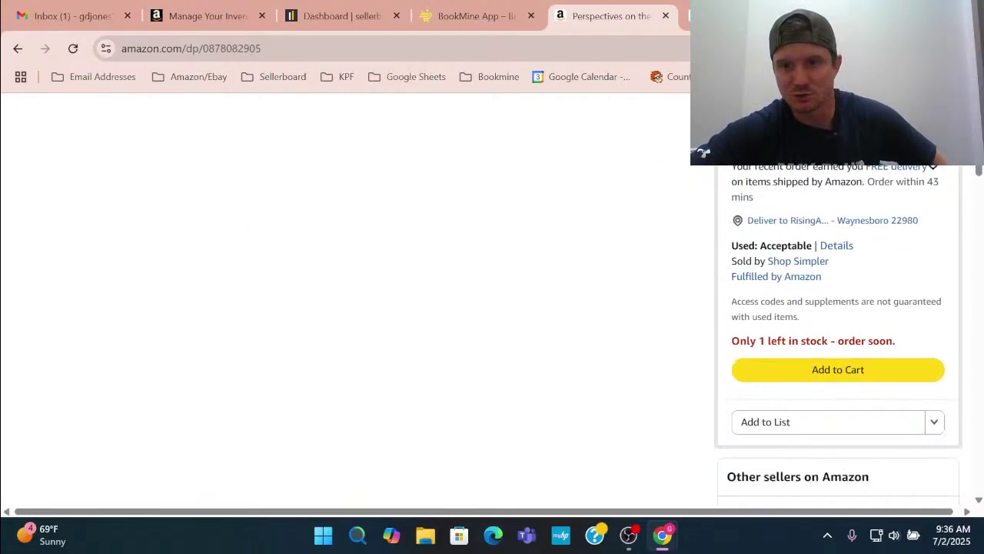
scroll(620, 176, down, 3)
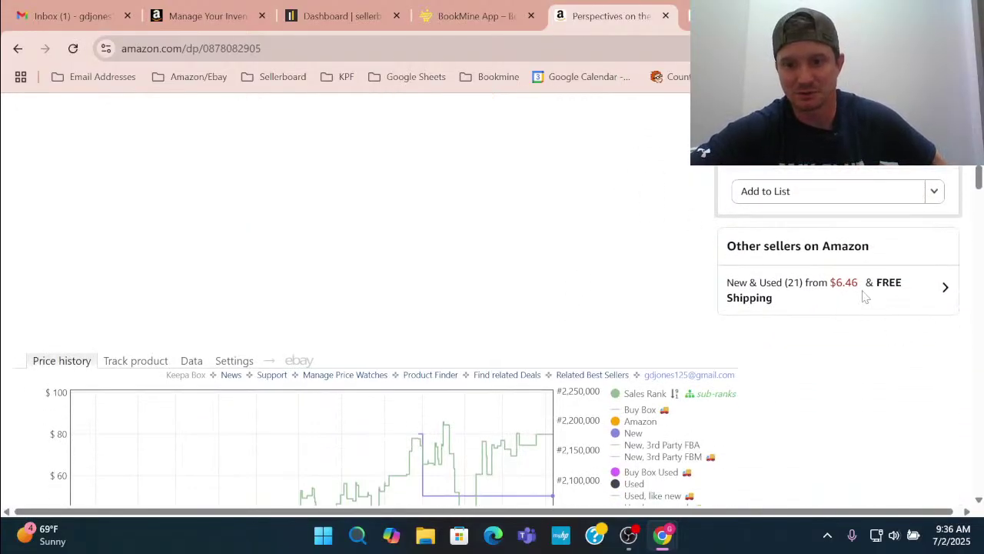
Set the Keepa range for the Perspectives study guide to one year and inspect its used prices and offer counts.
scroll(690, 307, down, 5)
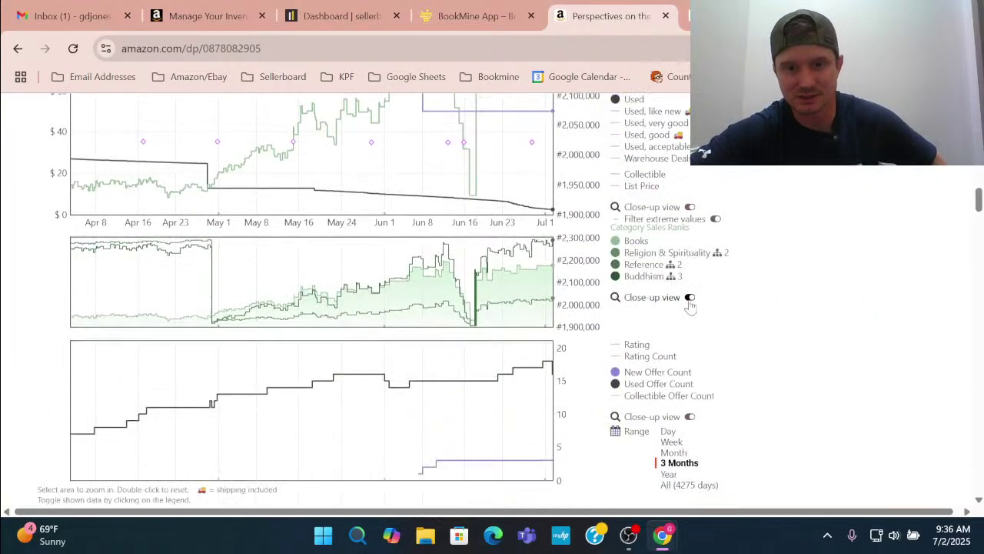
click(668, 475)
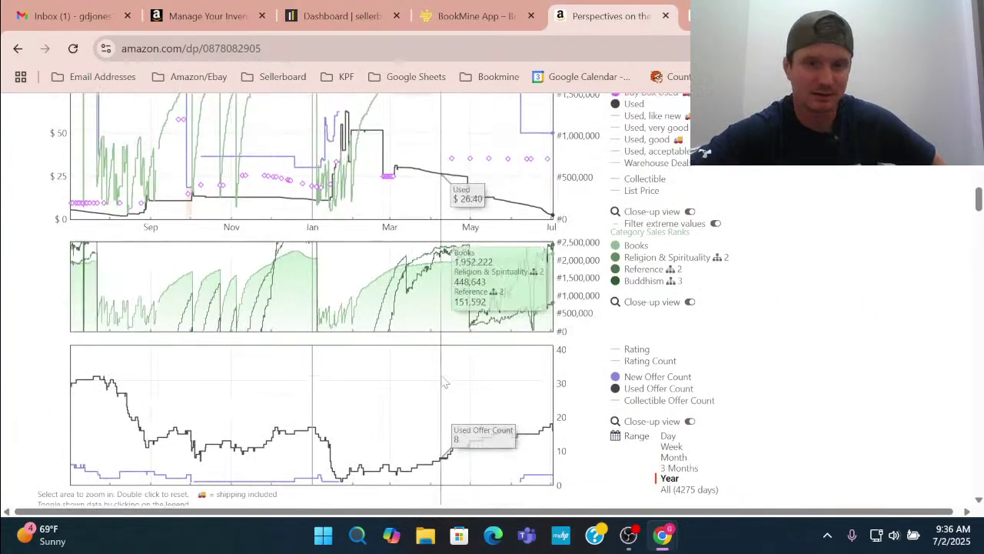
scroll(339, 339, up, 2)
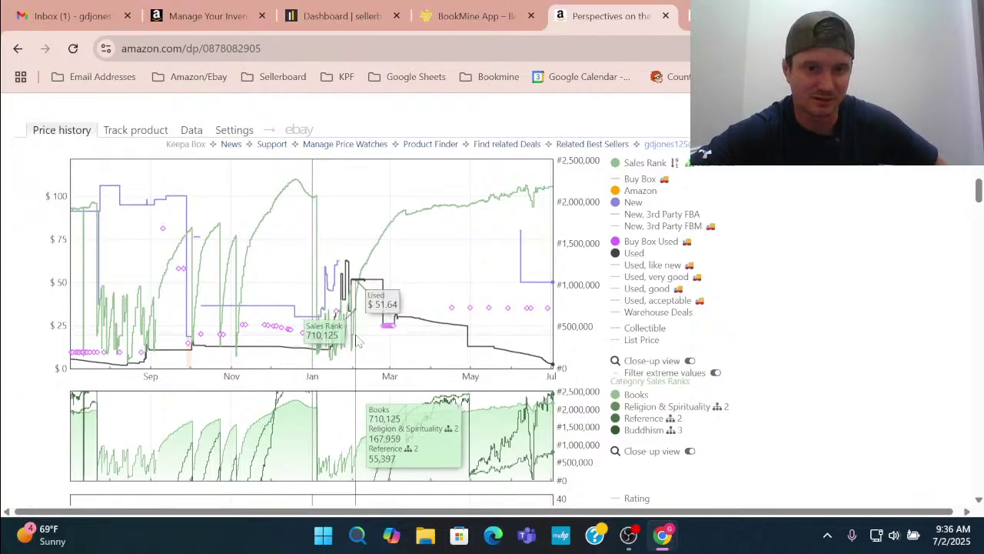
Show all Keepa data for the Perspectives study guide and zoom the charts in on about January 2023 to July 2025.
scroll(772, 449, down, 3)
click(687, 413)
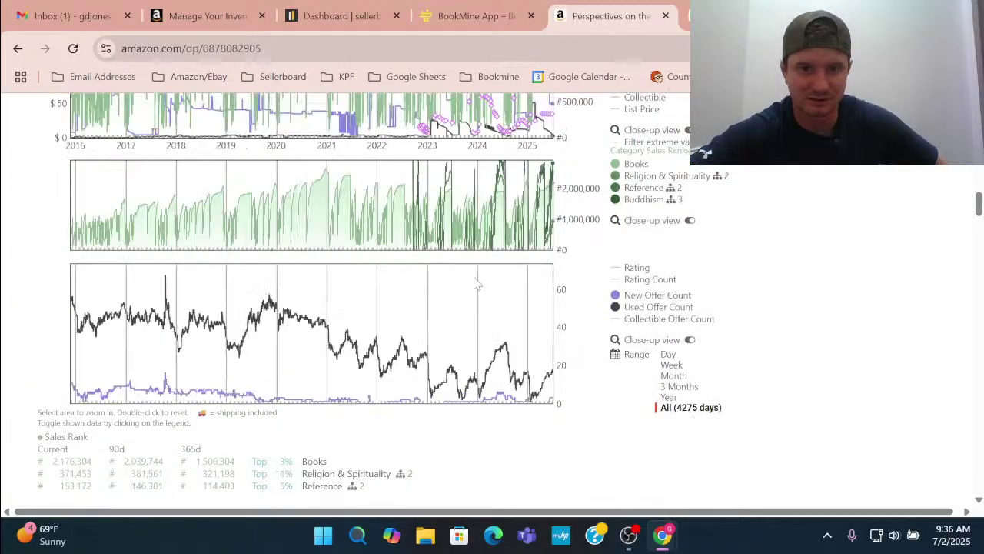
scroll(462, 277, up, 3)
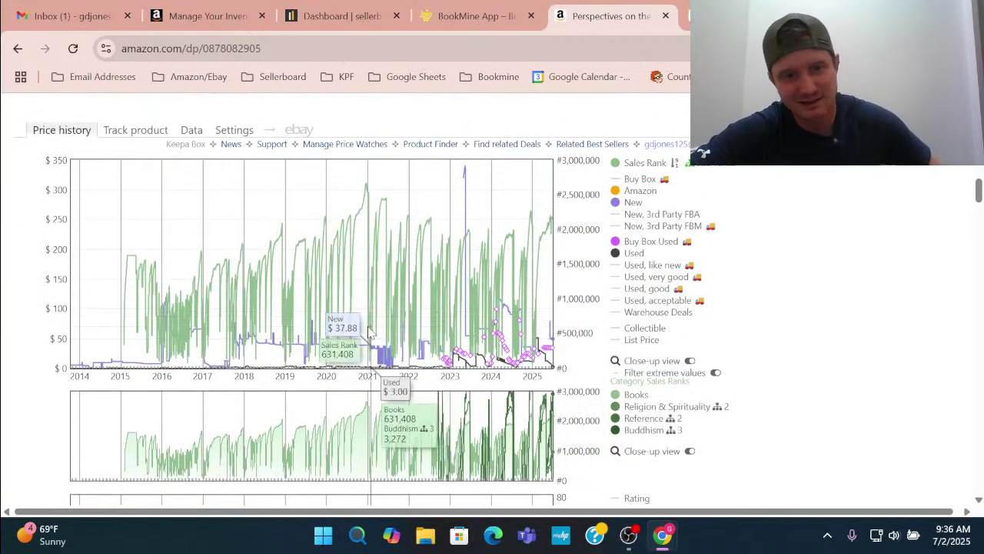
scroll(446, 311, down, 1)
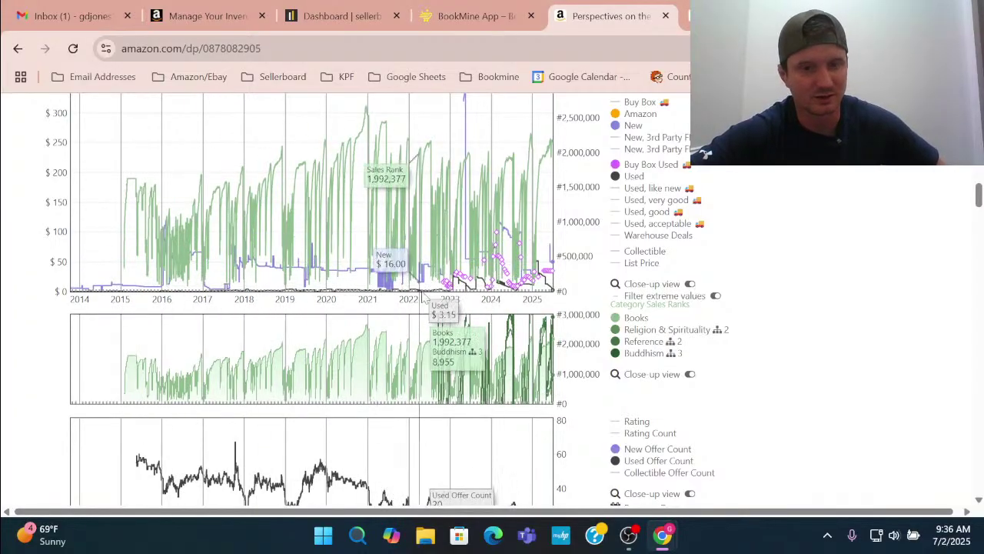
scroll(437, 220, down, 1)
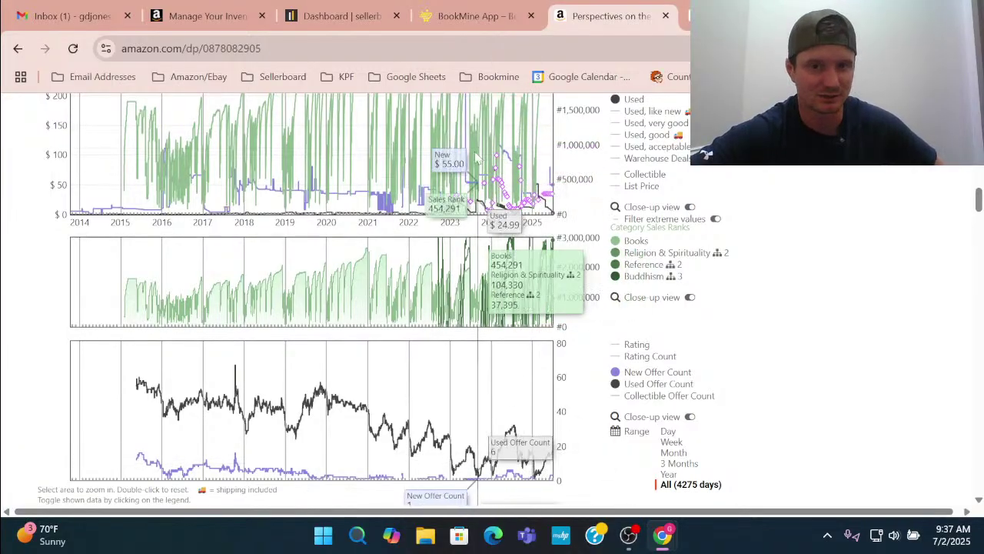
drag(452, 192, 584, 192)
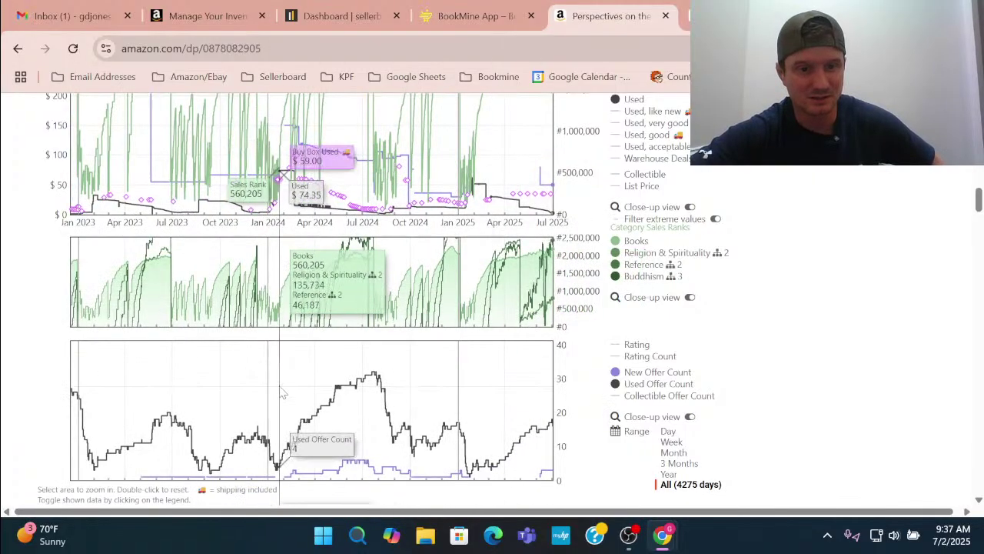
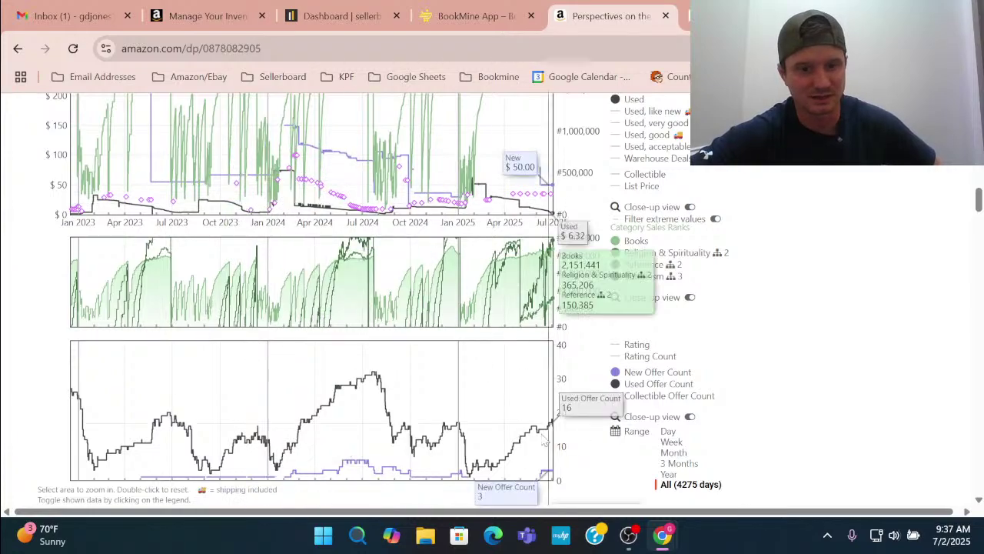
Return the Perspectives study guide's Keepa range to one year and inspect used price and sales rank around January.
click(669, 474)
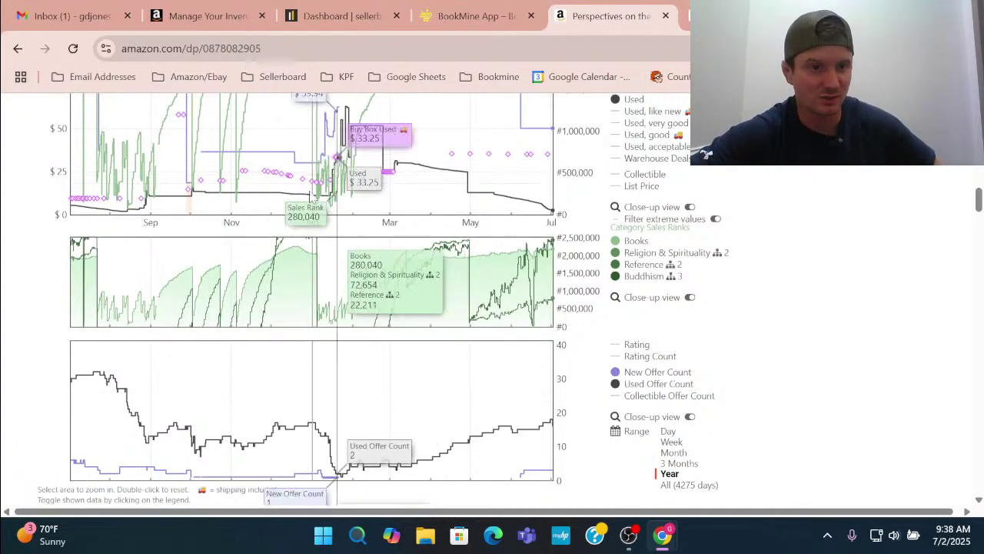
scroll(237, 179, up, 1)
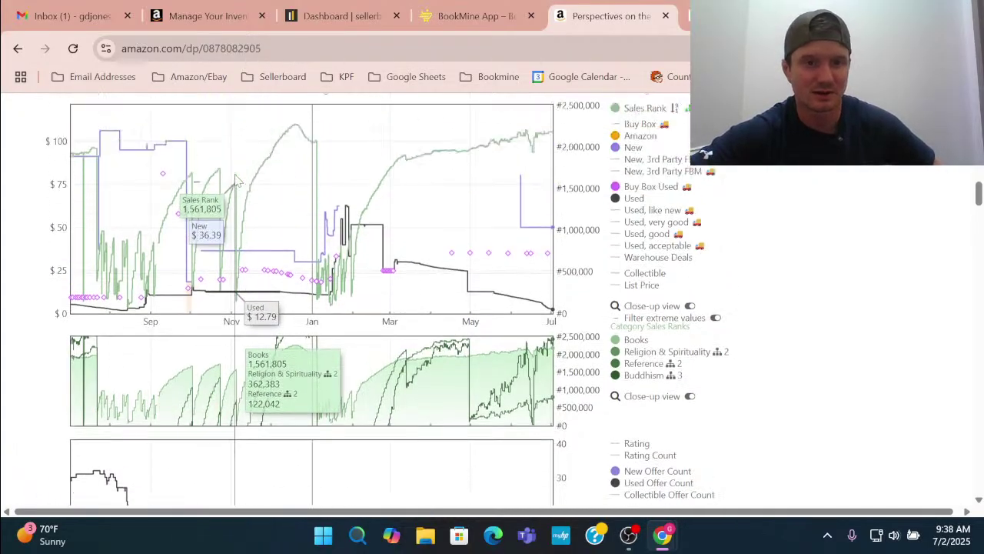
scroll(238, 179, up, 1)
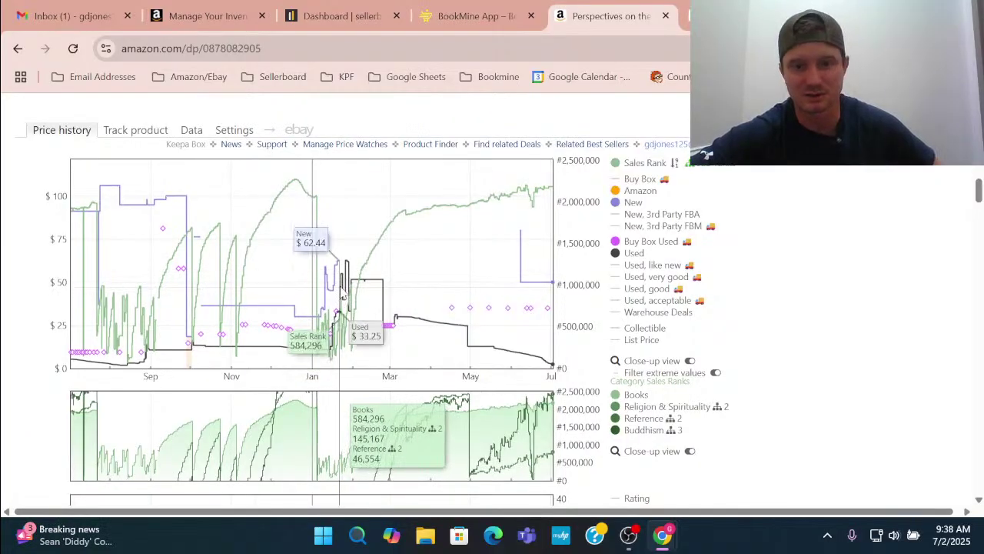
Check the other sellers' offers for the Perspectives study guide and add the $6.46 Used - Very Good copy to the cart.
scroll(766, 341, up, 4)
click(845, 370)
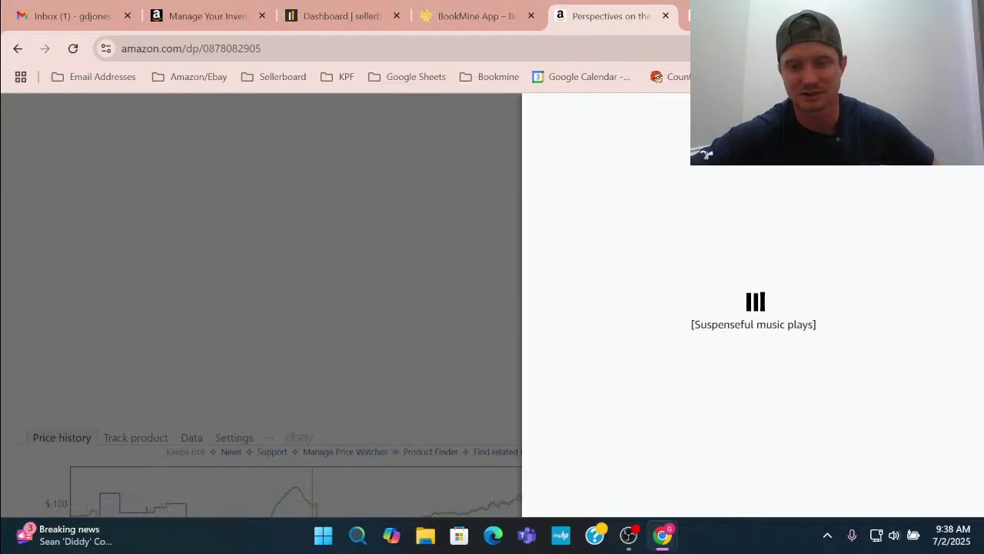
scroll(585, 296, down, 1)
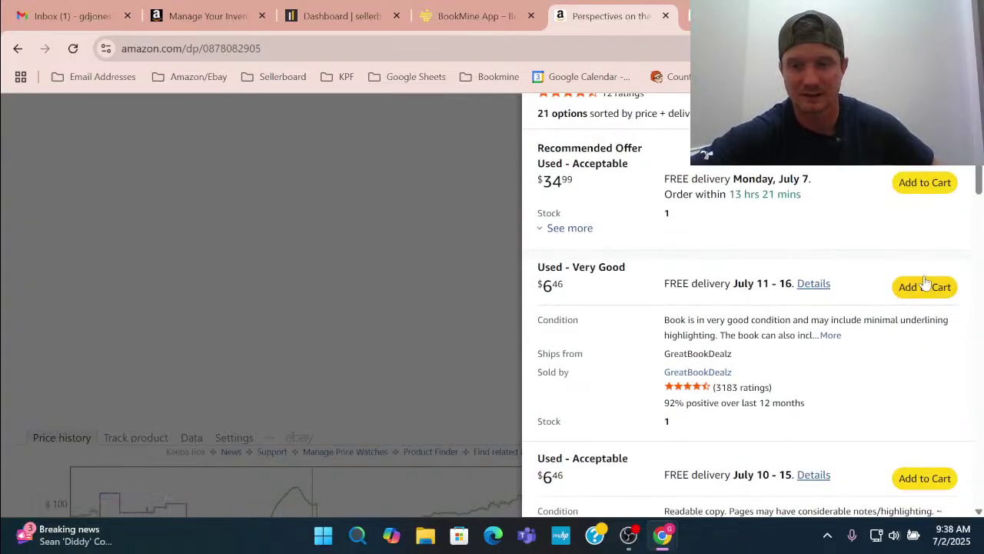
click(360, 266)
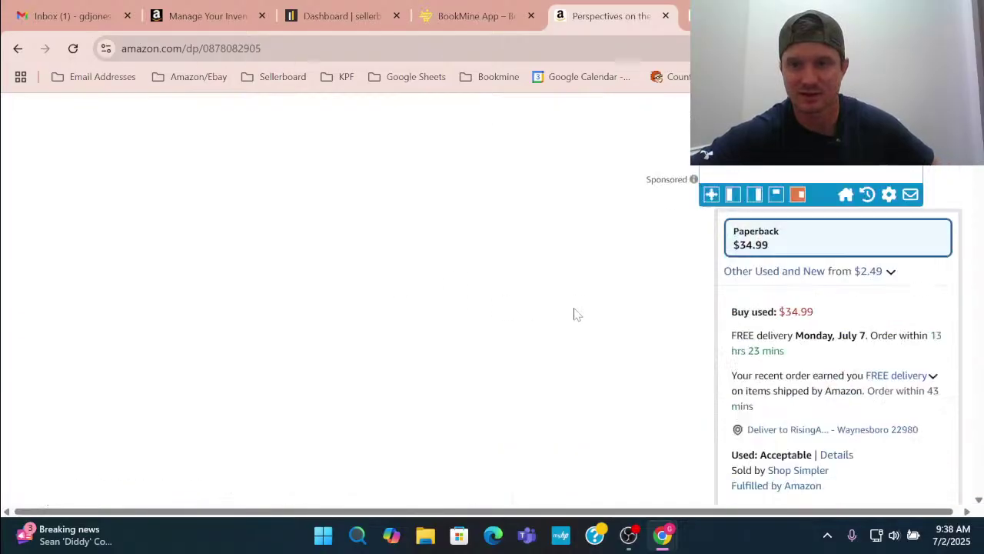
Calculate the study guide's profit in SellerAmp with a cost price of 6.46 and a sale price of 30.
key(BackSpace)
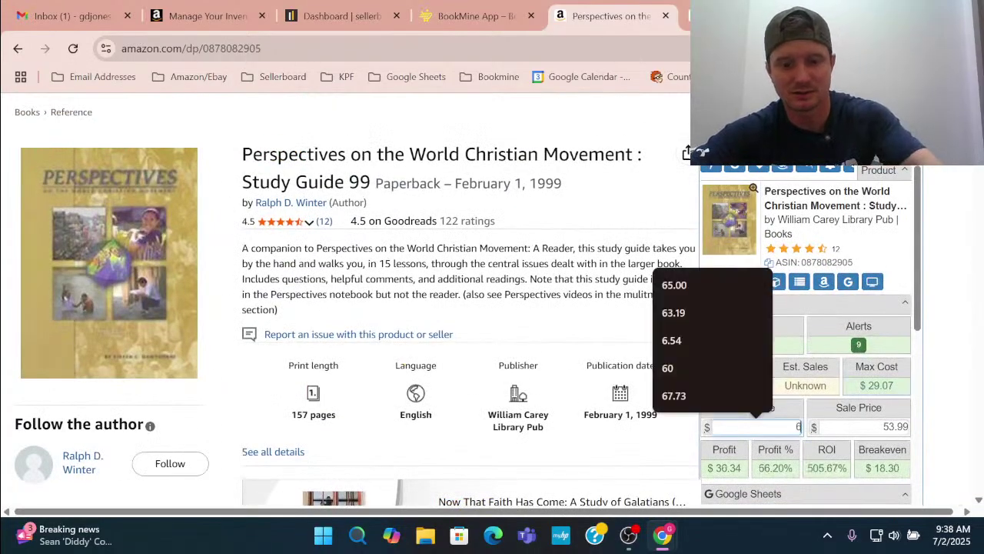
text(6.46)
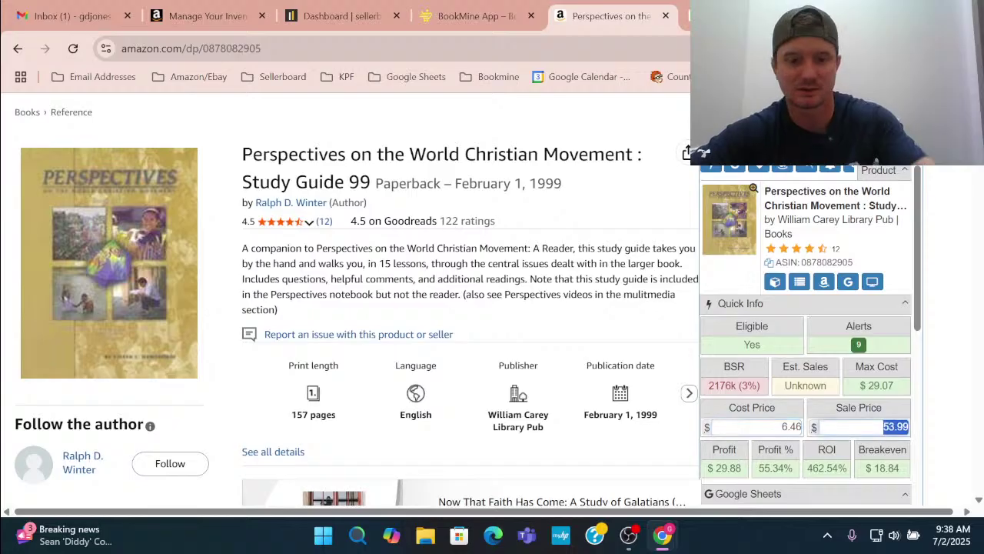
text(30)
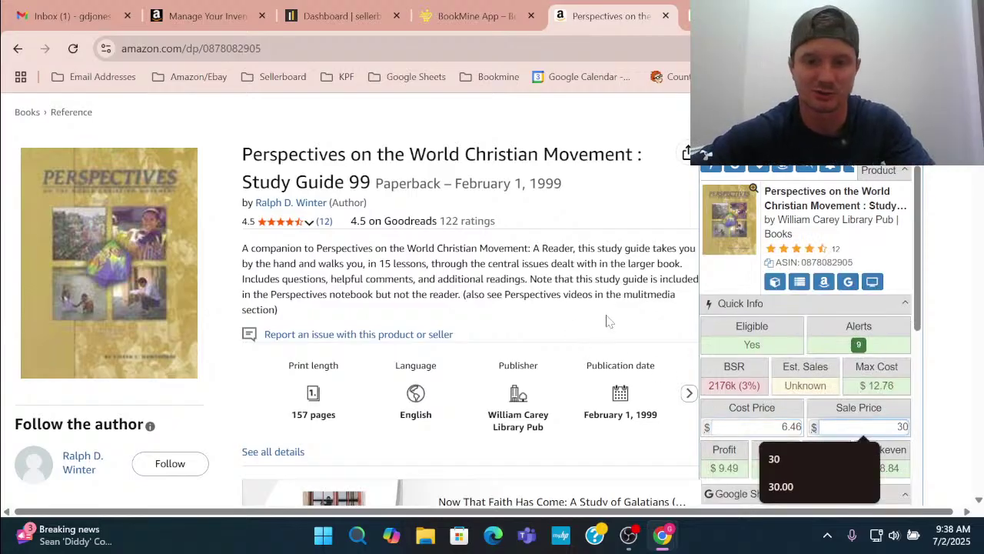
Review the study guide's other seller offers again, then close its Amazon page and return to the BookMine list.
scroll(608, 322, down, 3)
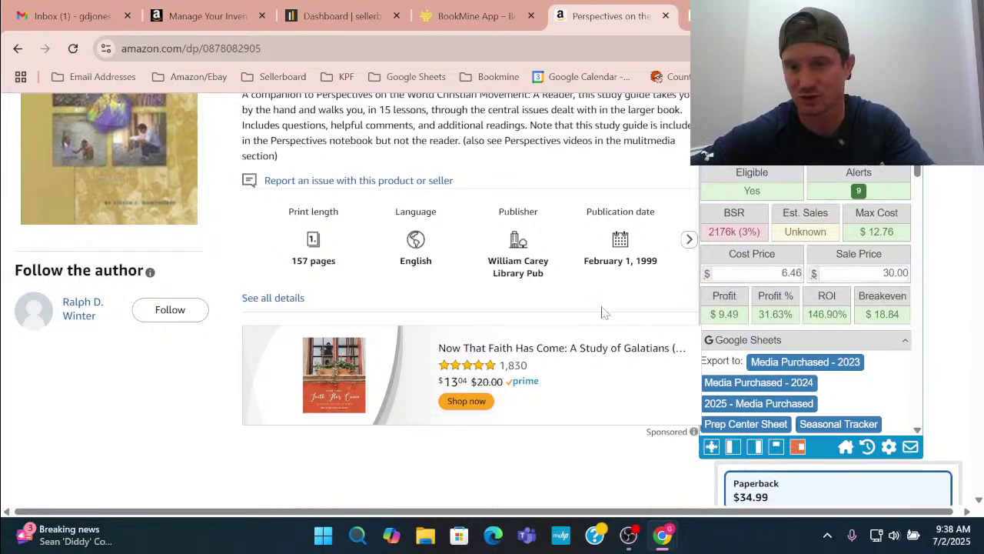
scroll(613, 322, down, 1)
scroll(613, 321, up, 5)
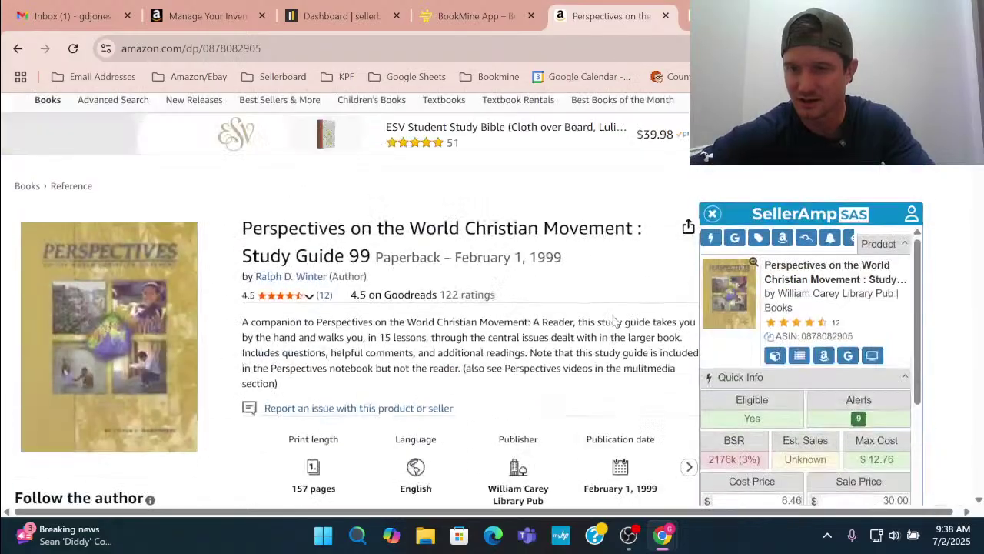
scroll(614, 321, down, 10)
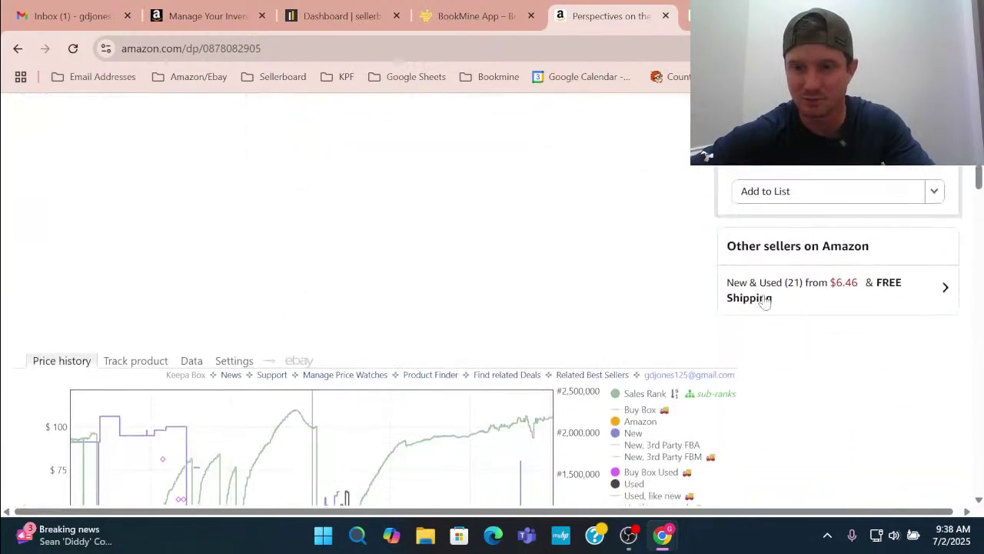
click(760, 296)
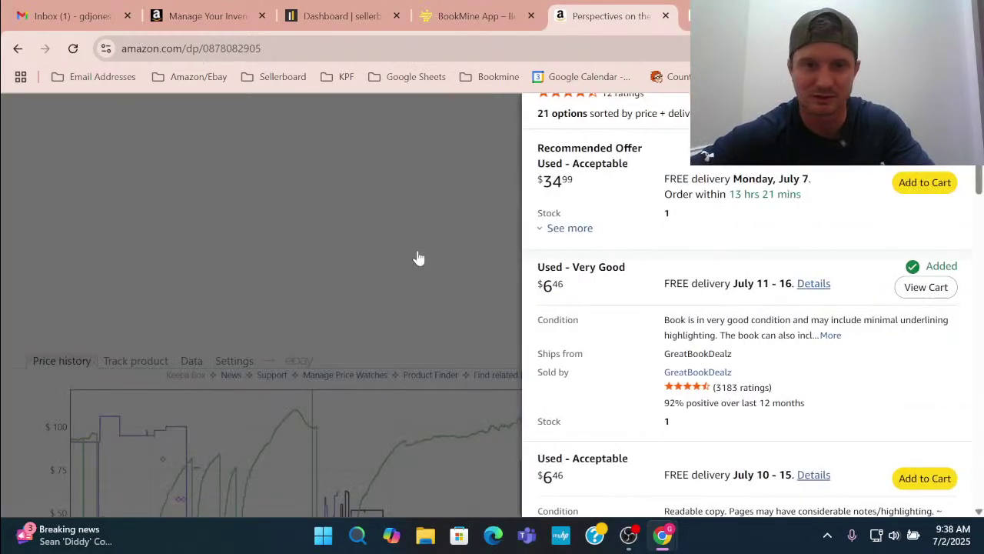
click(419, 258)
click(666, 16)
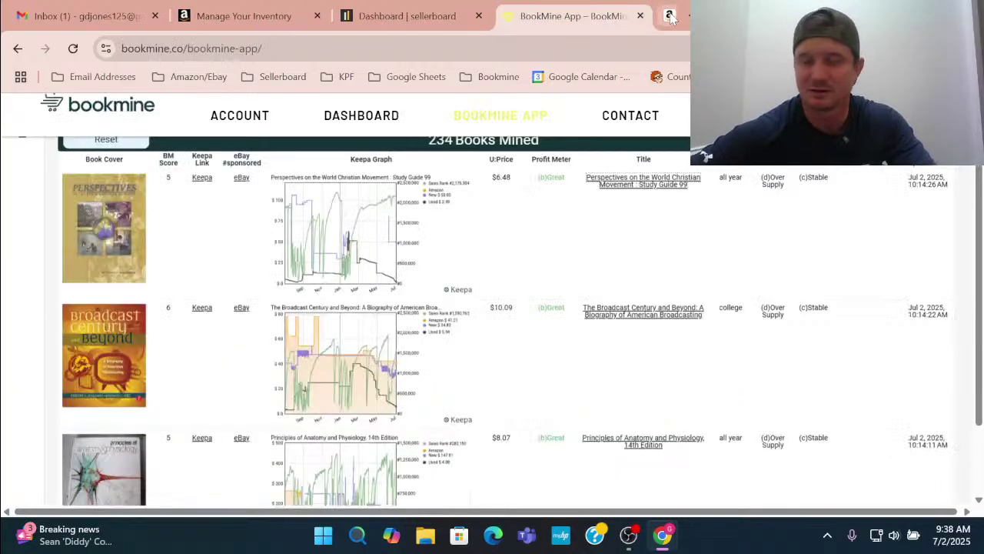
Look through the mined books in BookMine and open the Amazon page for College Ethics: A Reader on Moral Issues That Affect You.
scroll(311, 248, down, 2)
scroll(241, 271, down, 1)
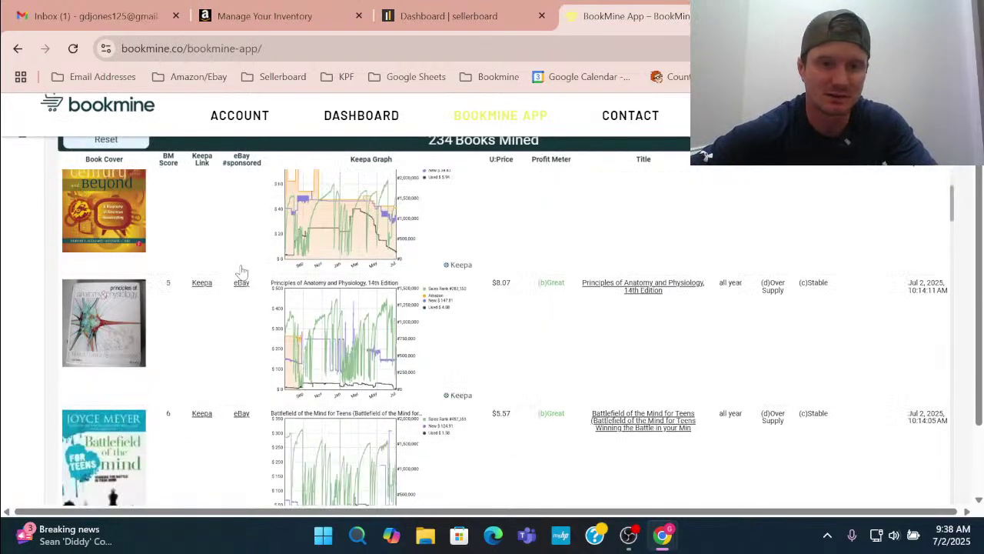
scroll(242, 271, down, 2)
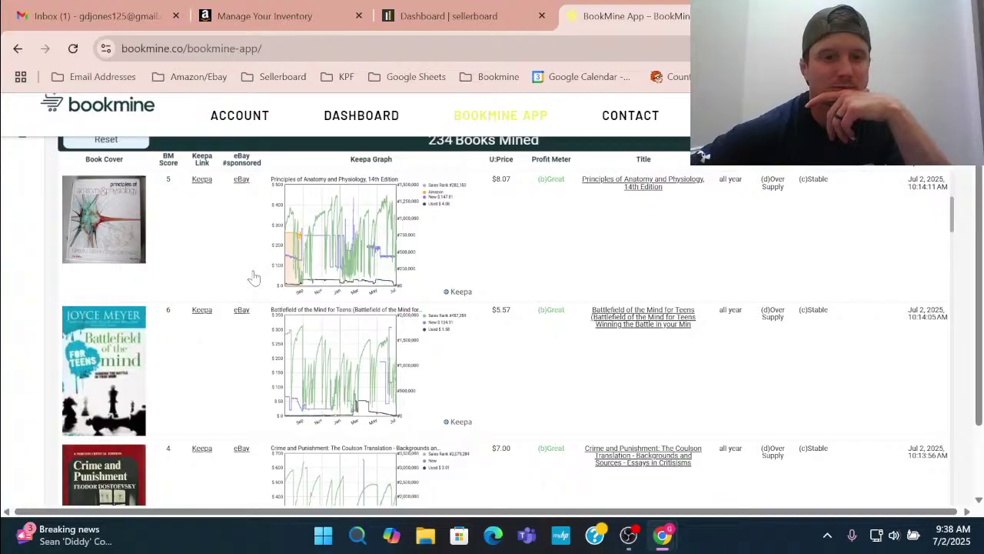
scroll(253, 277, down, 6)
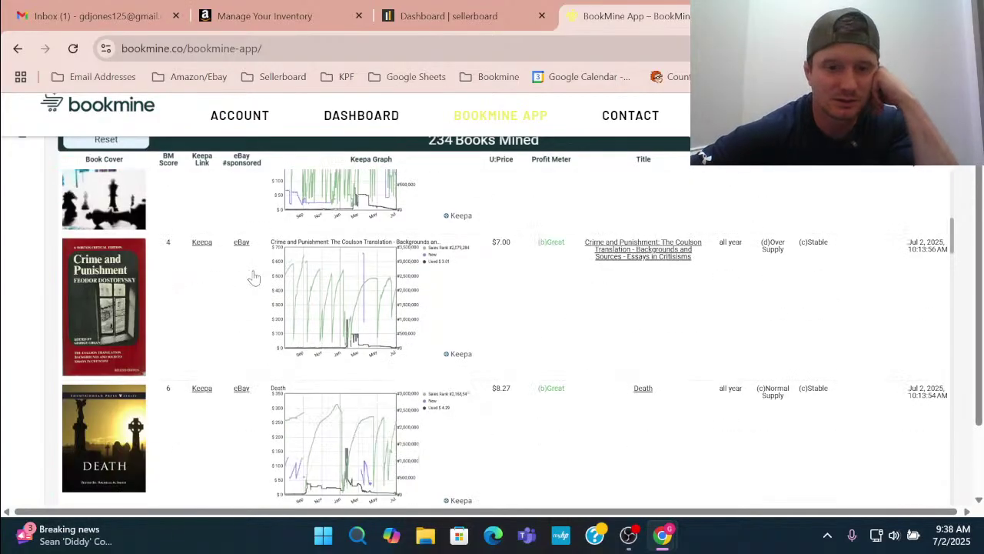
scroll(253, 277, down, 5)
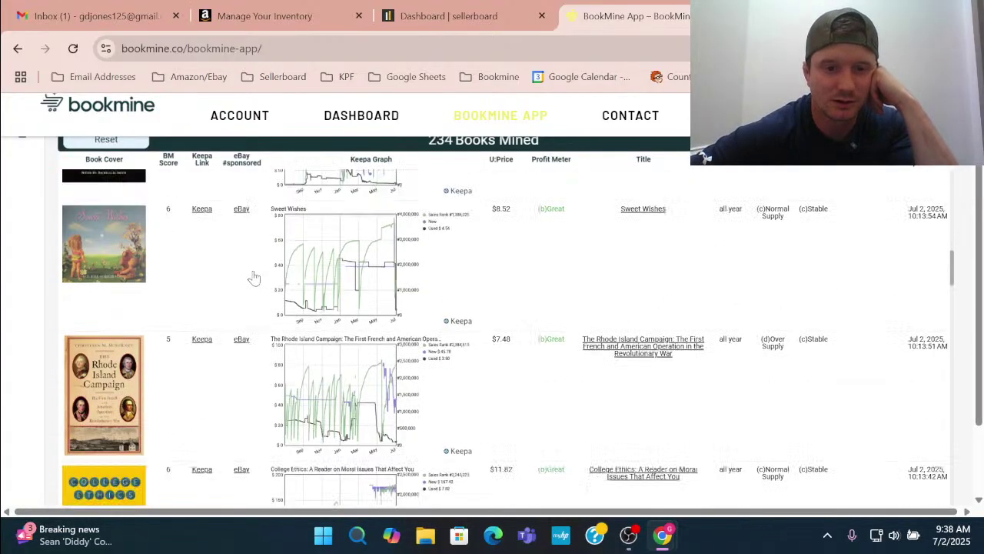
scroll(254, 277, down, 4)
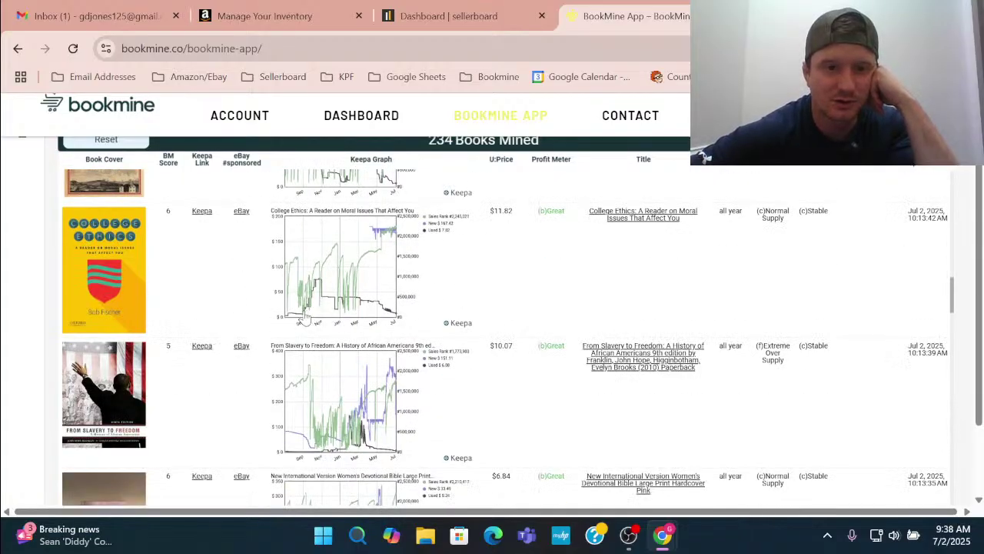
click(554, 270)
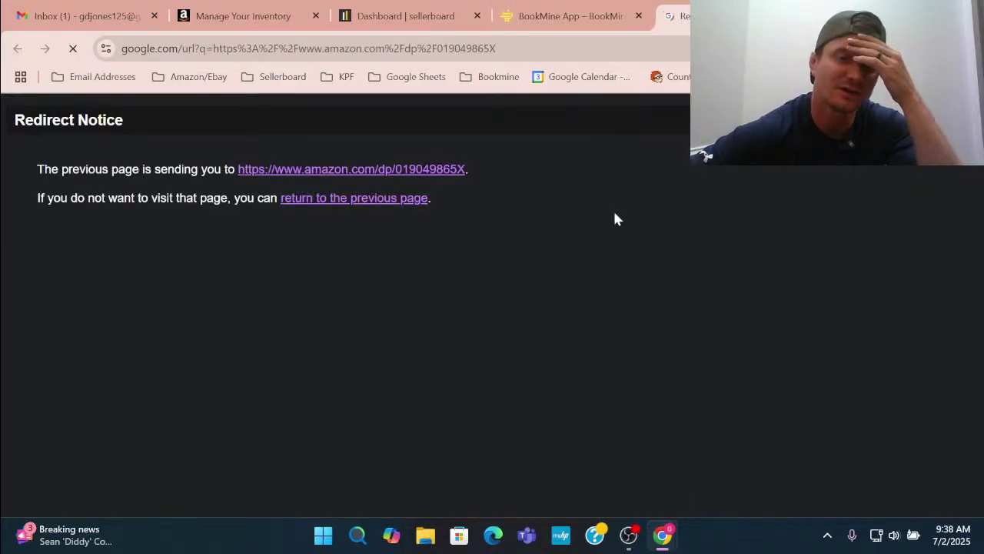
click(404, 175)
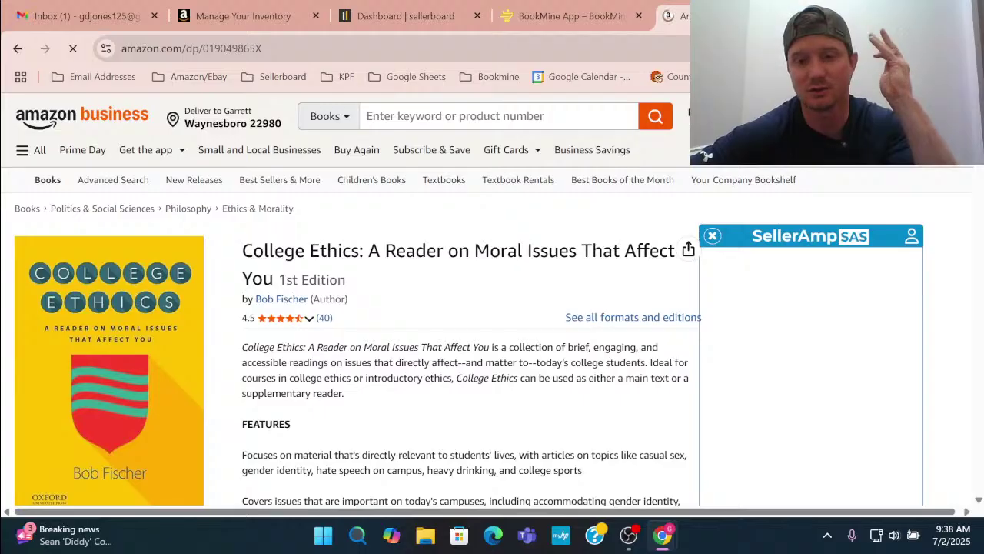
Review the College Ethics listing and preview the Keepa graph of its newer edition.
scroll(410, 259, down, 1)
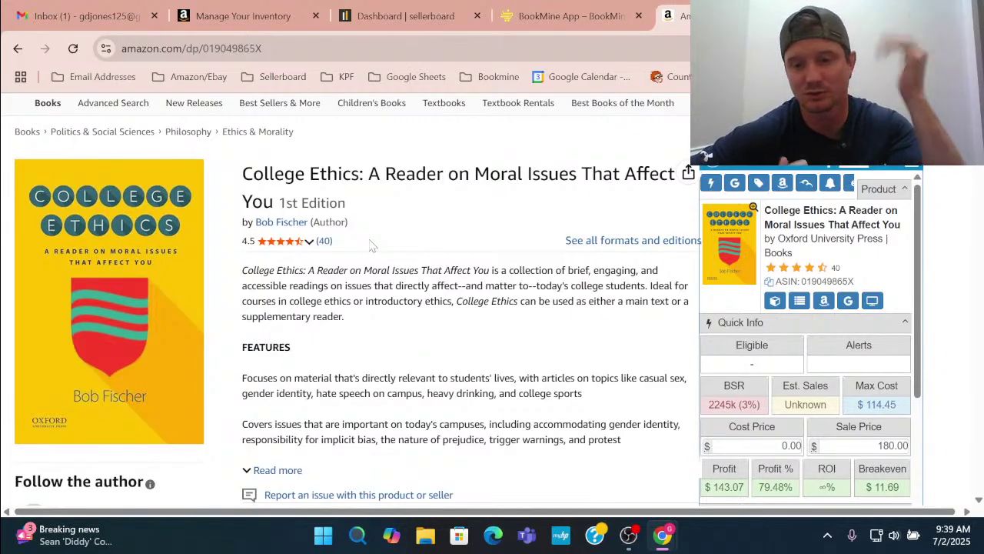
scroll(370, 244, down, 3)
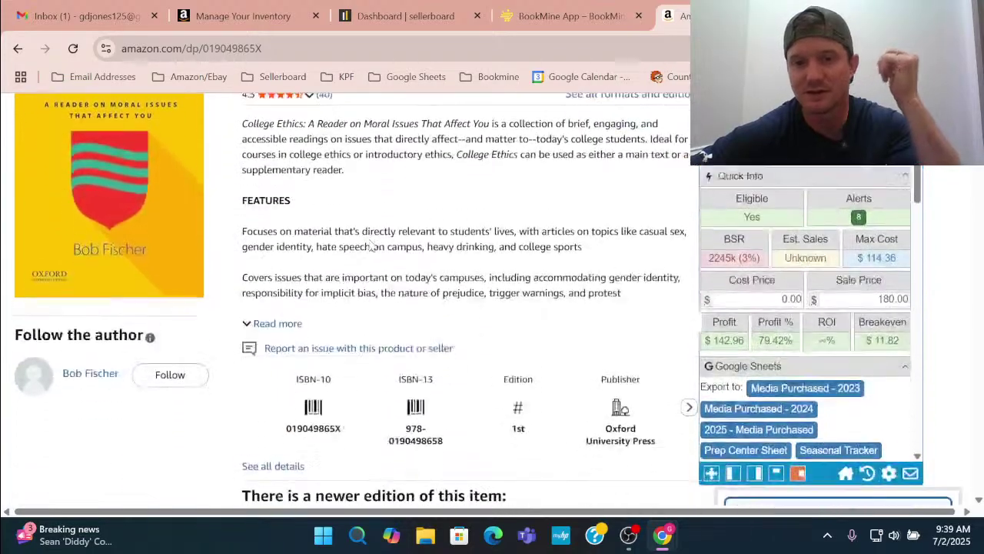
scroll(376, 216, down, 3)
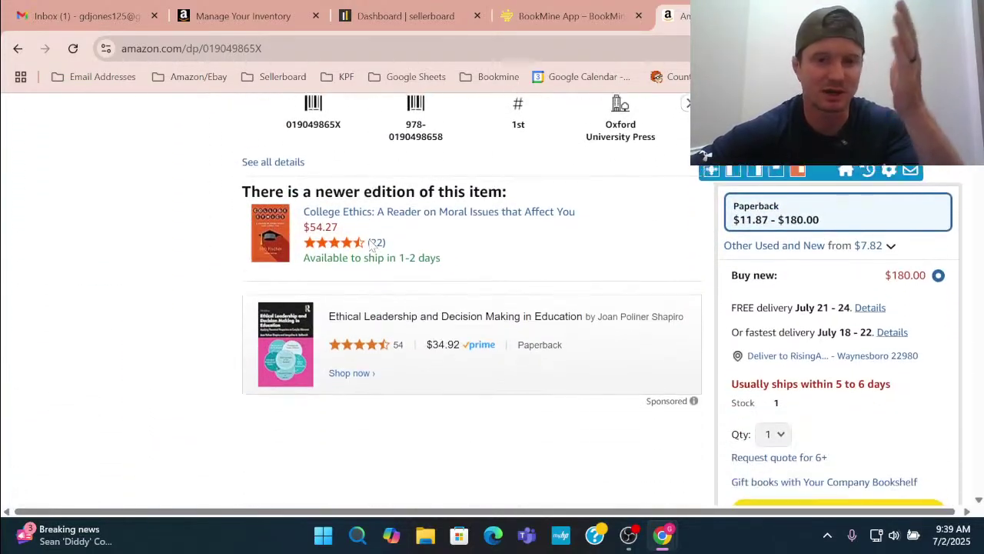
mouse_move(381, 203)
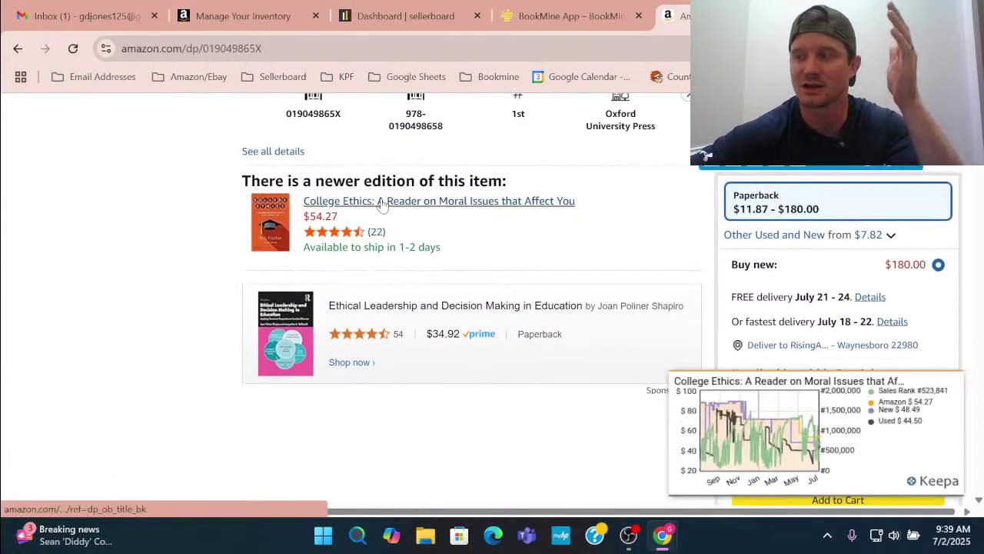
Set the Keepa range for College Ethics to one year and inspect its used prices and sales rank.
scroll(373, 327, down, 6)
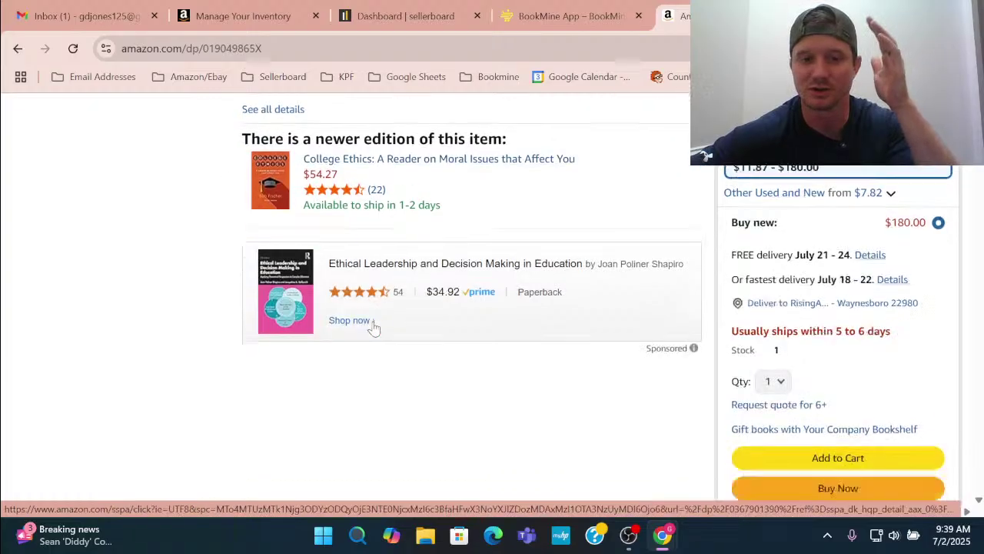
scroll(374, 327, down, 6)
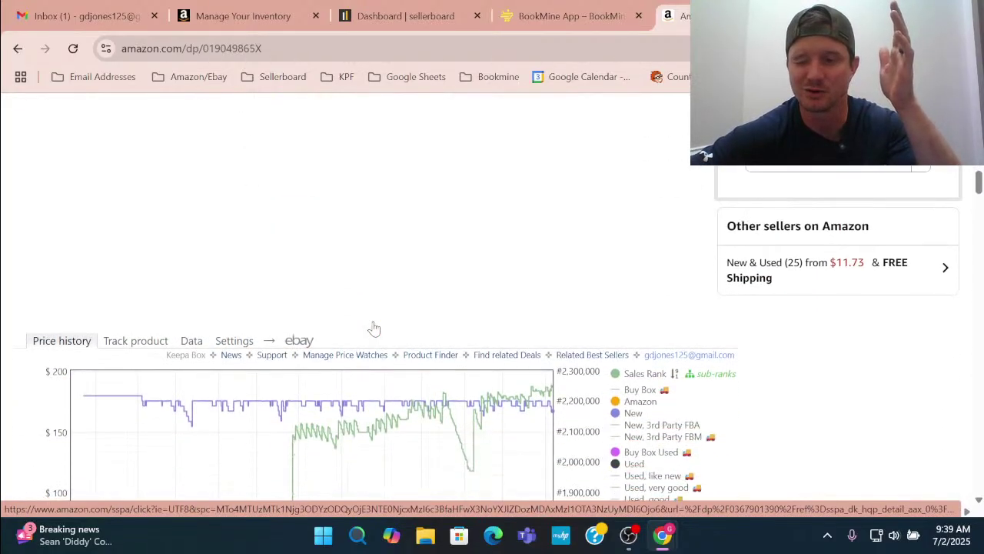
click(678, 491)
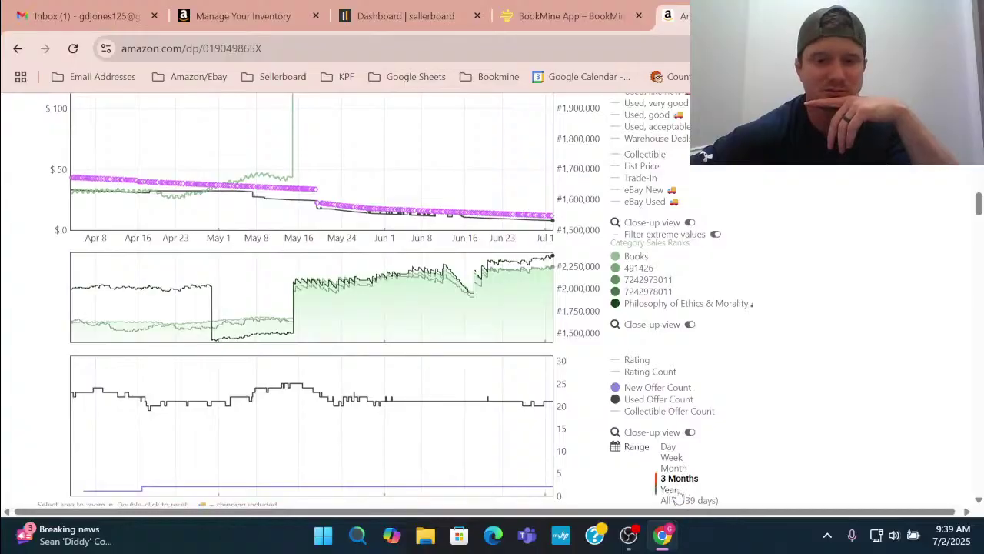
scroll(441, 301, up, 2)
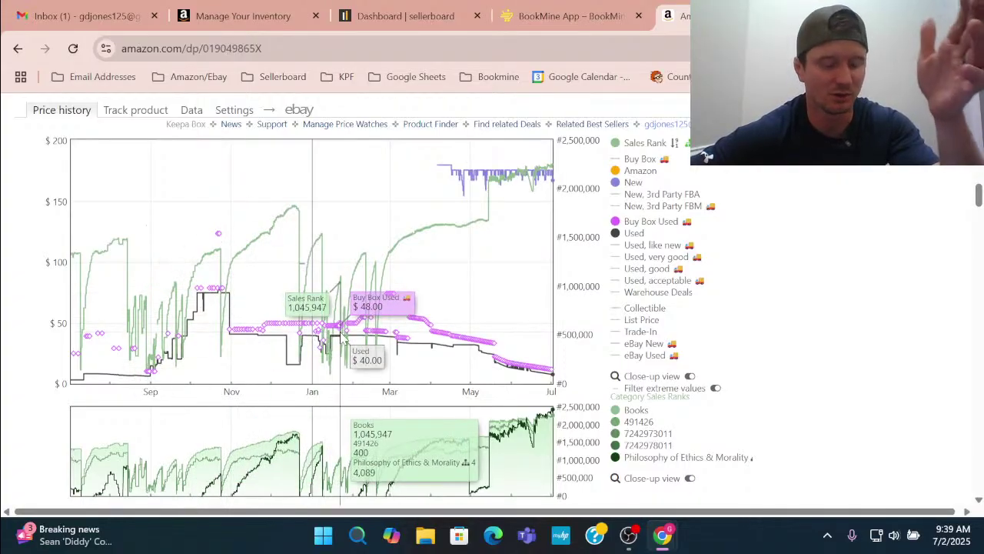
Show all Keepa data for College Ethics and examine its long-term used prices, sales rank and used offer counts.
scroll(342, 337, down, 3)
scroll(344, 342, down, 1)
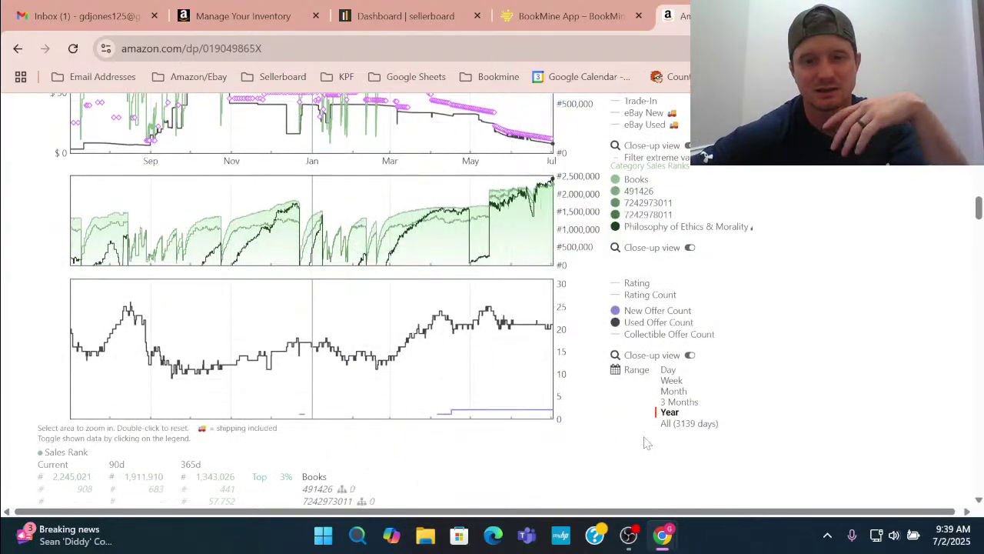
click(691, 428)
scroll(635, 397, up, 2)
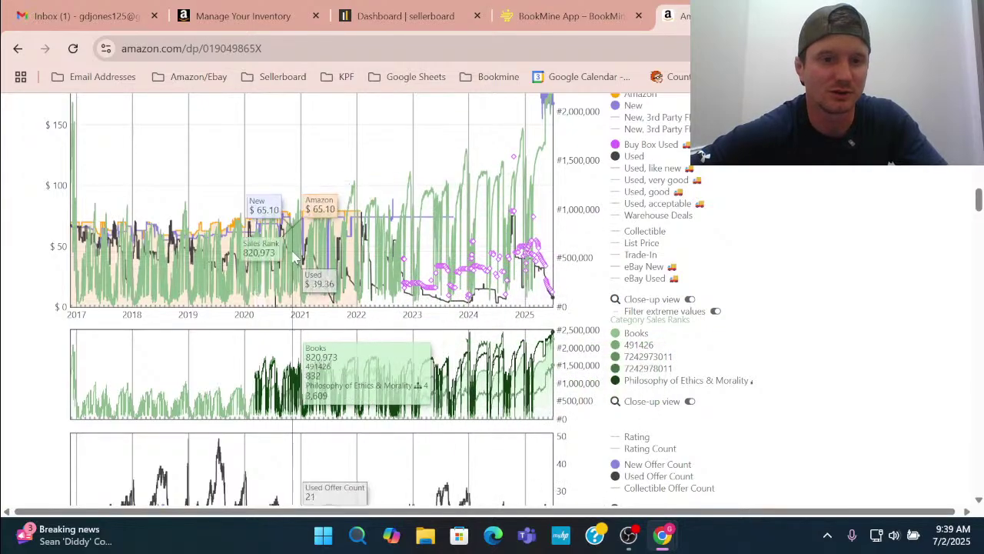
scroll(346, 346, down, 1)
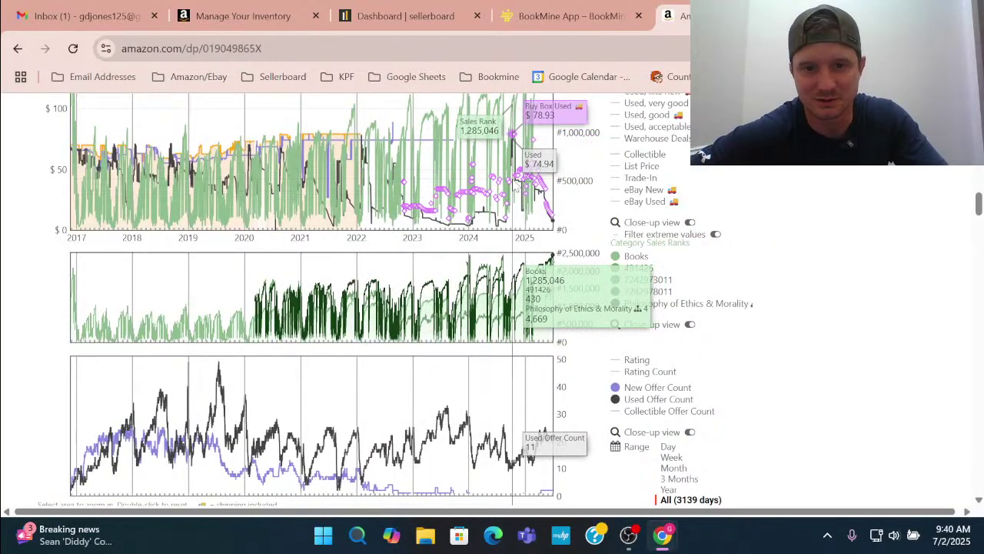
scroll(522, 192, up, 2)
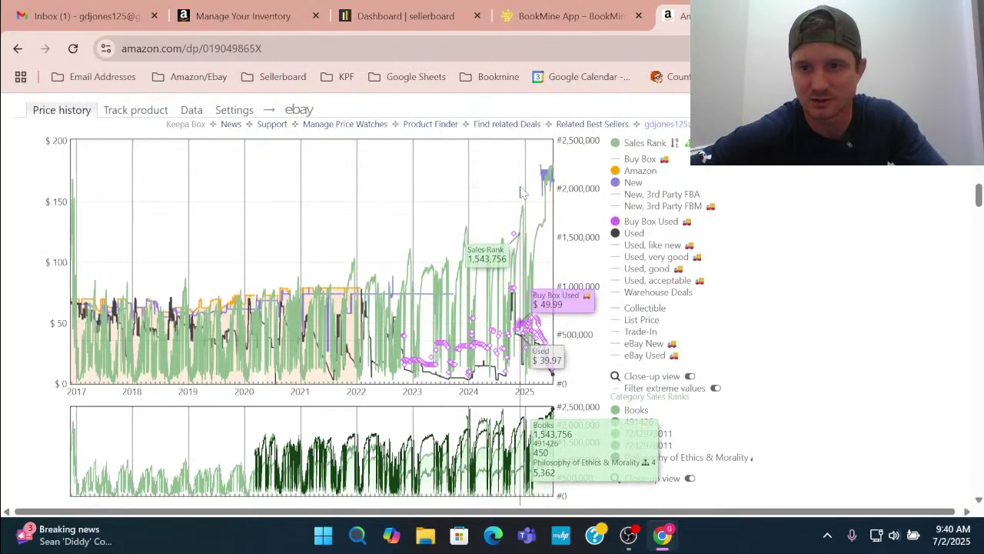
scroll(521, 192, up, 2)
scroll(492, 196, down, 3)
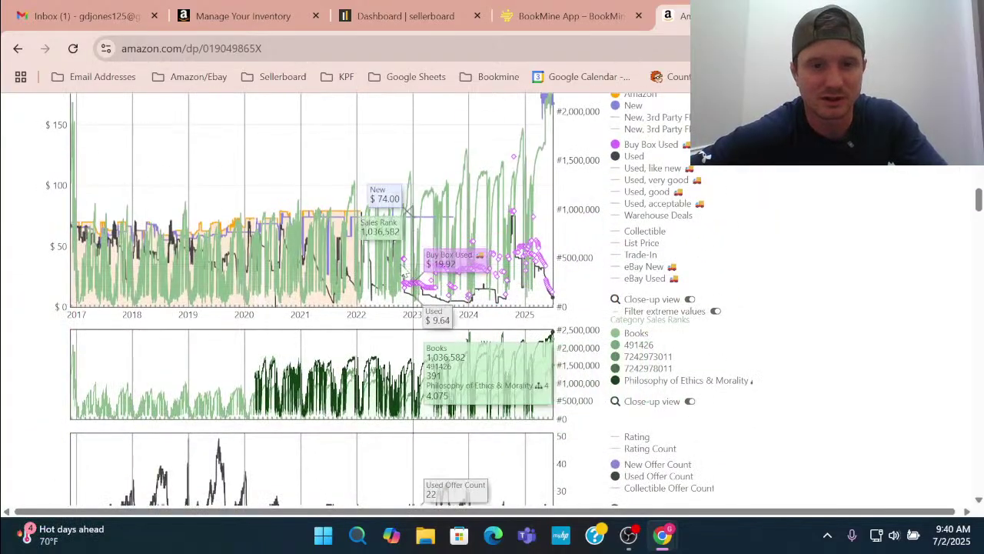
scroll(401, 338, down, 1)
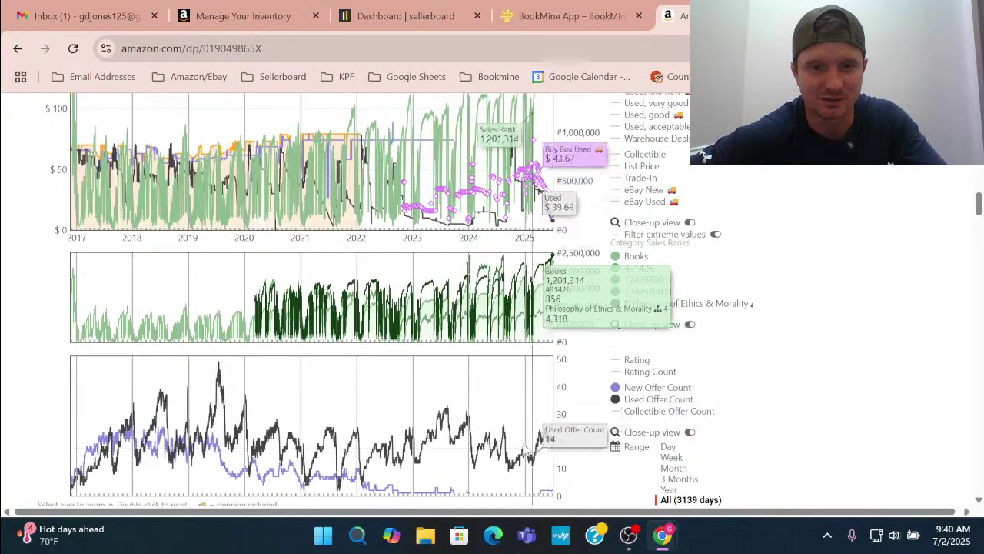
scroll(525, 448, up, 1)
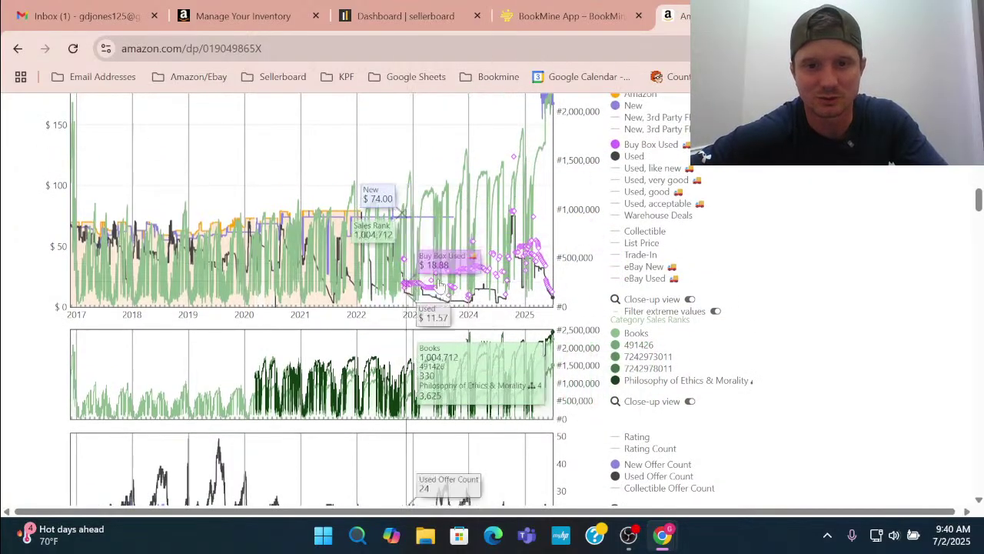
Set the Keepa range for College Ethics to one year, inspect its used prices and offer counts, and check the other sellers' offers.
scroll(683, 433, down, 2)
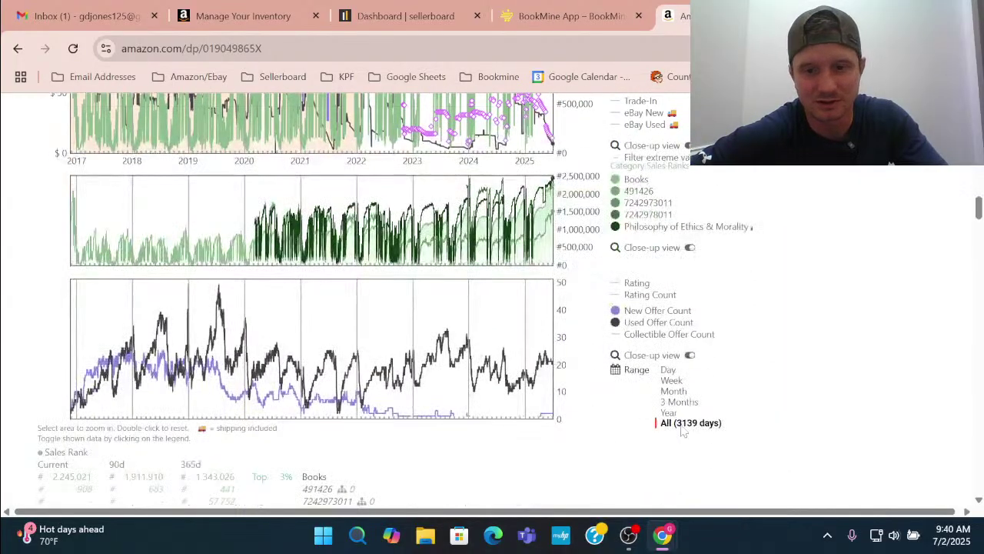
click(669, 412)
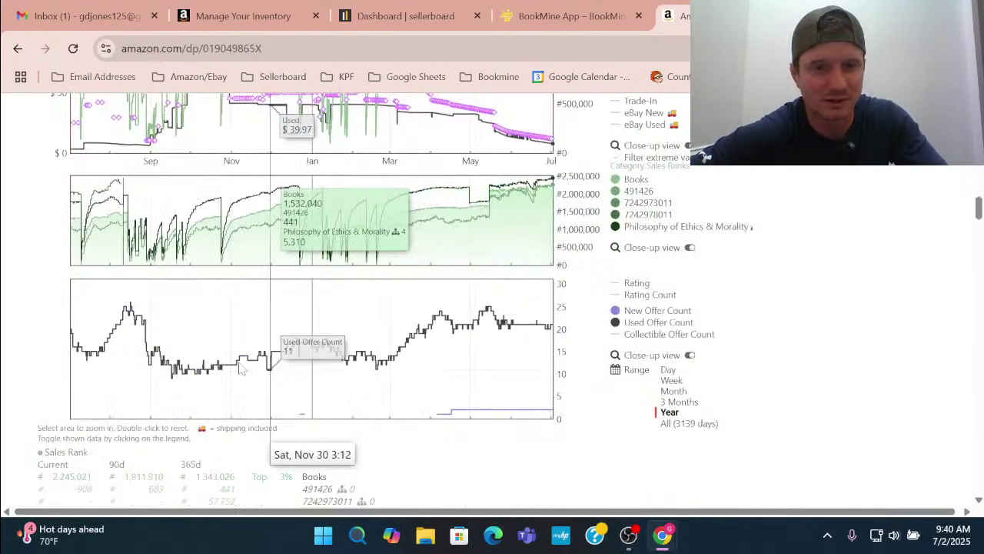
scroll(482, 259, up, 2)
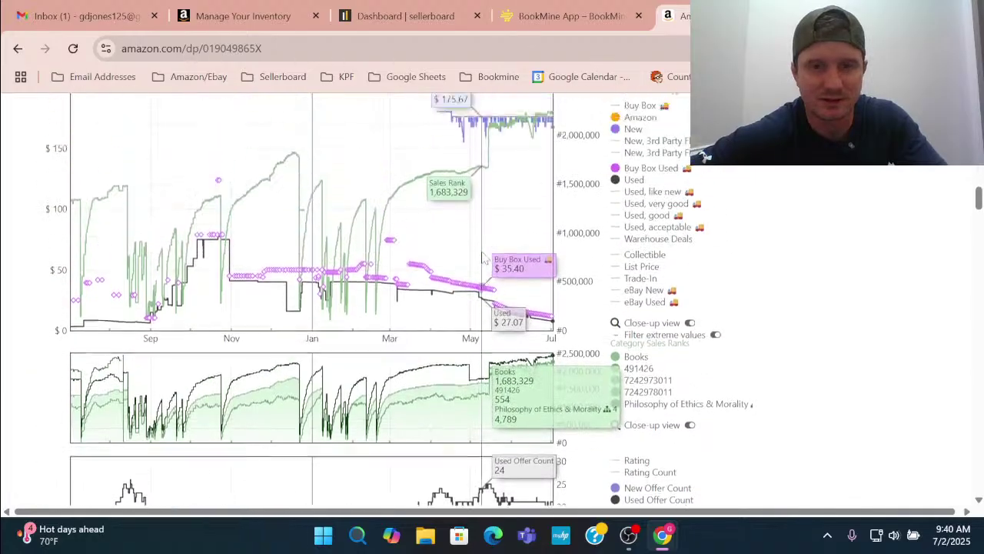
scroll(483, 259, up, 1)
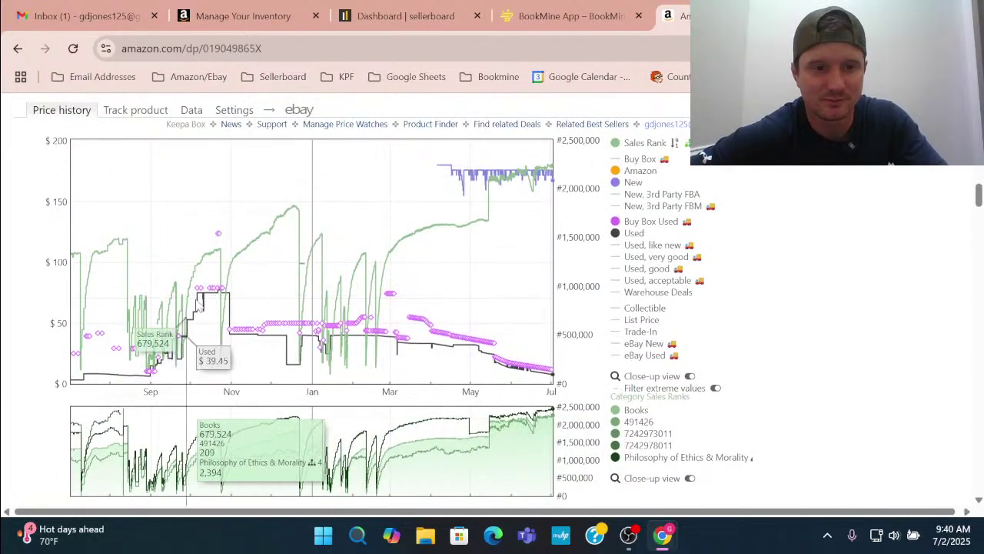
scroll(342, 315, up, 3)
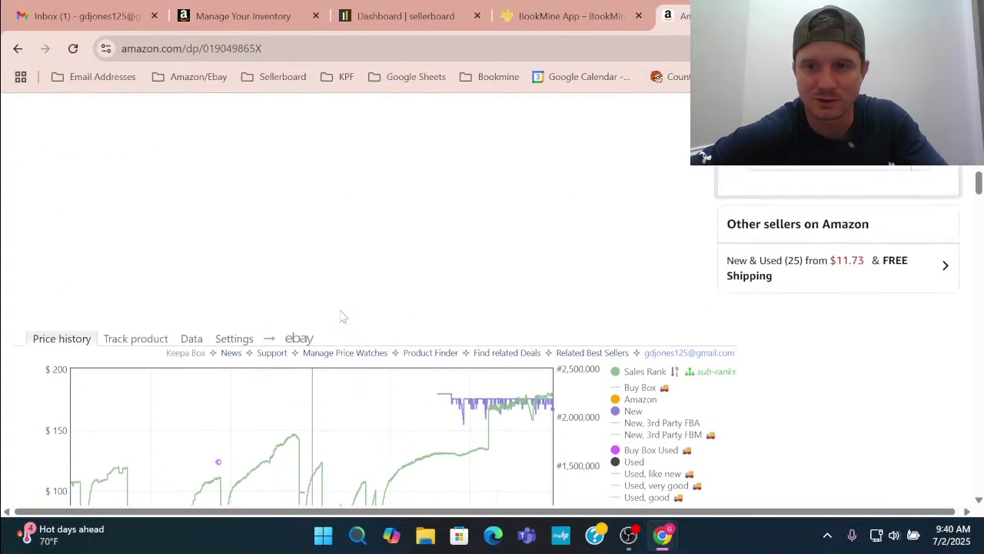
click(838, 265)
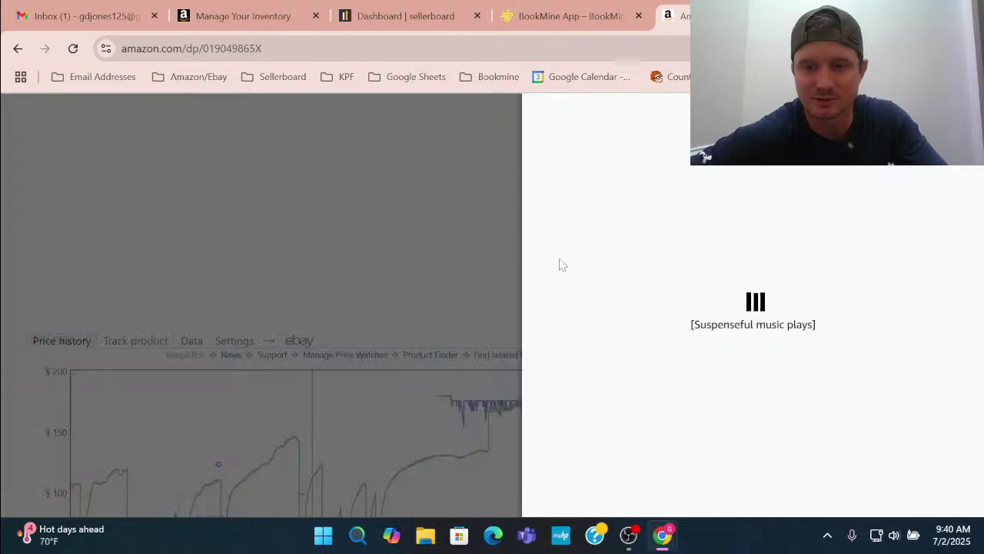
click(463, 272)
Calculate the College Ethics profit in SellerAmp at a cost price of $11.43, trying sale prices of $70 and $40.
scroll(592, 362, up, 10)
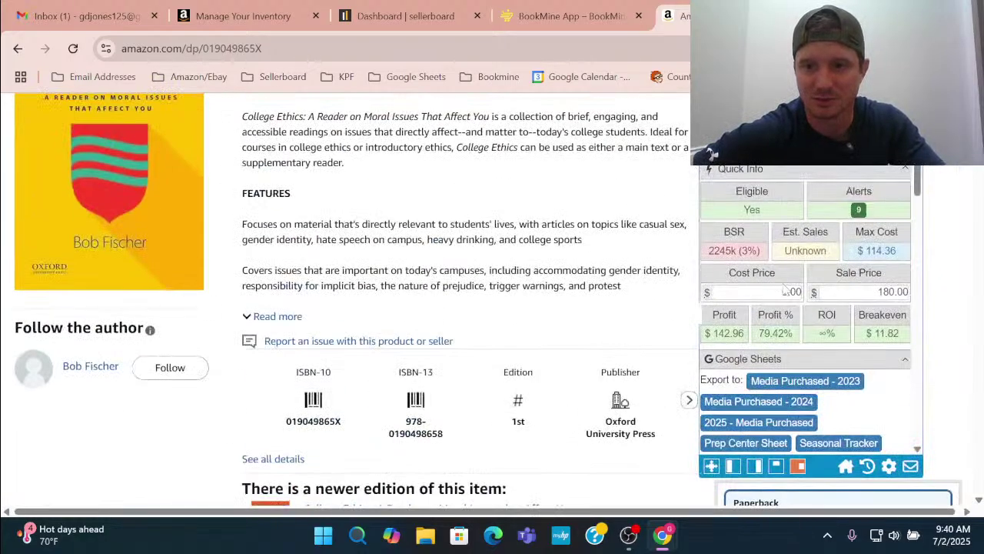
click(784, 291)
text(11)
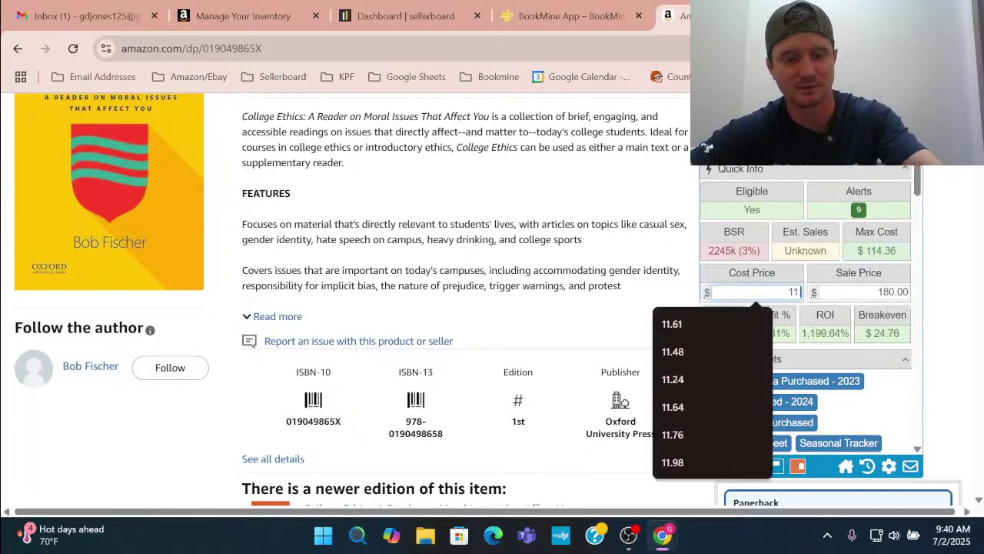
text(.43)
key(Tab)
text(7)
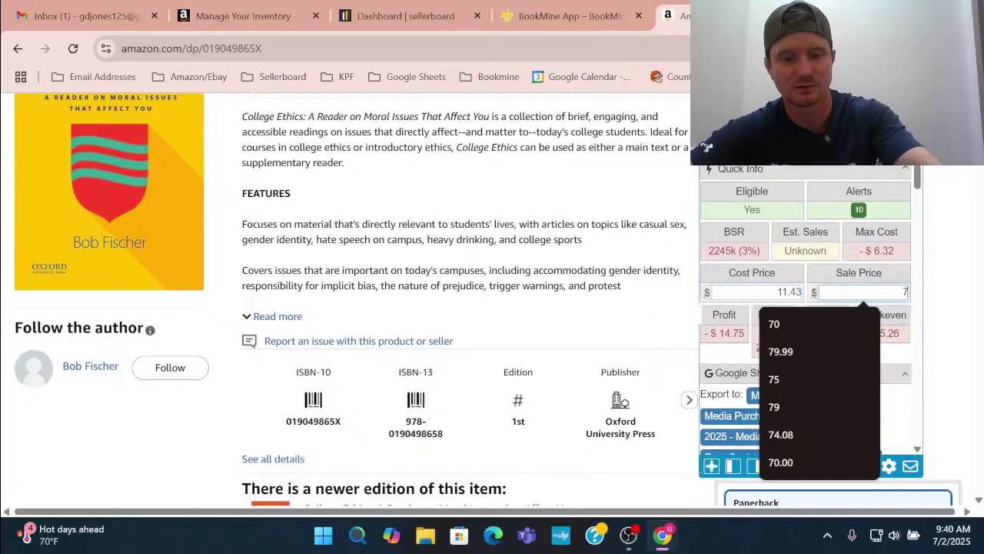
text(0)
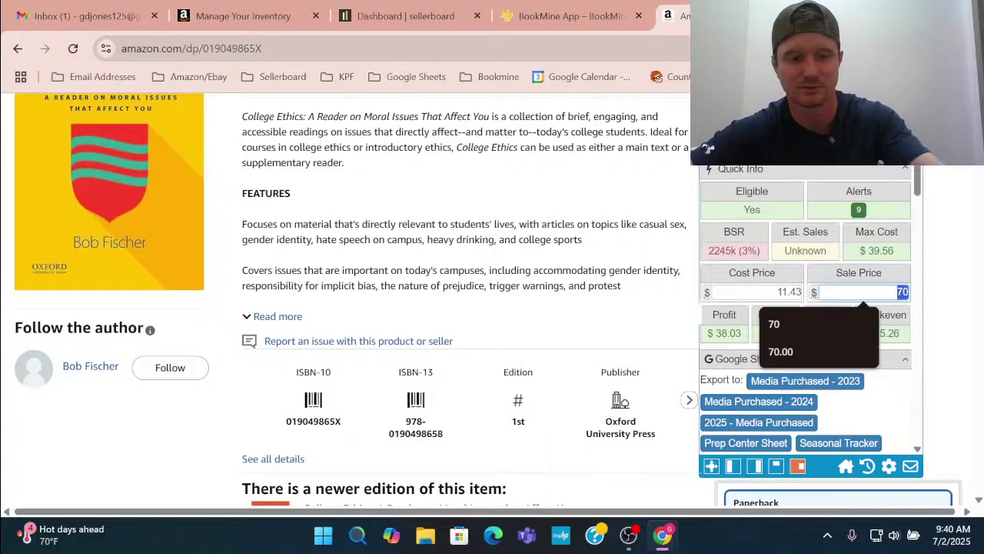
text(40)
click(637, 308)
Check the buying options for College Ethics and set its SellerAmp cost price to $11.73.
scroll(637, 307, down, 10)
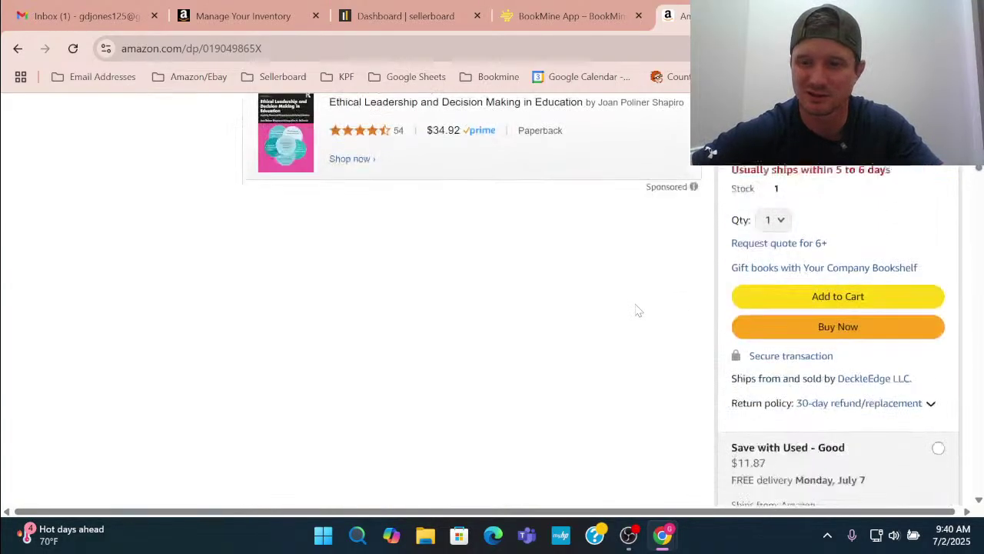
scroll(711, 367, up, 10)
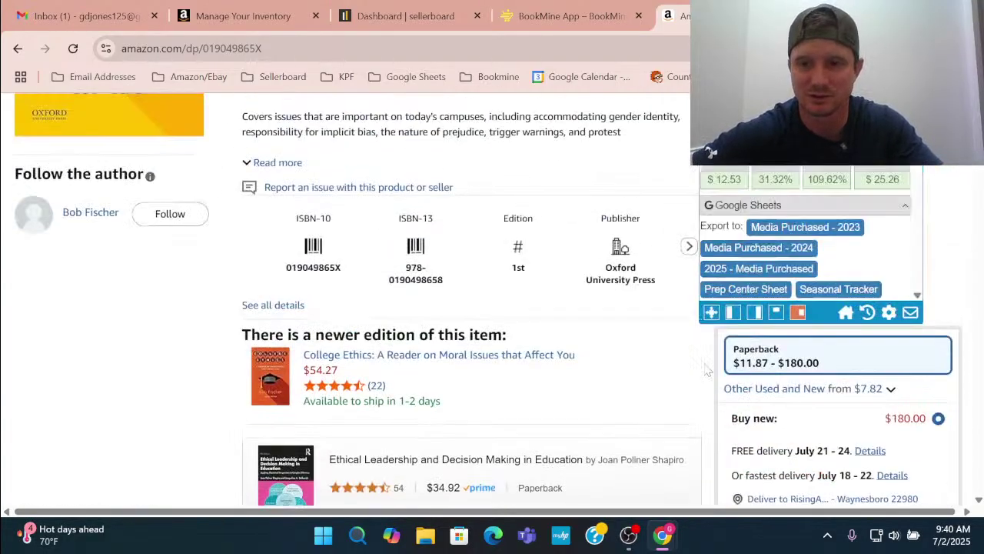
click(758, 370)
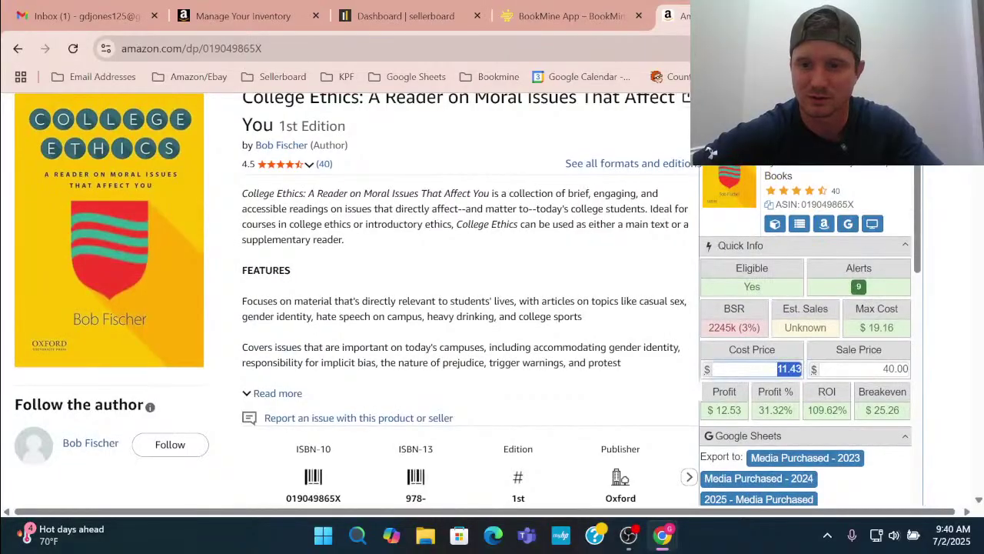
text(11.73)
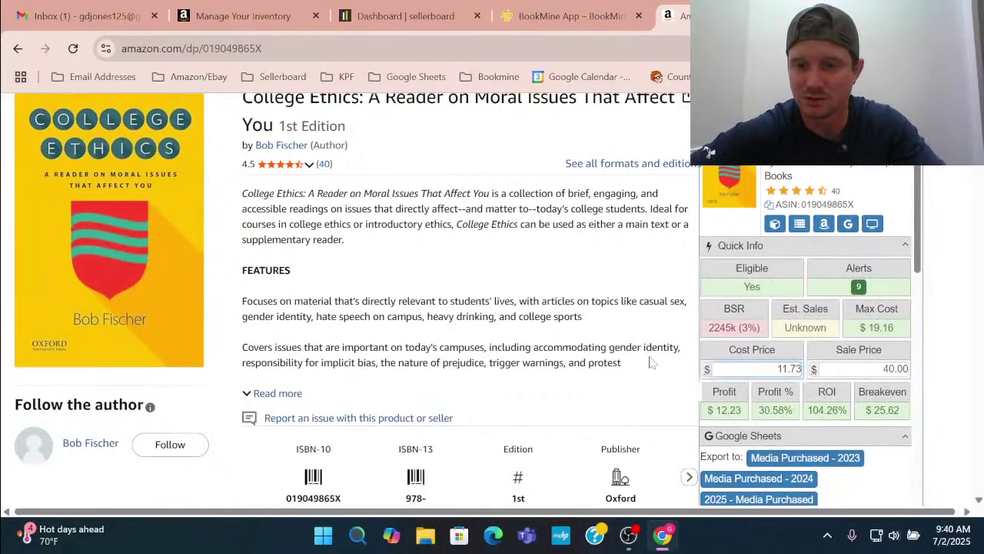
Re-examine the one-year Keepa graph of College Ethics for used prices, used buy box prices and sales rank.
scroll(650, 362, down, 1)
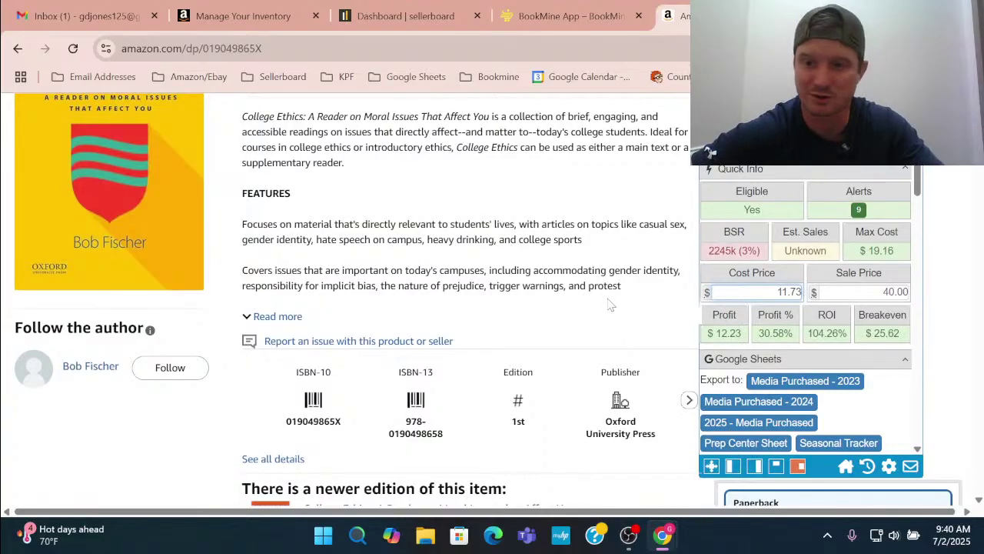
scroll(607, 305, down, 10)
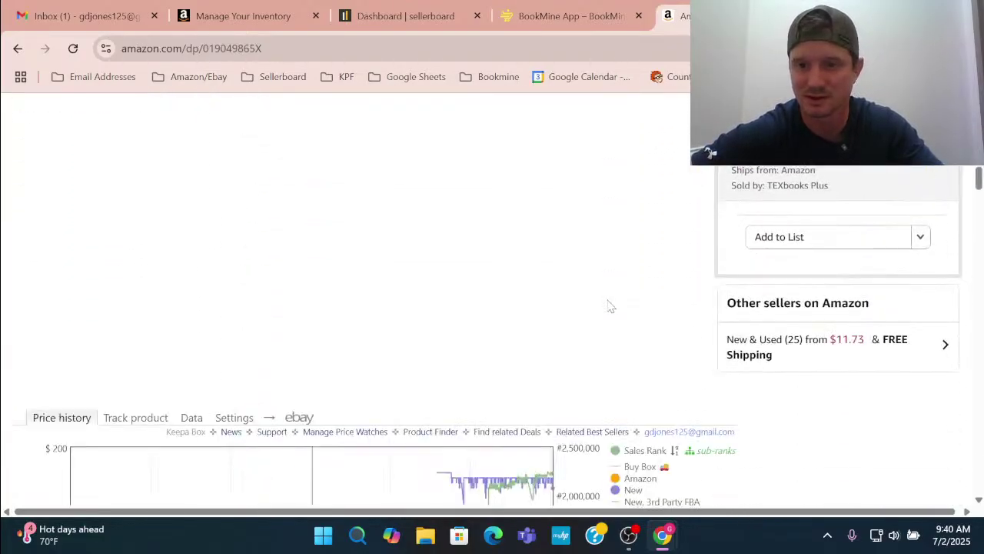
scroll(607, 305, down, 5)
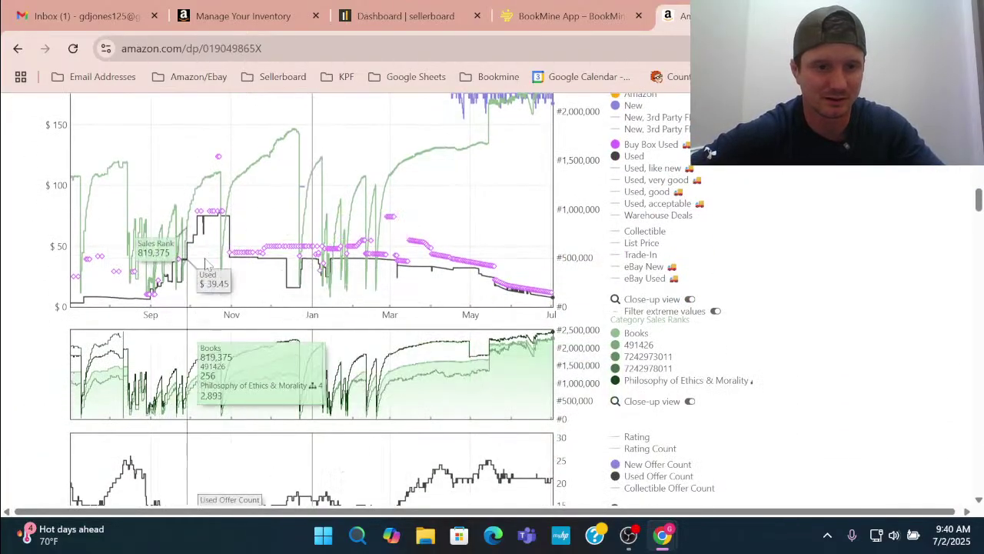
scroll(216, 292, down, 2)
scroll(336, 273, up, 2)
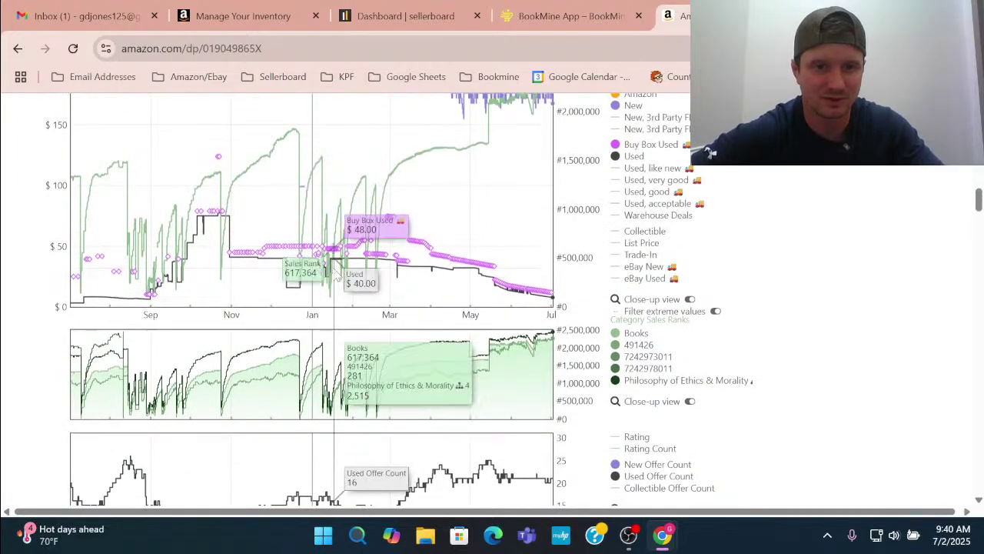
scroll(662, 285, up, 1)
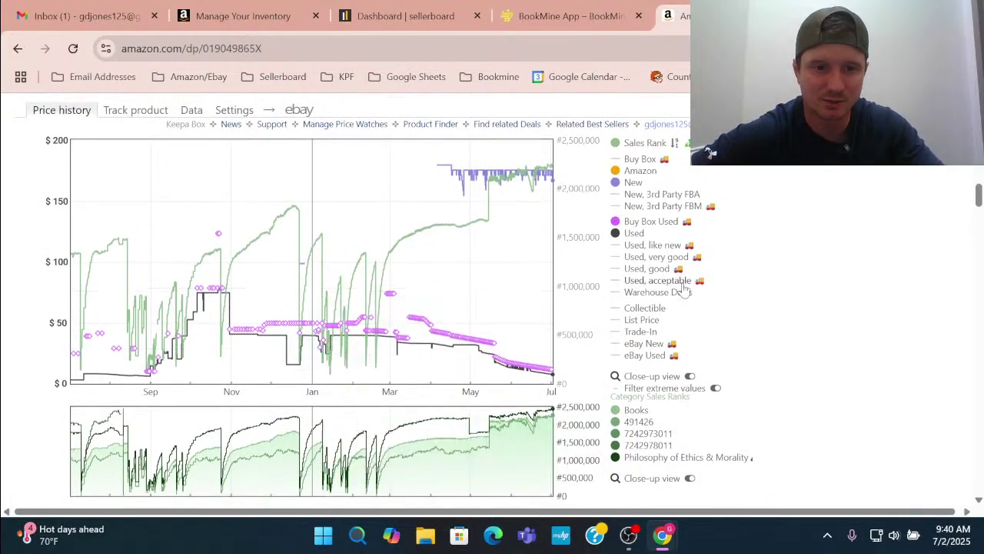
scroll(685, 289, up, 15)
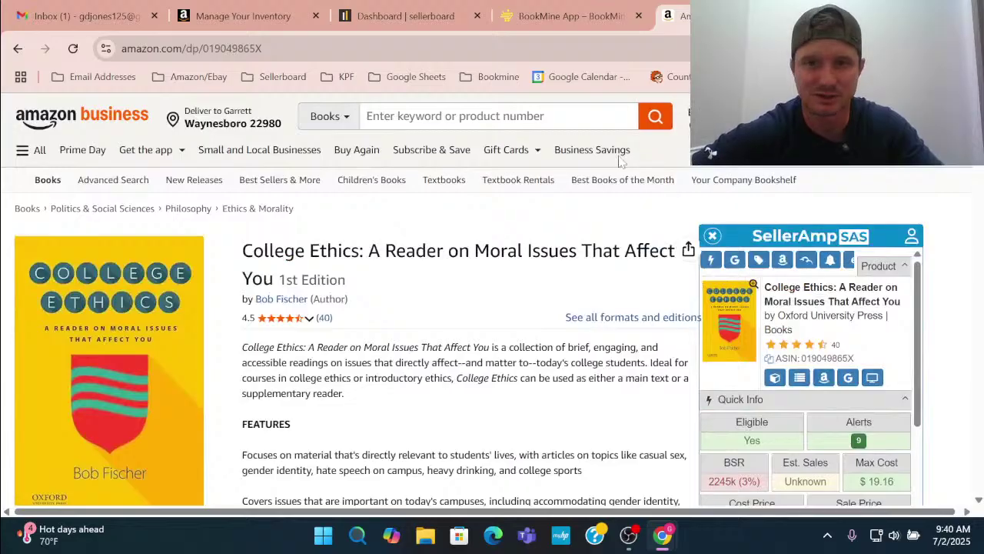
Return to BookMine, switch to its explorer page and look through the most recently updated mined books.
click(569, 16)
scroll(31, 249, up, 1)
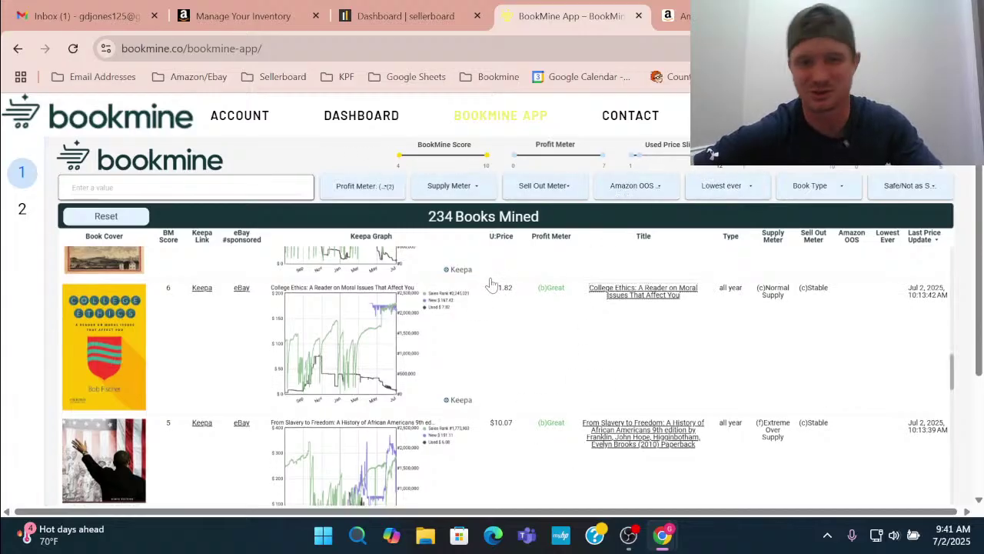
click(22, 215)
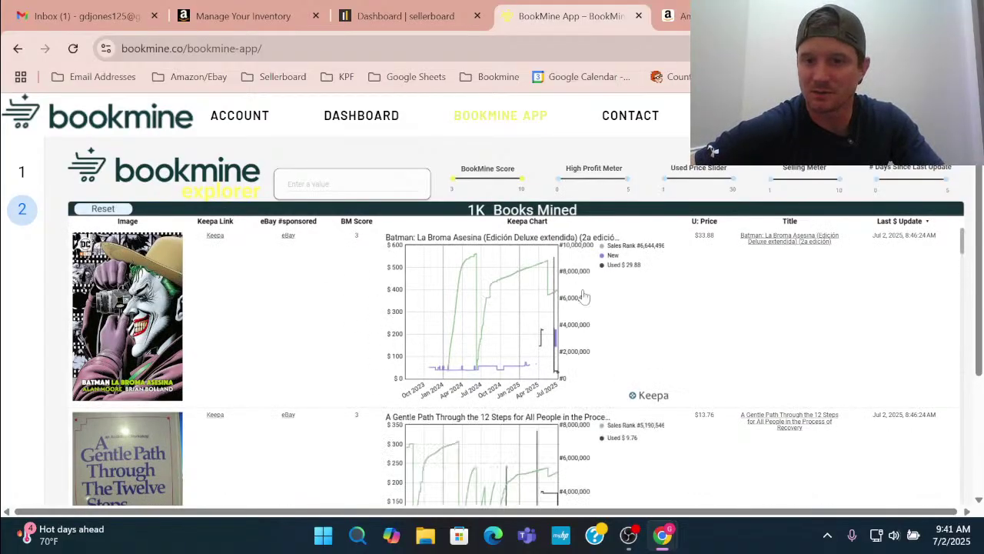
scroll(644, 297, down, 2)
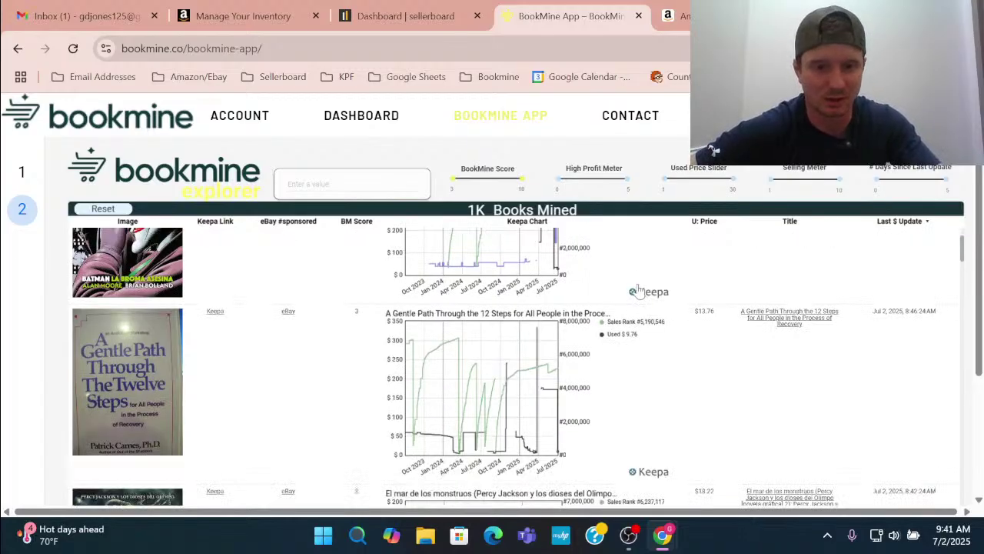
scroll(638, 292, down, 1)
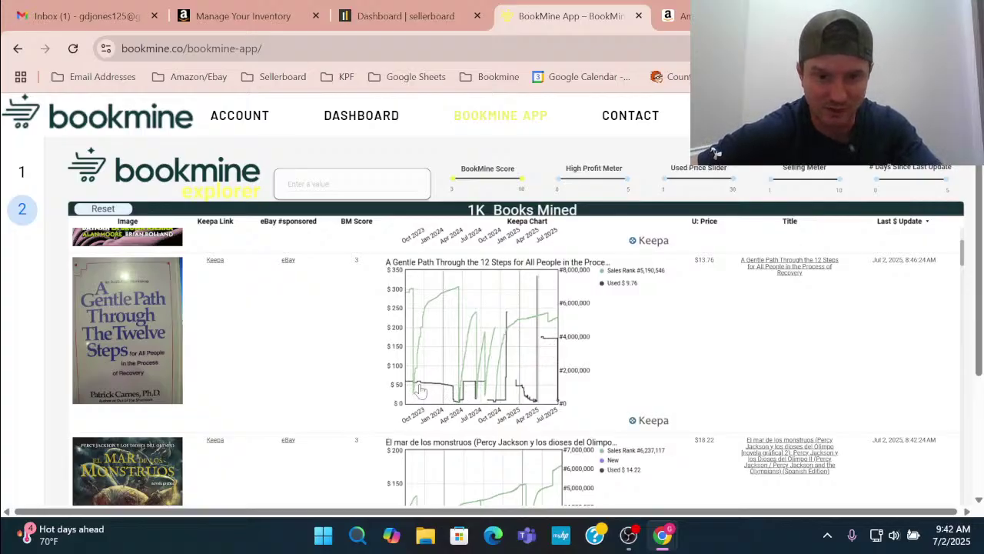
Open the Amazon page for A Gentle Path Through the 12 Steps and compare it with its BookMine entry.
click(802, 267)
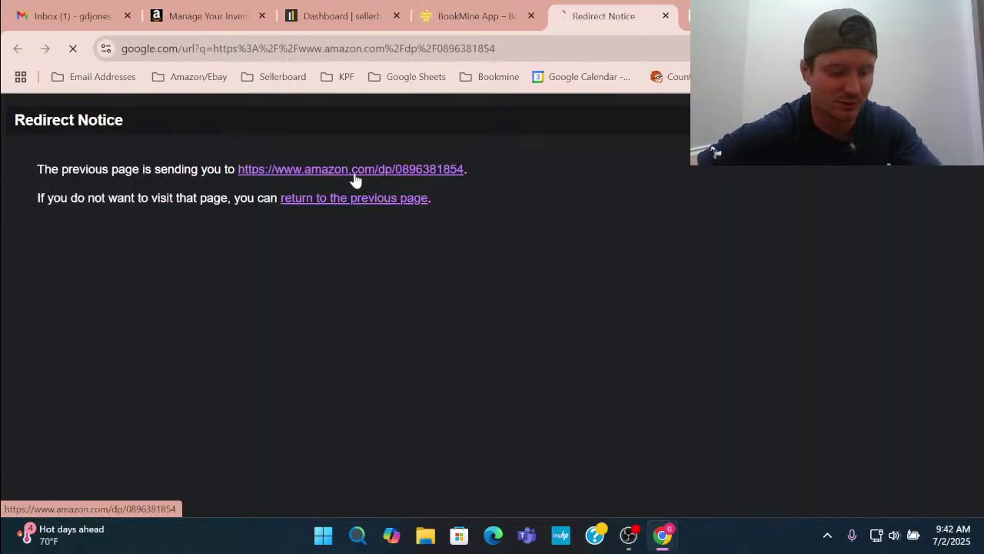
click(346, 170)
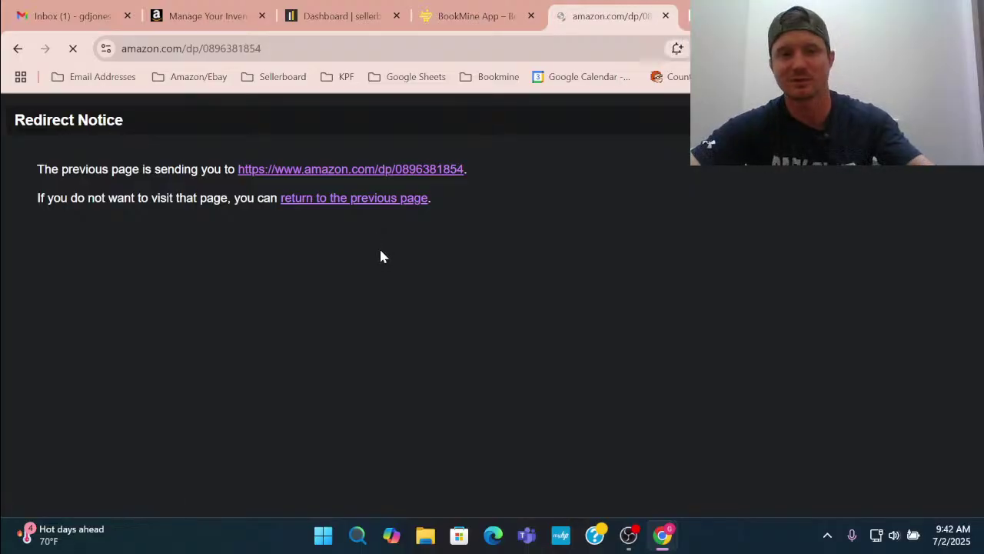
scroll(465, 315, down, 5)
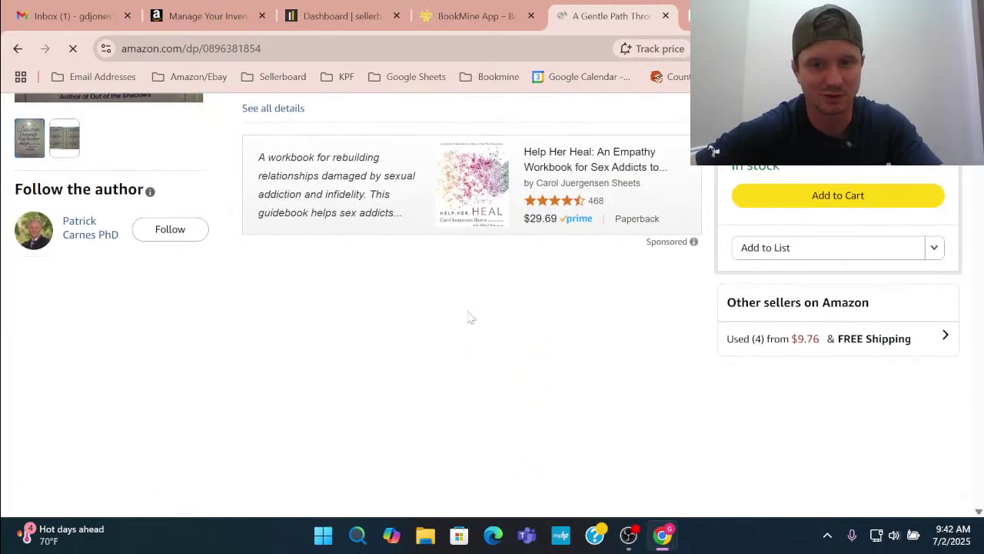
click(483, 13)
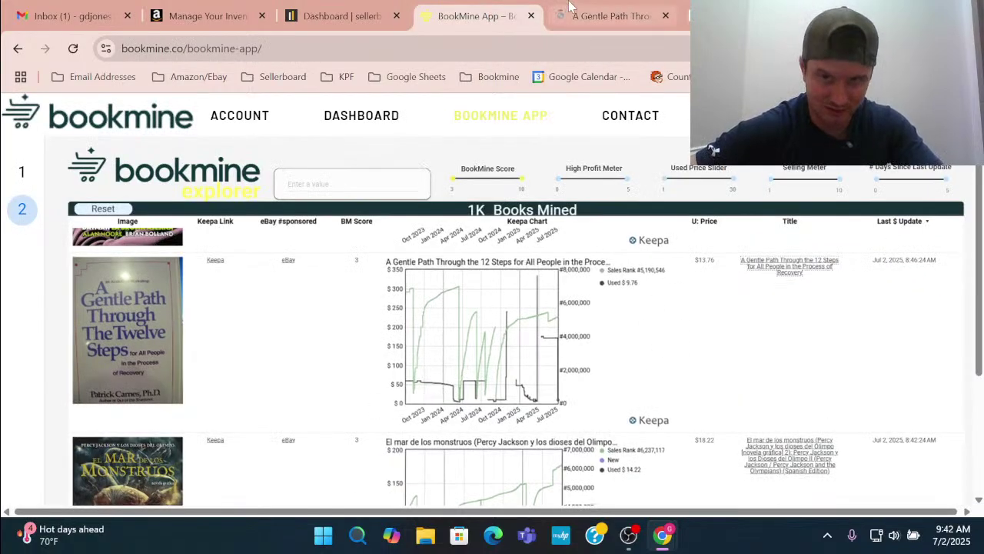
click(604, 14)
Set the Keepa range for A Gentle Path to one year and examine its used prices and sales rank drops.
scroll(760, 321, down, 7)
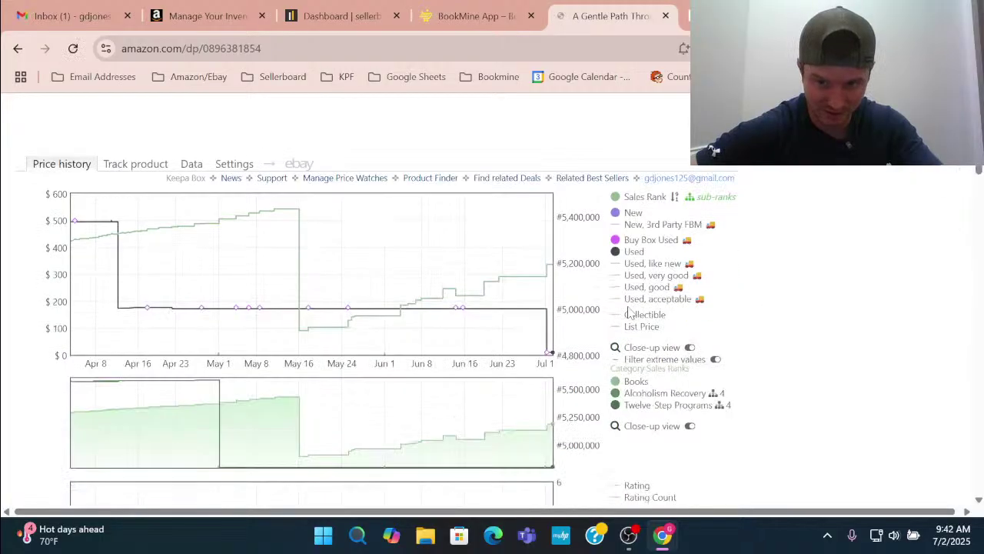
click(671, 314)
scroll(671, 314, up, 4)
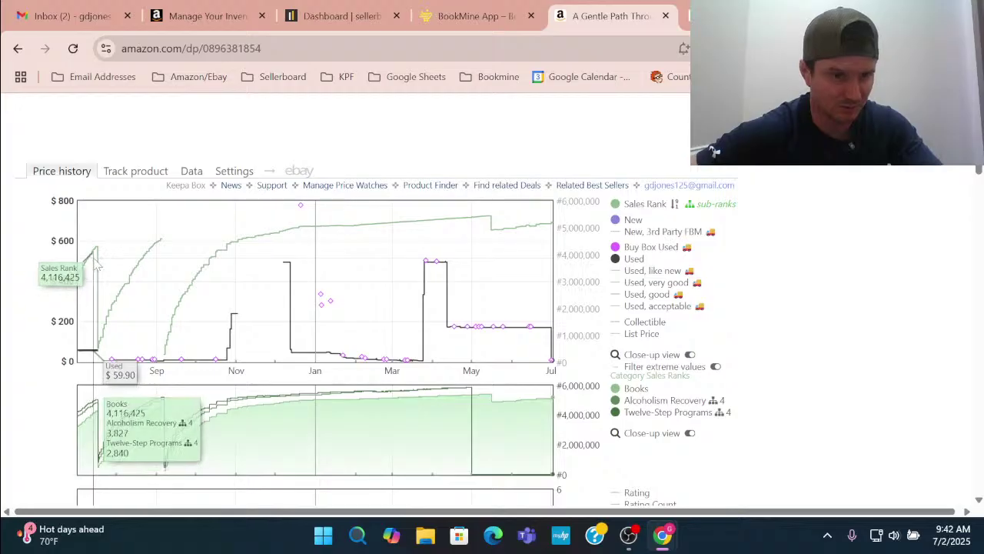
scroll(97, 264, down, 1)
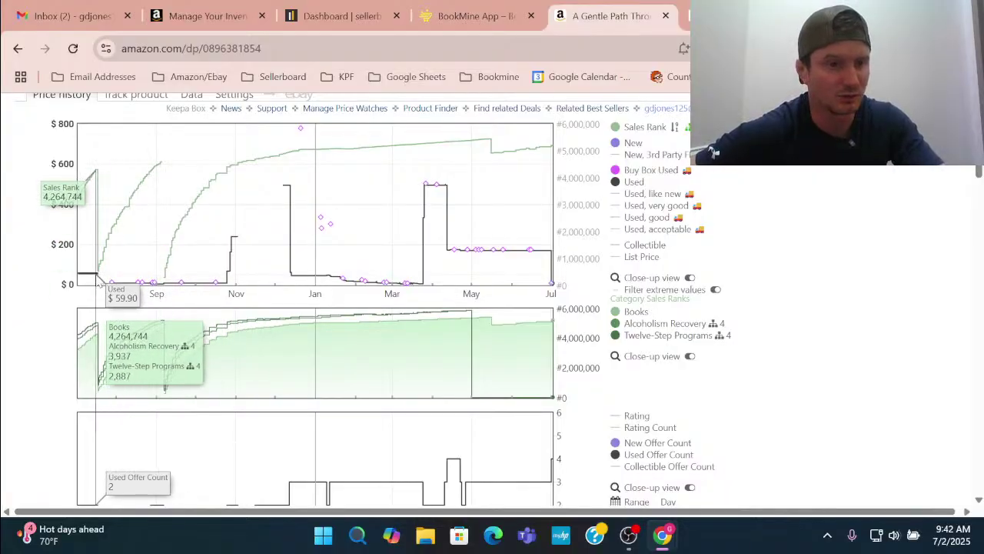
Show all Keepa data for A Gentle Path and examine its long-term used prices, sales rank and used offer counts.
scroll(706, 419, down, 2)
click(696, 408)
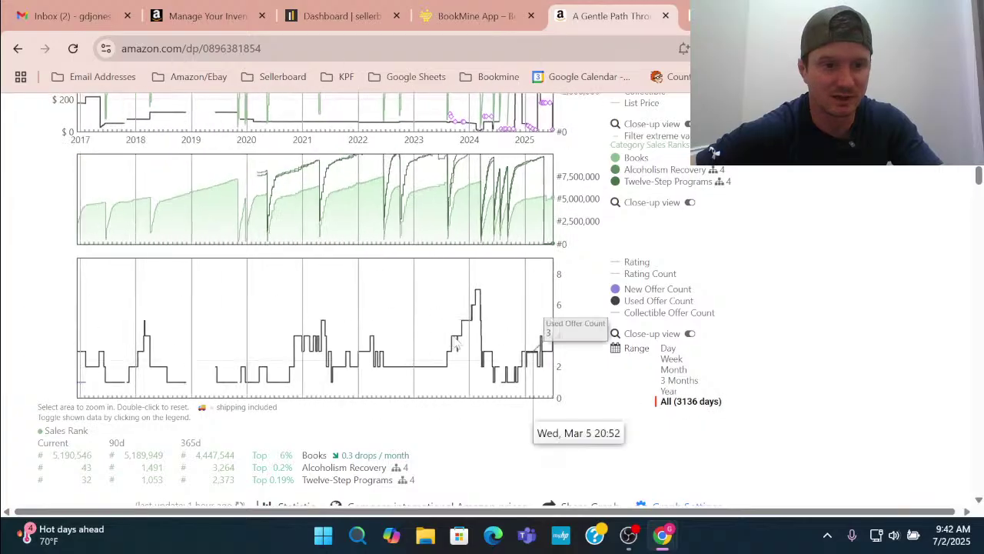
scroll(545, 325, up, 2)
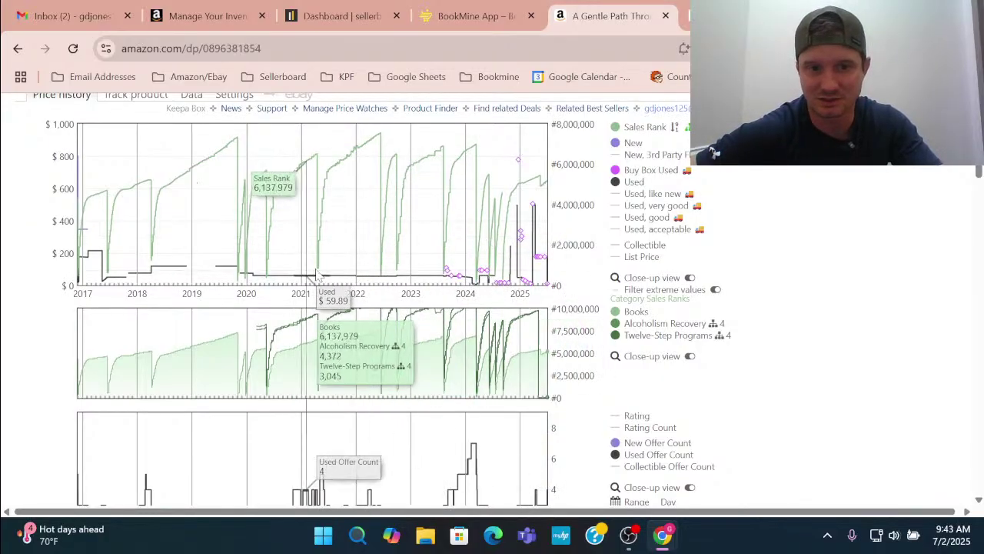
Open the other sellers' used offers for A Gentle Path and review their prices, conditions and delivery dates.
scroll(767, 212, up, 2)
click(780, 191)
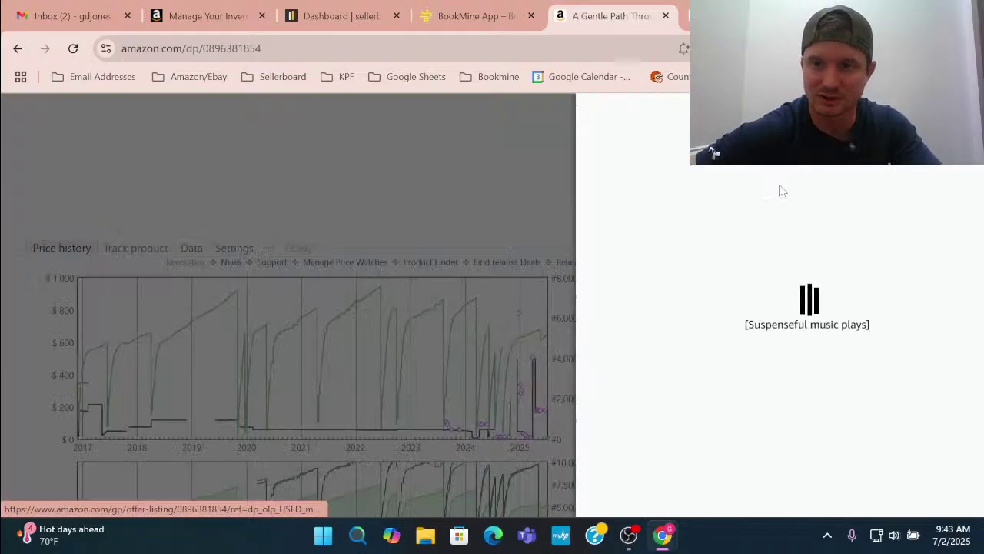
scroll(607, 377, down, 1)
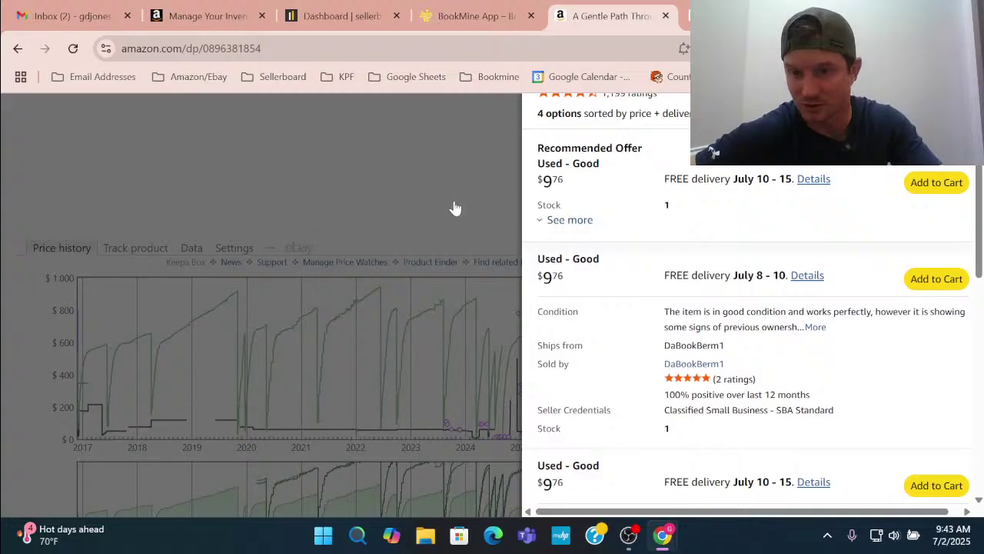
Add DaBookBerm1's Used - Good copy of A Gentle Path at $9.76 to the cart and close the offers.
click(934, 281)
click(390, 190)
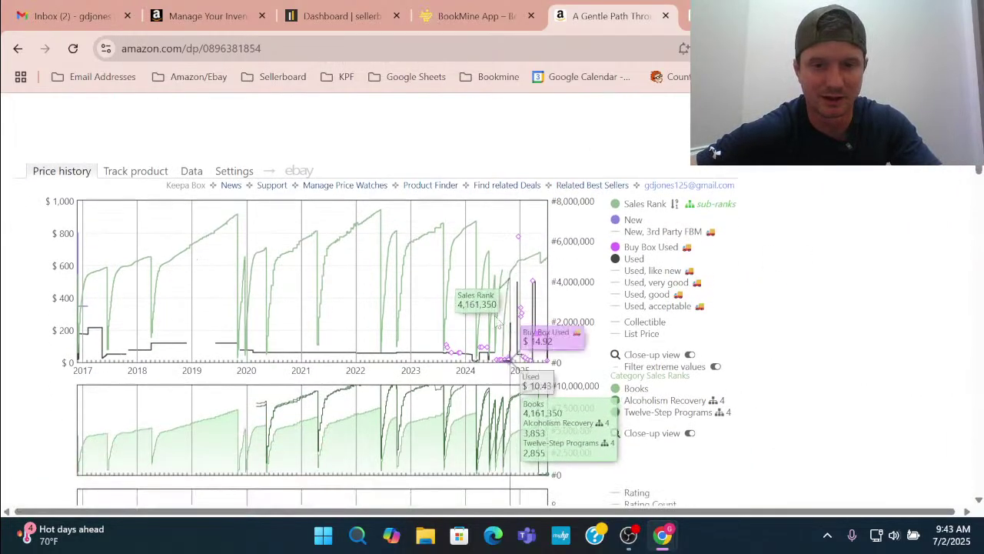
Examine A Gentle Path's Keepa used price, category rank and used offer count history.
scroll(396, 171, down, 3)
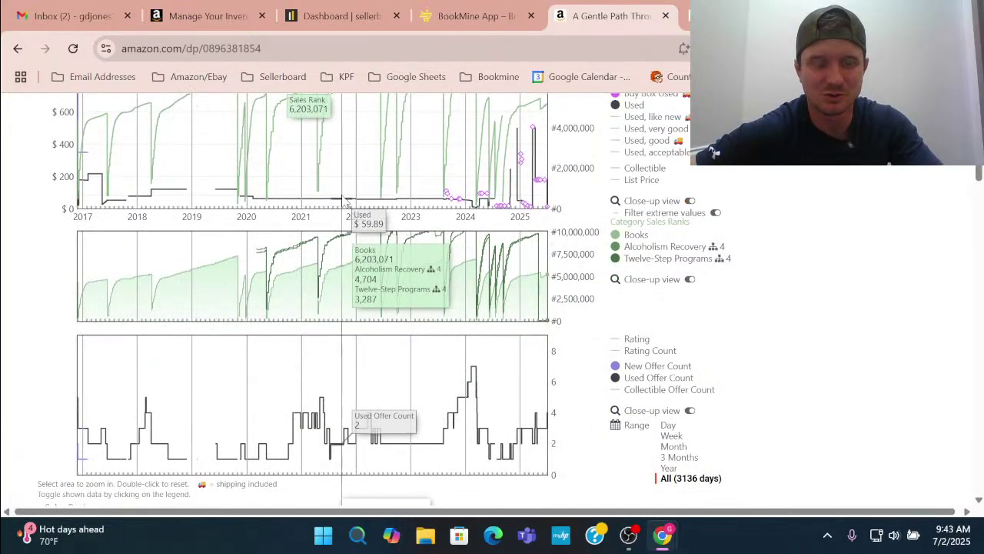
scroll(492, 246, up, 4)
scroll(514, 252, down, 2)
scroll(514, 251, up, 5)
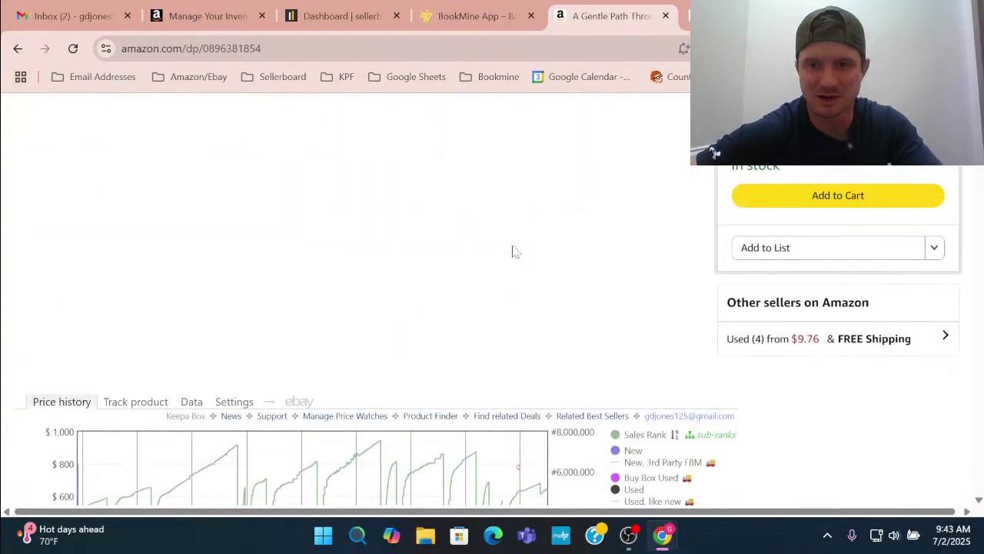
scroll(515, 251, down, 4)
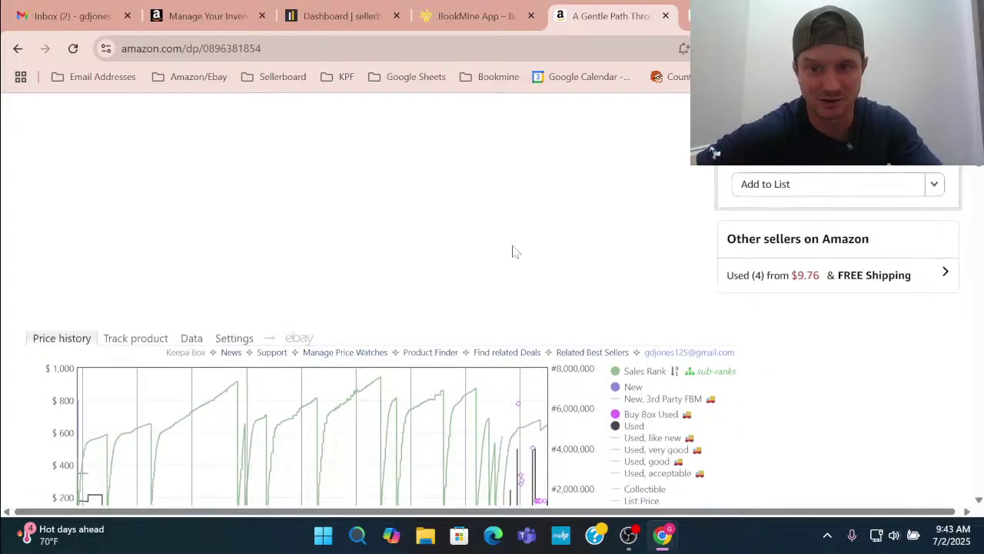
Reopen the other sellers' used offers and compare the ThriftBooks-Phoenix and Big River Books LLC prices, conditions and delivery dates.
click(744, 266)
scroll(639, 322, down, 5)
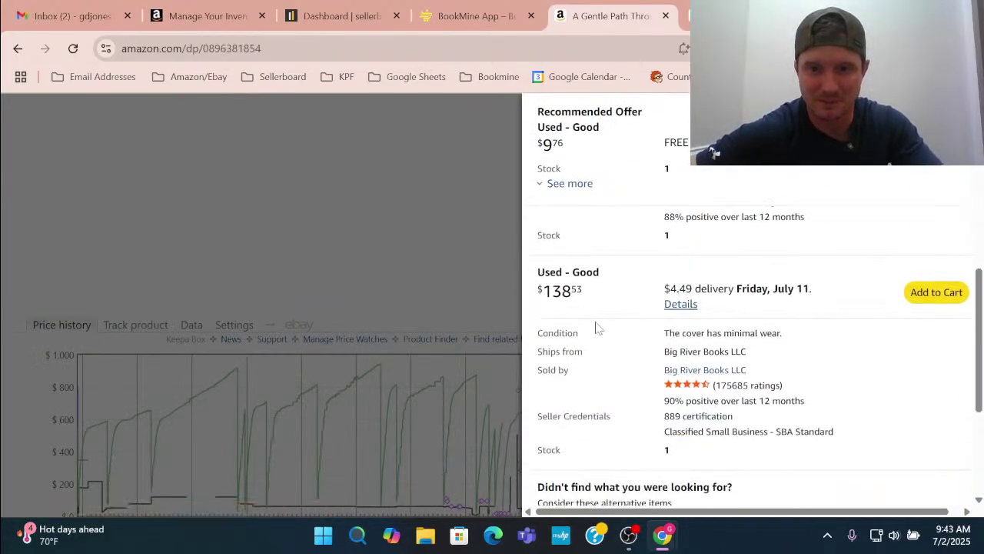
scroll(573, 310, down, 3)
scroll(626, 323, up, 7)
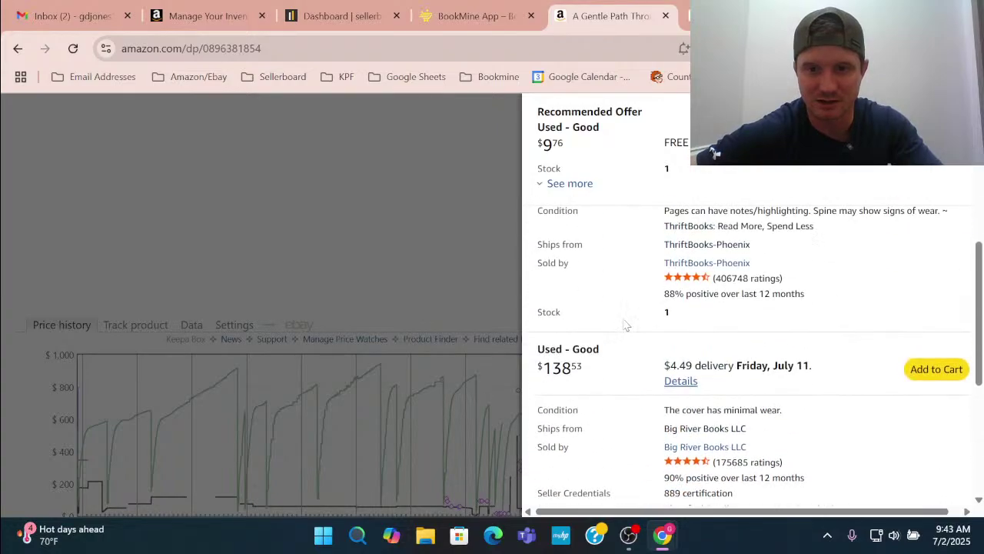
scroll(654, 308, down, 1)
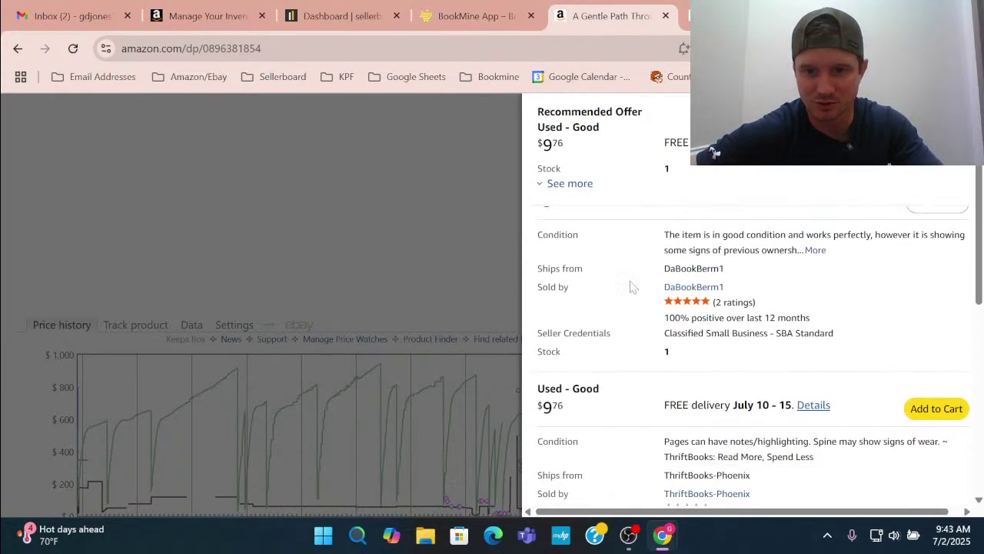
scroll(828, 307, down, 2)
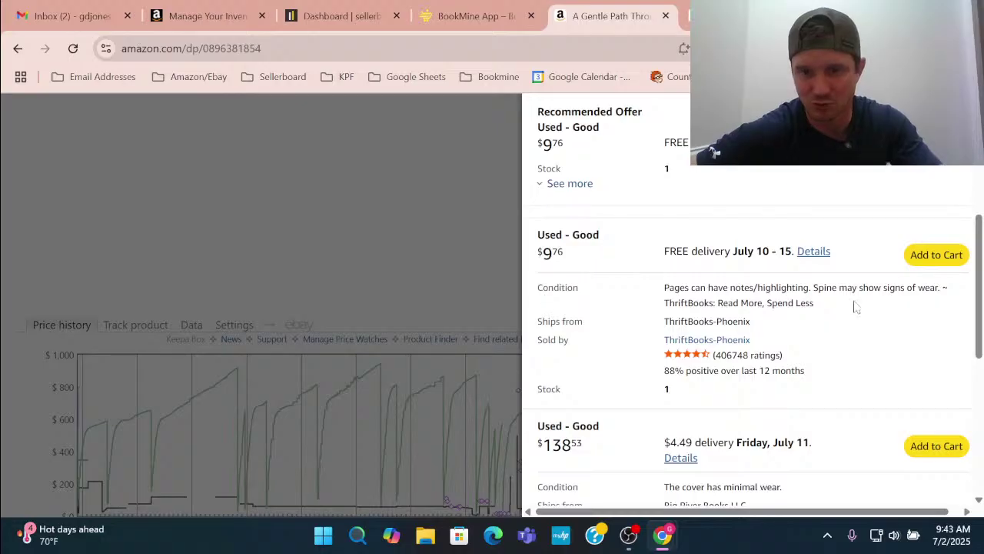
click(433, 259)
Recheck the Keepa sales rank and used price history against the used offers from the other sellers.
scroll(677, 271, down, 2)
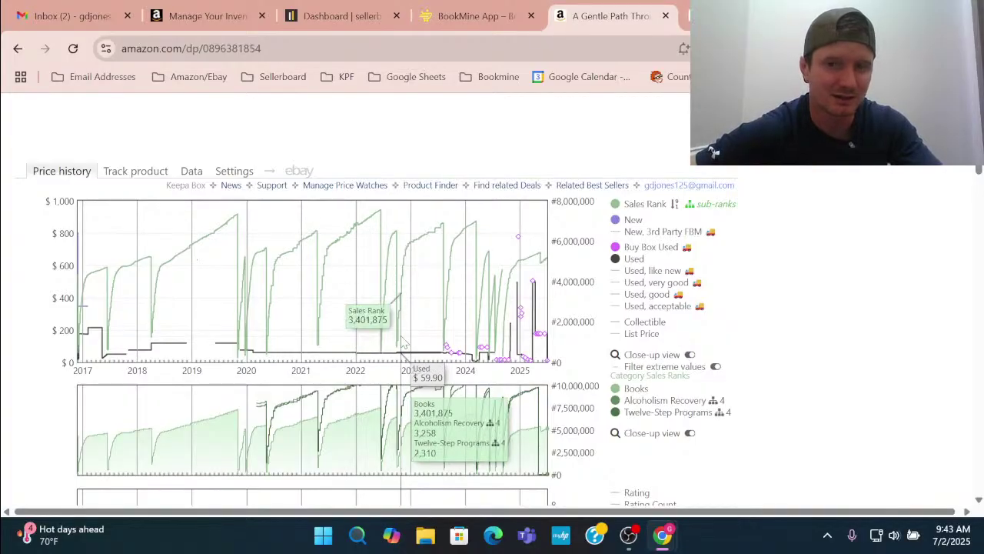
scroll(556, 307, up, 5)
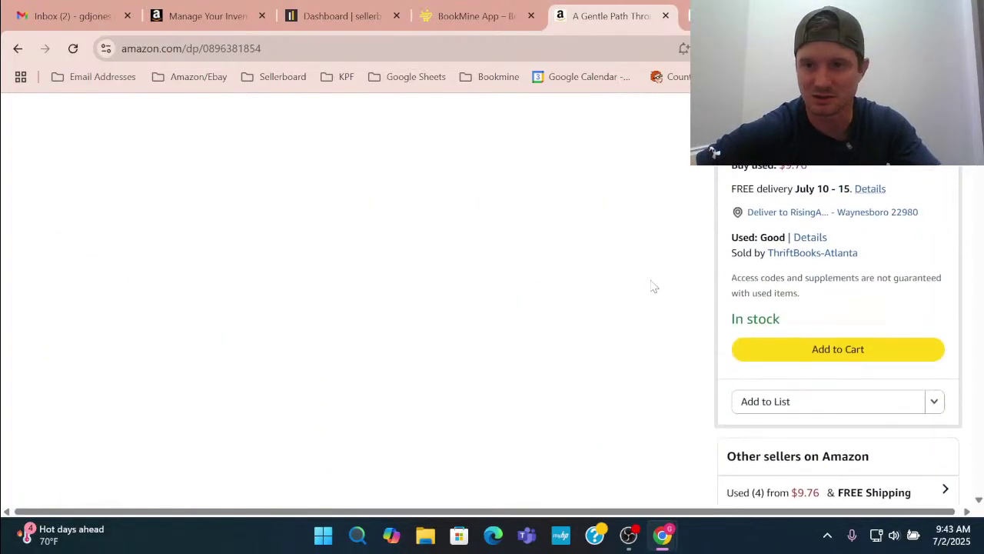
scroll(715, 431, down, 2)
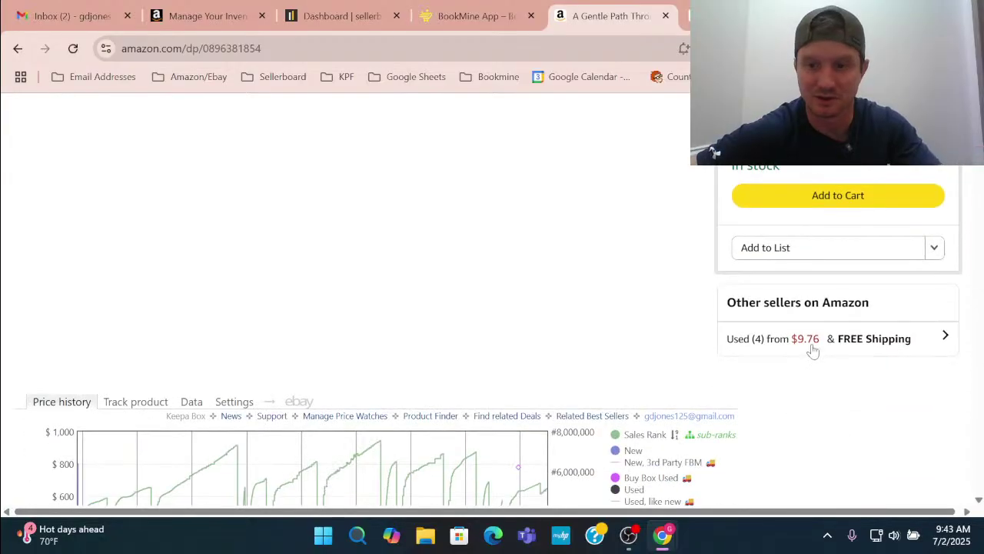
click(811, 347)
scroll(688, 408, down, 1)
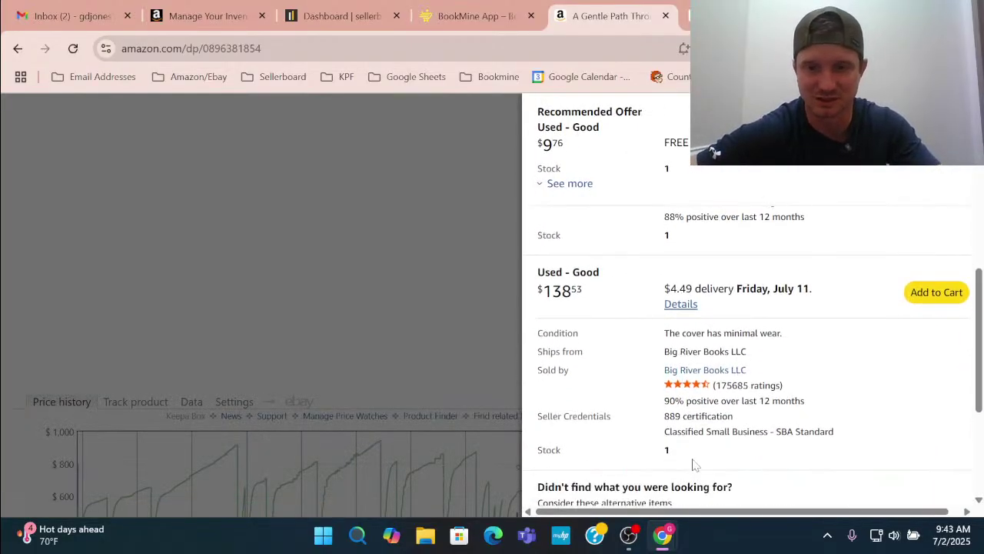
scroll(723, 376, up, 5)
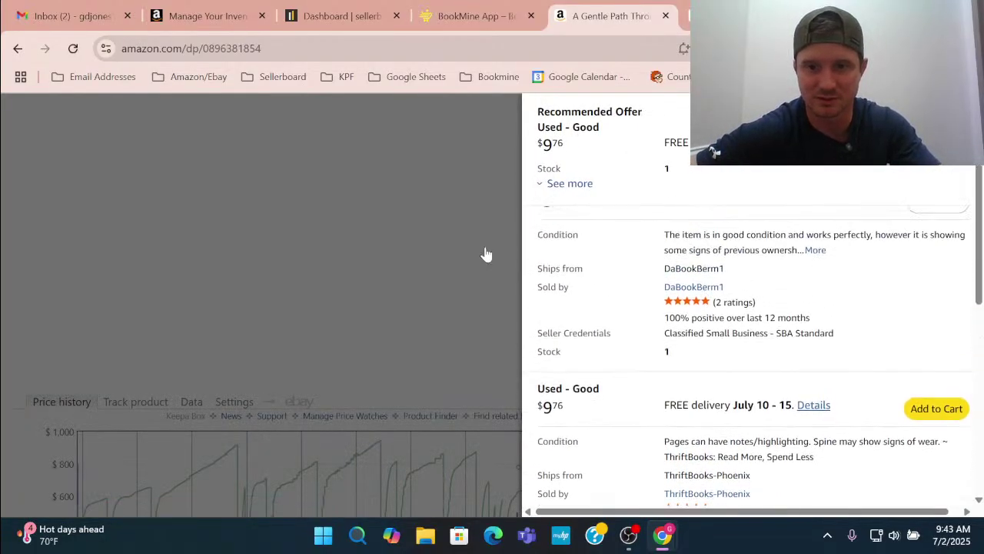
click(626, 273)
Review the audio cassette's product details and buying options, and examine its long-term Keepa used prices and sales rank drops.
scroll(698, 286, up, 6)
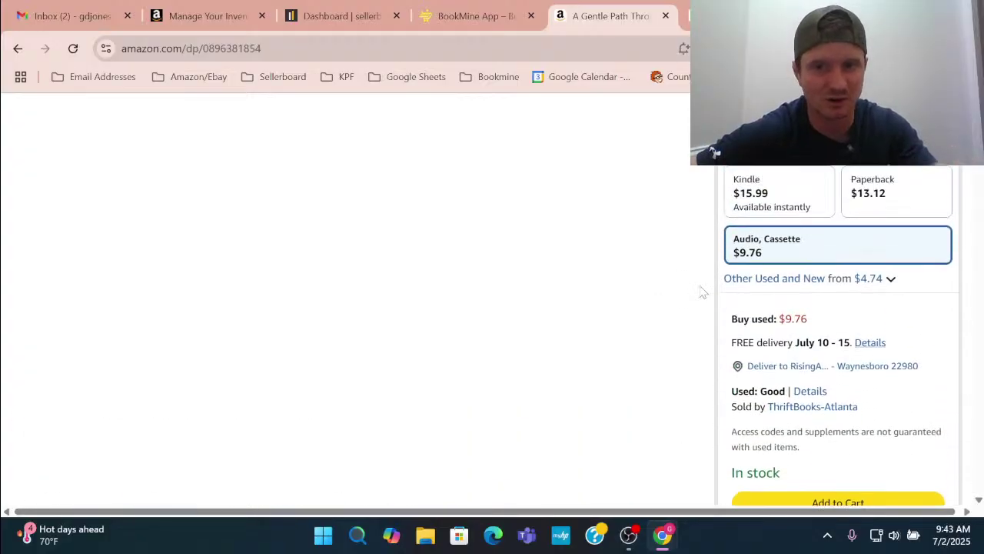
scroll(659, 292, up, 2)
scroll(651, 296, down, 5)
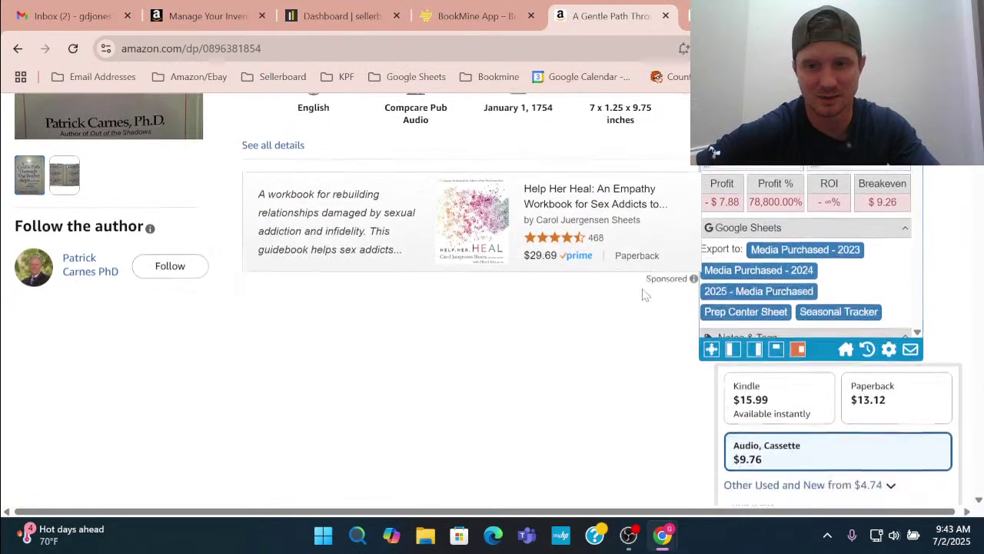
scroll(469, 300, down, 3)
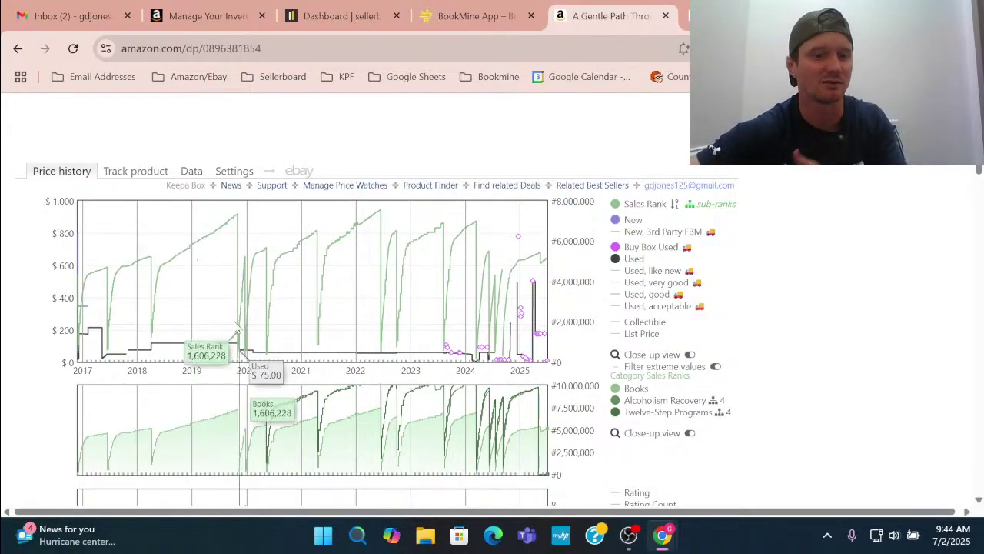
scroll(734, 254, up, 2)
click(779, 274)
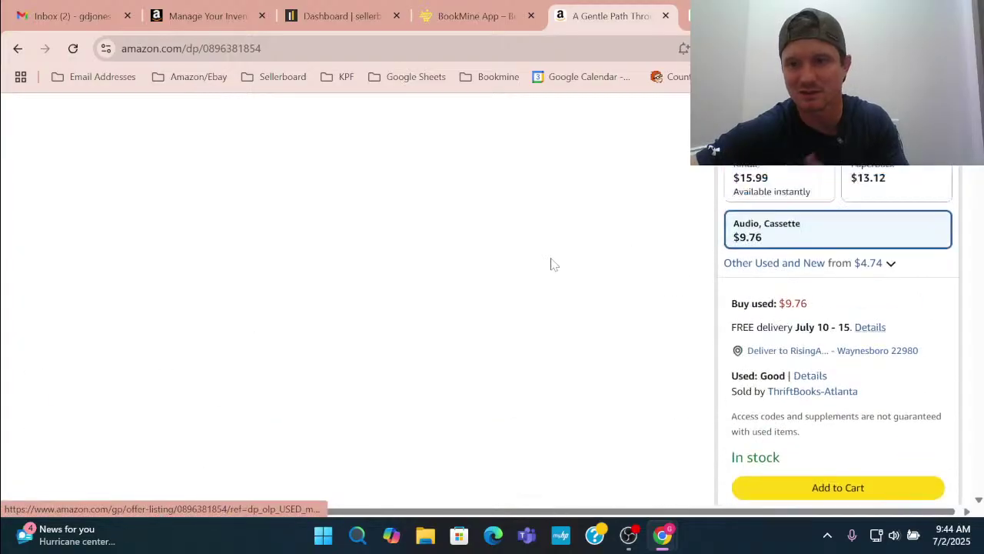
click(549, 263)
Set the SellerAmp cost price to 9.76 and check the profit at sale prices of 40 and 60.
scroll(461, 308, up, 5)
text(9.76)
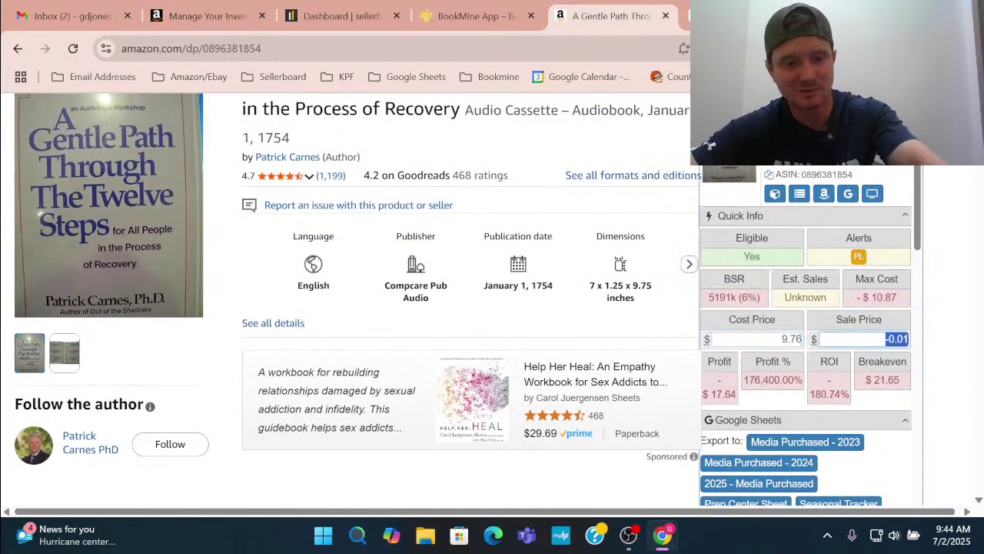
text(40)
click(636, 326)
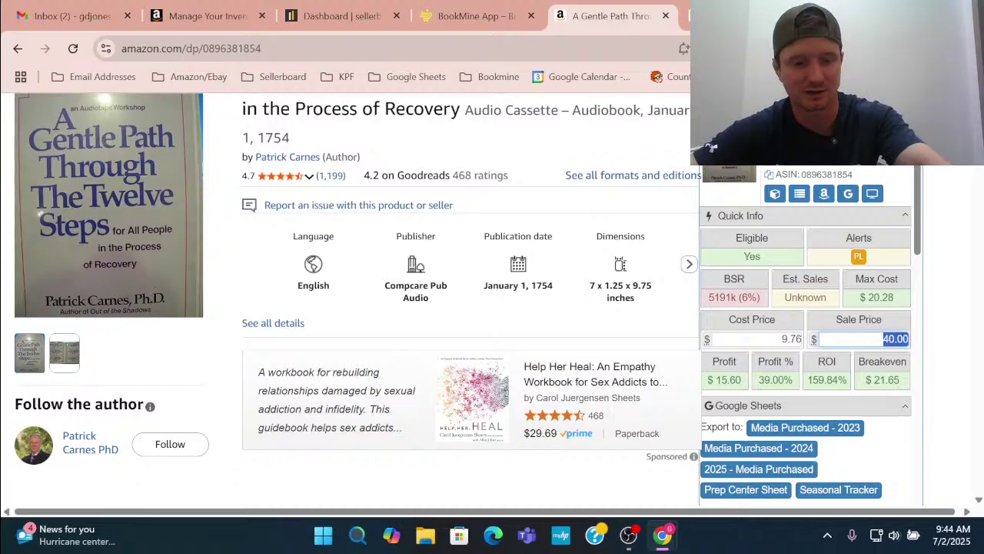
text(60)
click(679, 332)
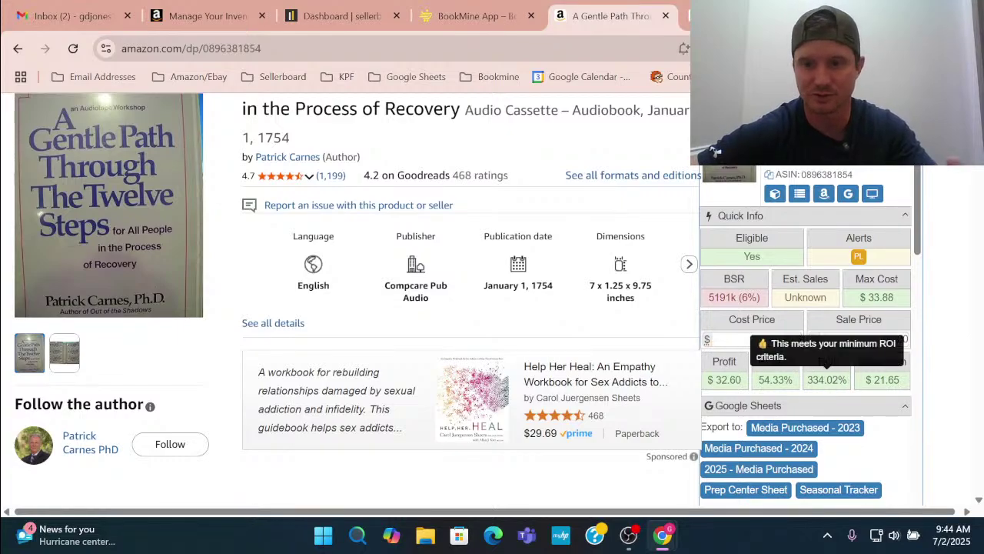
Switch back to the BookMine explorer and review the Keepa charts from El mar de los monstruos to Essential Revision Notes for MRCP.
click(492, 17)
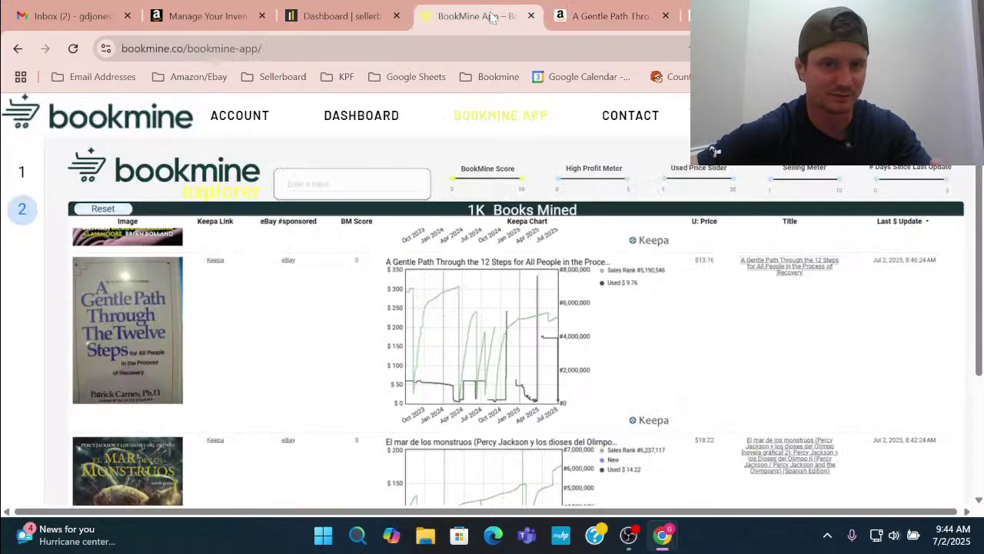
scroll(481, 208, down, 3)
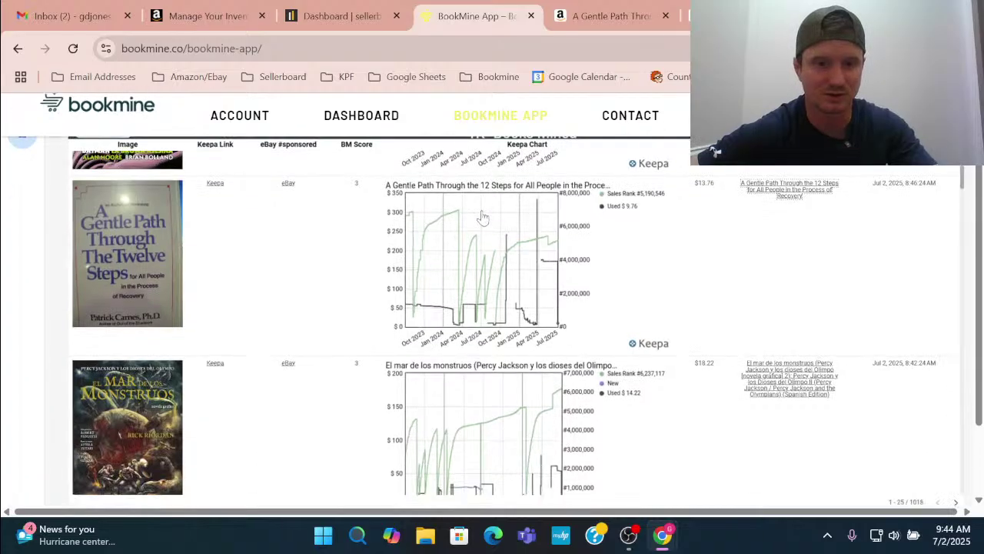
scroll(885, 253, down, 2)
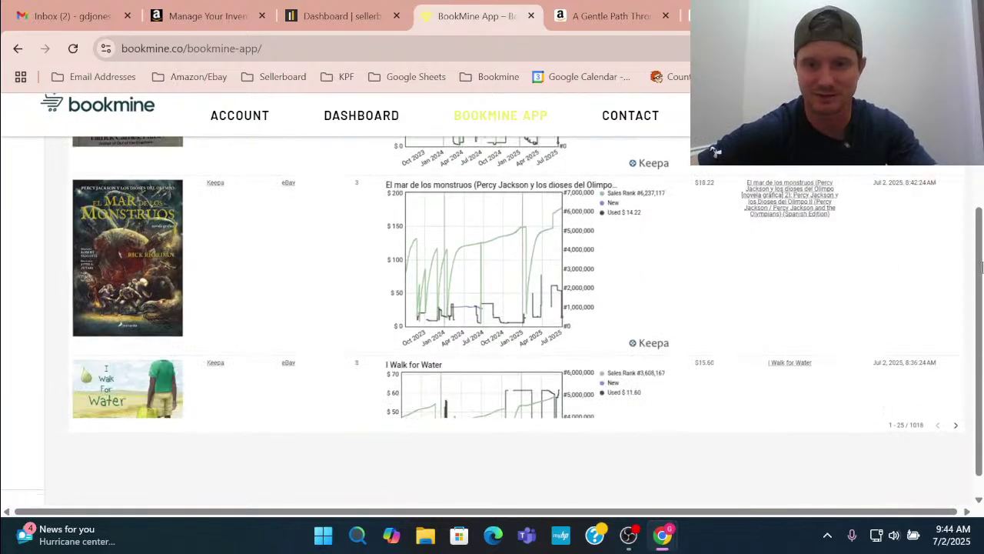
scroll(962, 256, up, 3)
scroll(750, 281, down, 4)
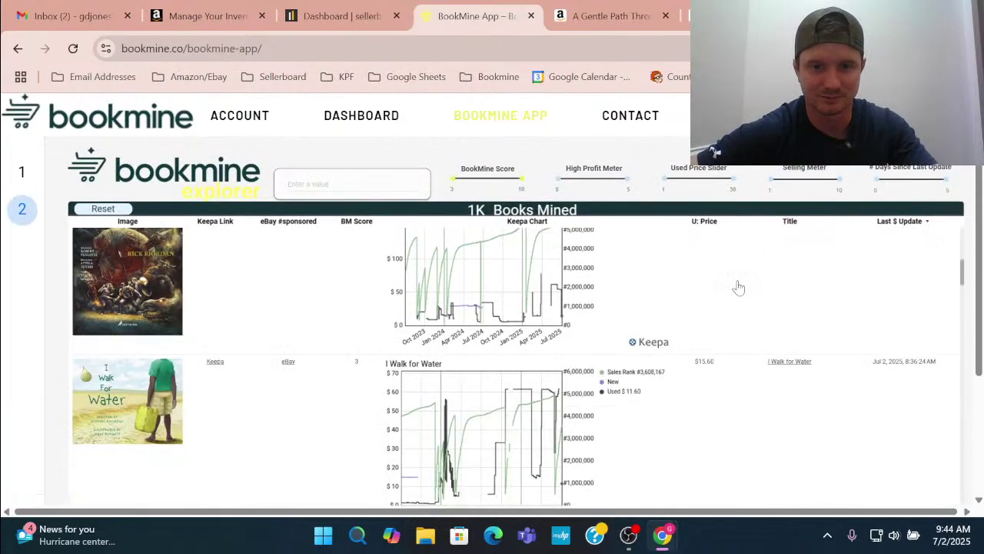
scroll(736, 270, down, 5)
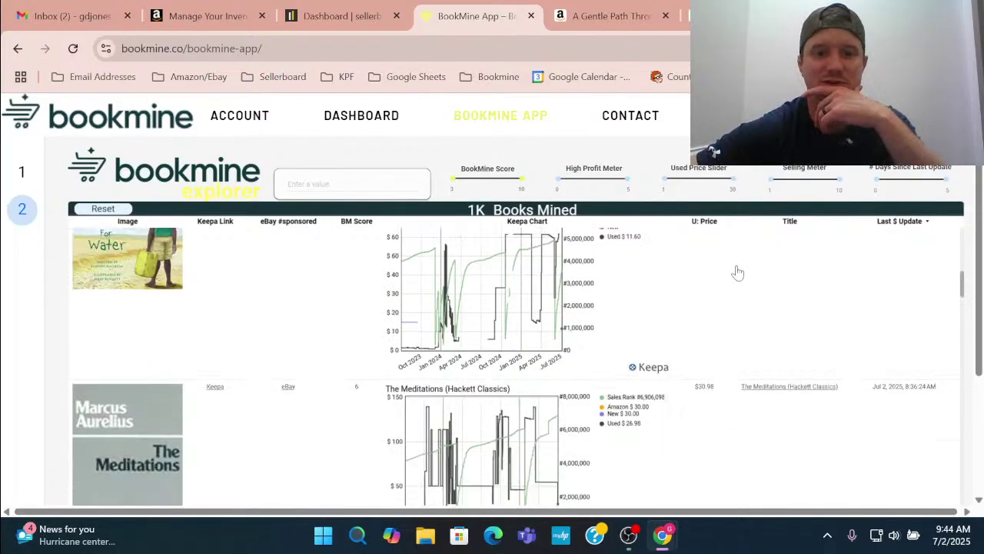
scroll(666, 279, down, 1)
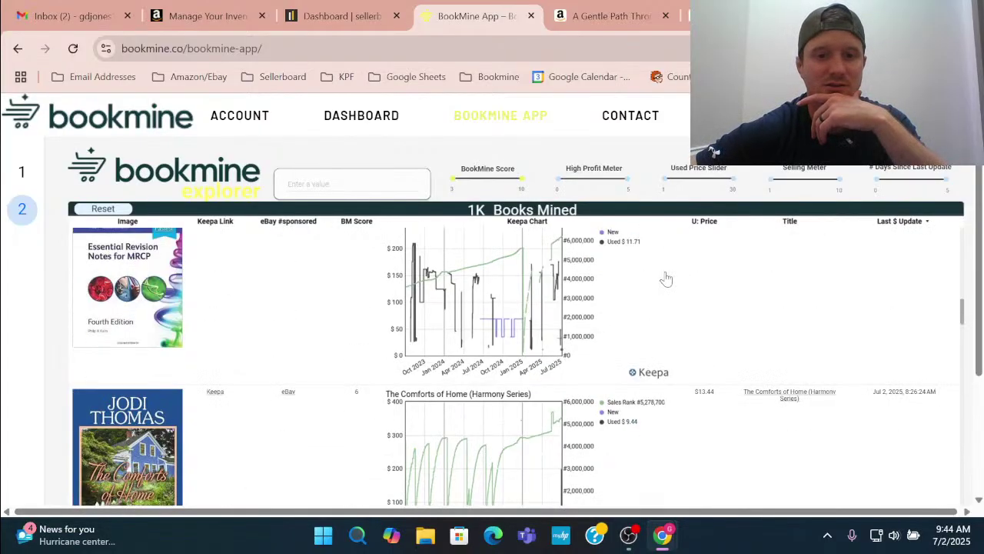
Review the BookMine explorer's Keepa charts from The Comforts of Home to What is Rhythmanalysis? for further profitable used books.
scroll(666, 279, down, 2)
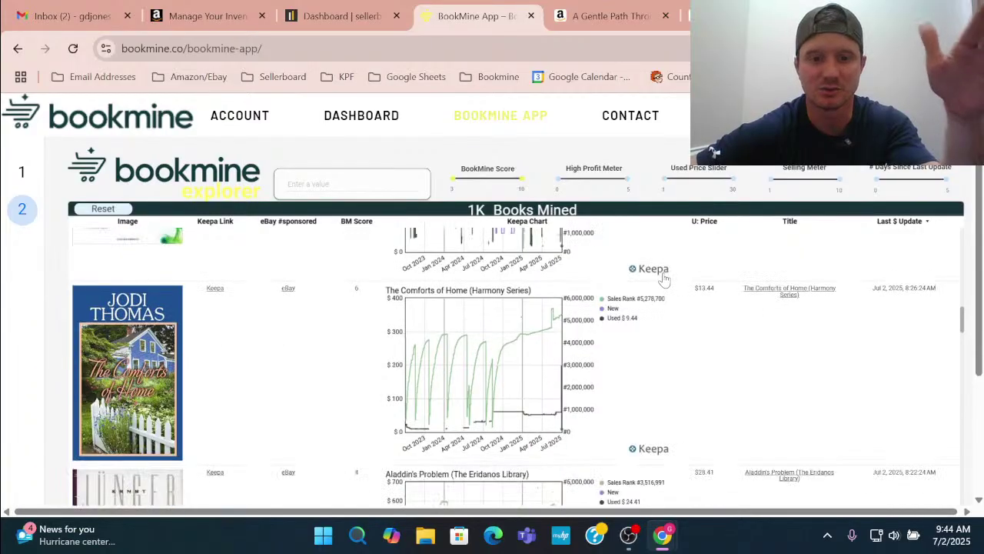
scroll(664, 278, down, 2)
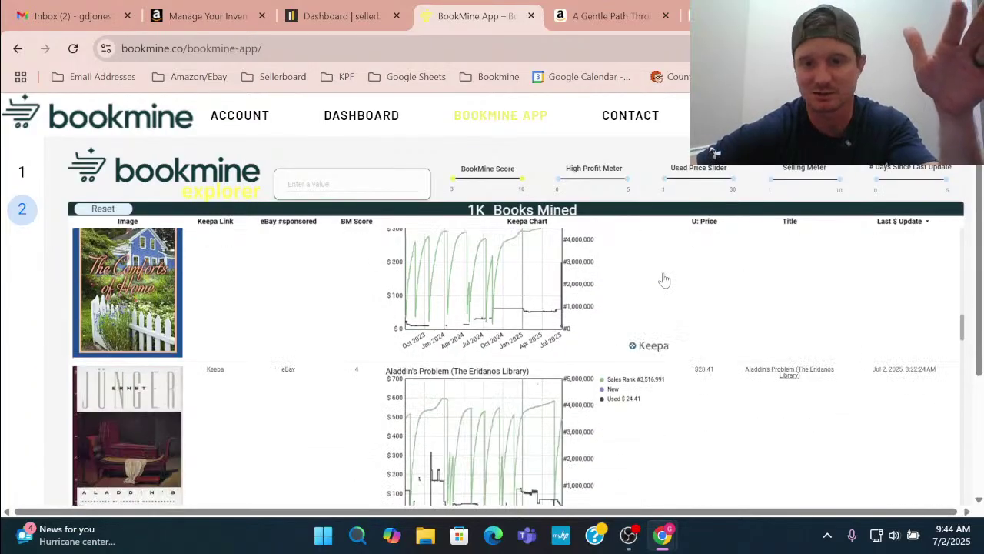
scroll(665, 279, down, 1)
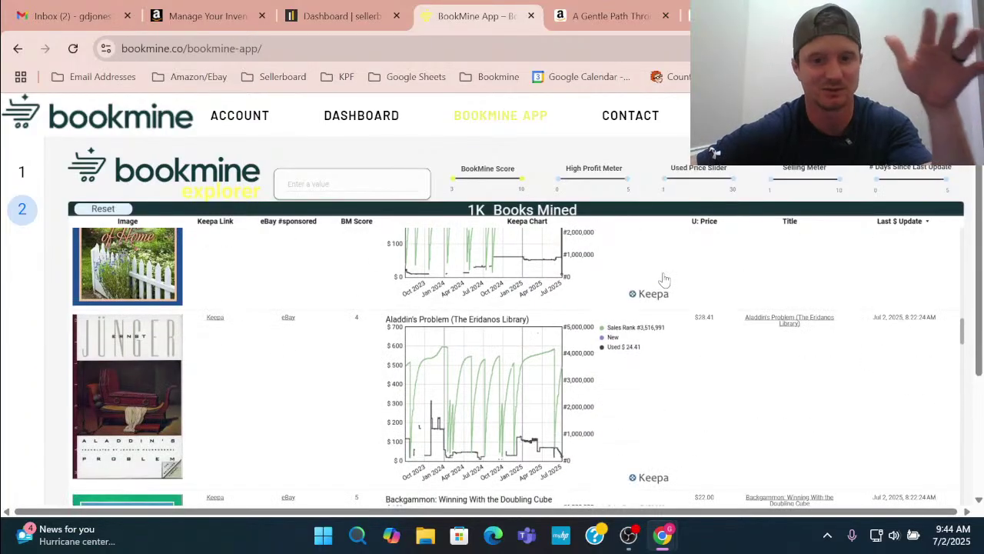
scroll(664, 279, down, 1)
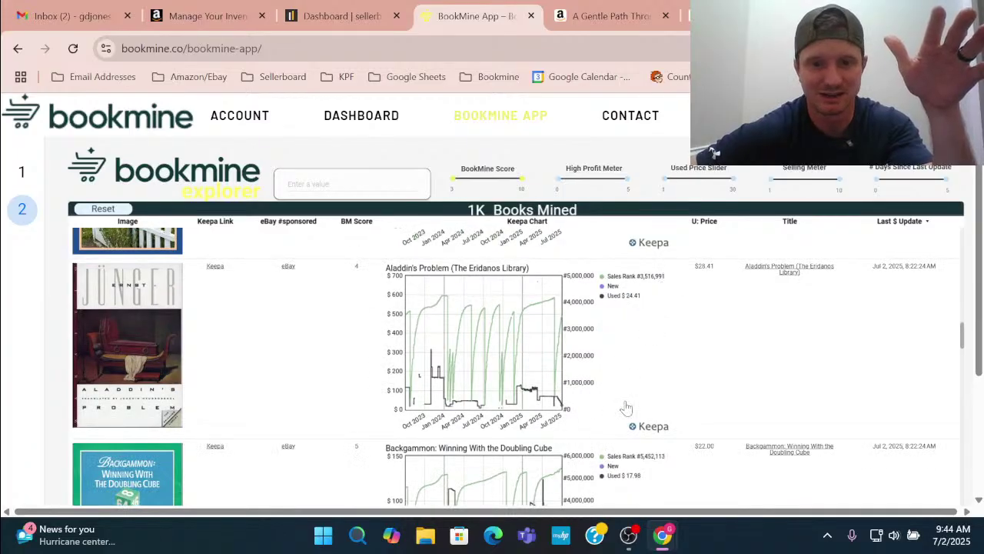
scroll(496, 419, down, 4)
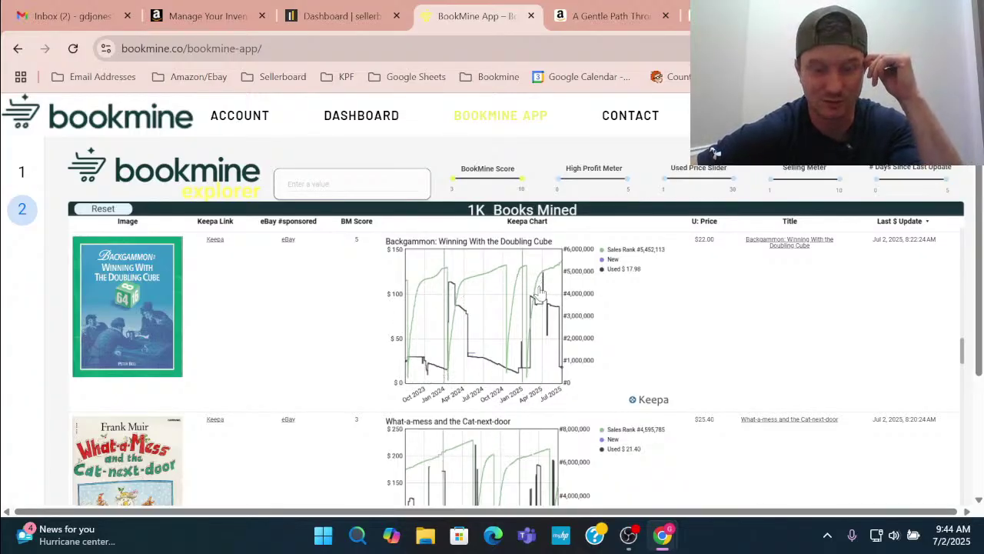
scroll(432, 359, down, 2)
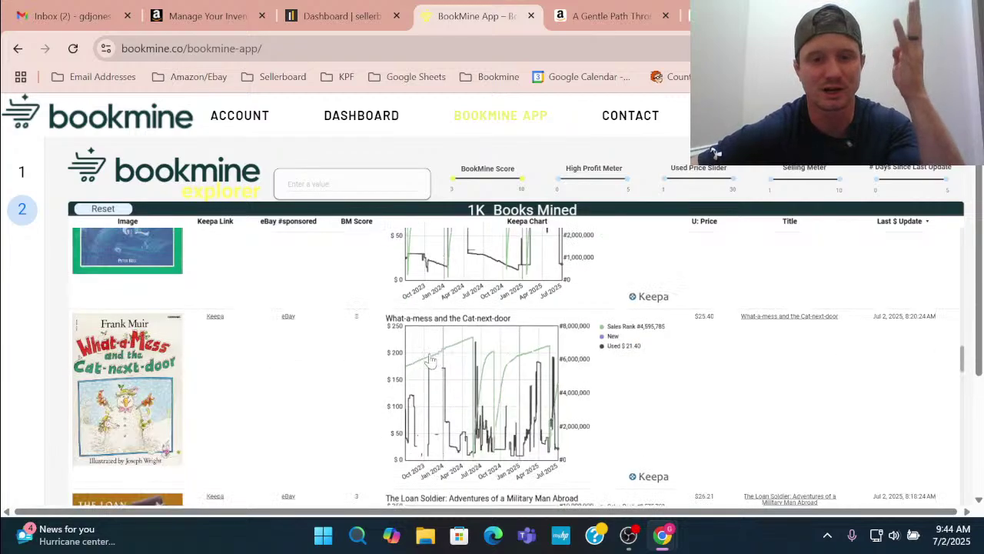
scroll(432, 360, down, 9)
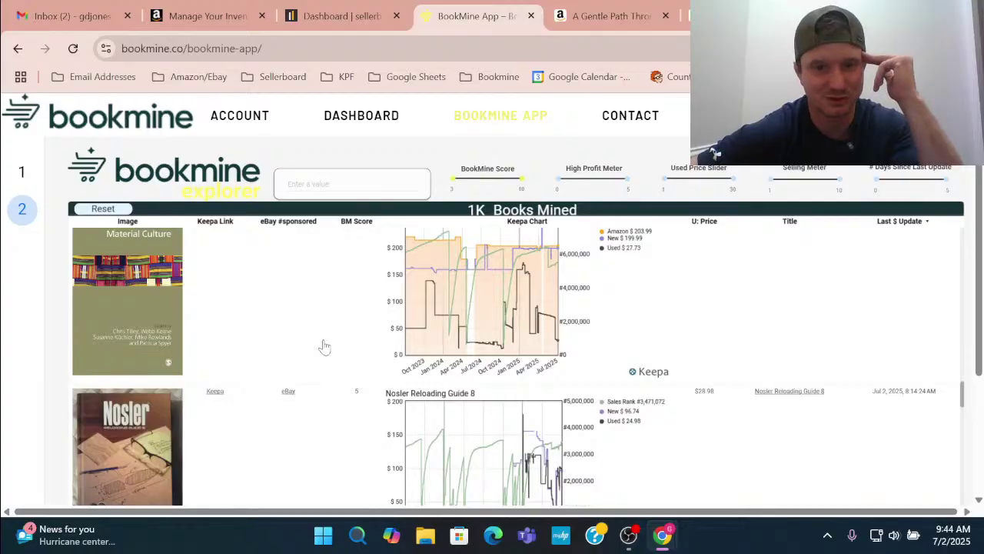
scroll(317, 350, down, 2)
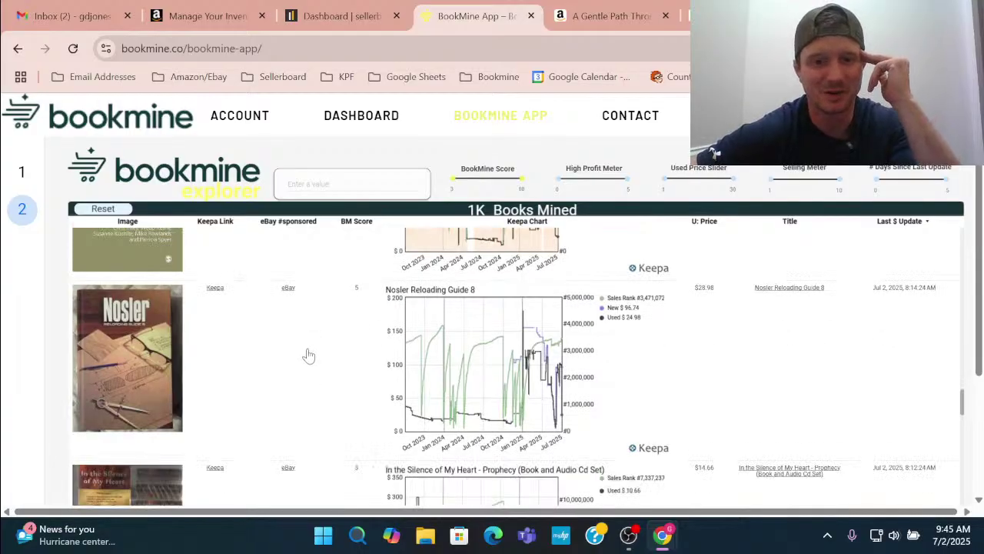
scroll(307, 355, down, 8)
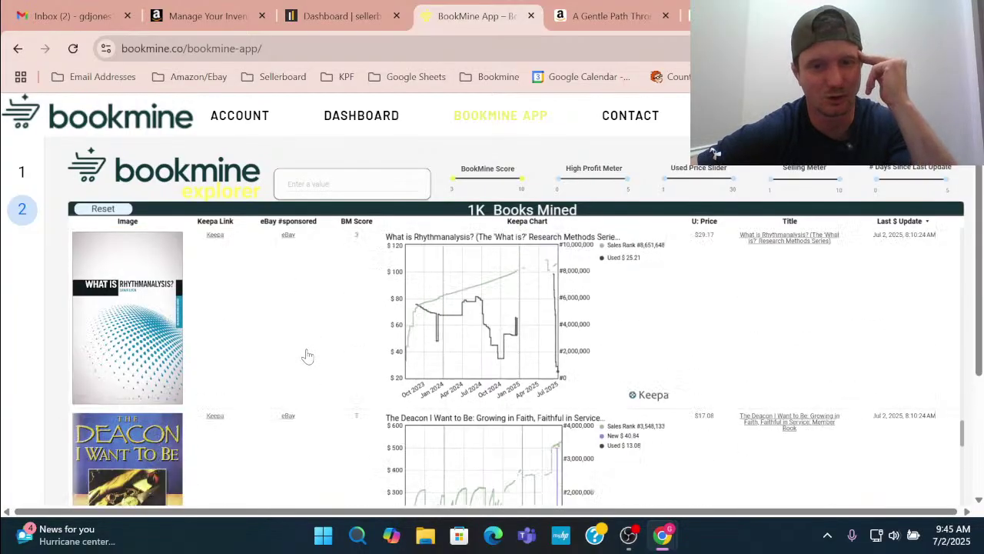
Review the BookMine explorer's Keepa charts from The Deacon I Want to Be to the Chilton Toyota Corolla 2003-2011 Repair Manual.
scroll(308, 356, down, 8)
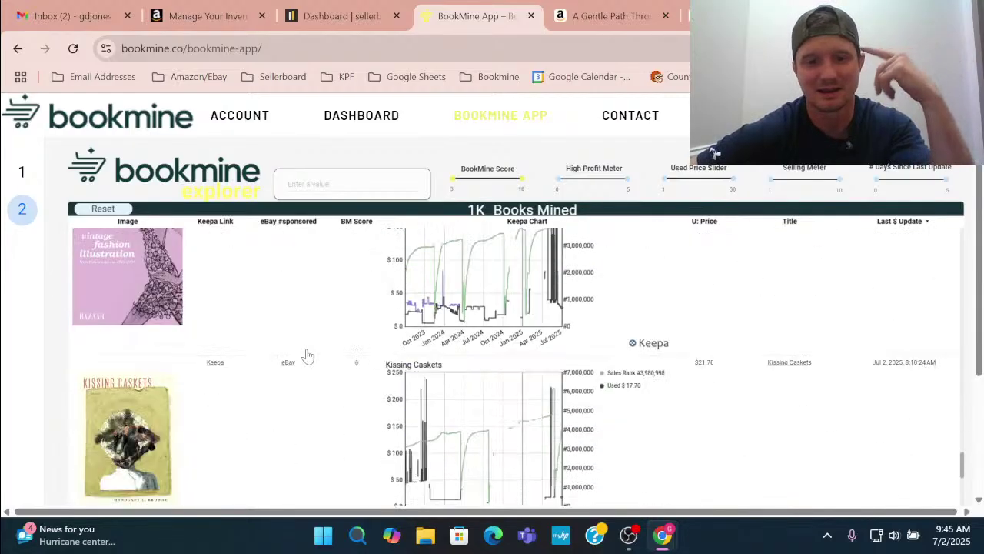
scroll(307, 355, down, 8)
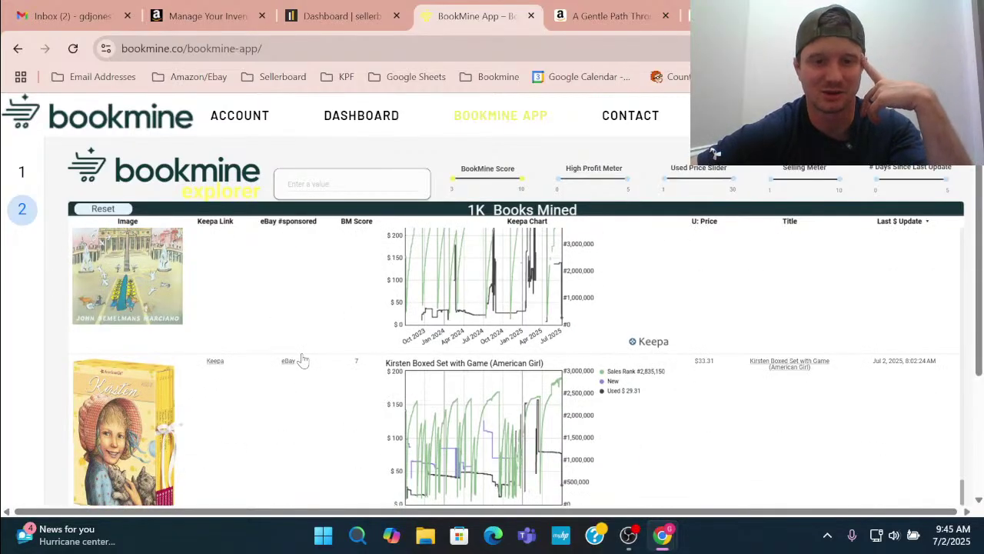
scroll(303, 360, down, 5)
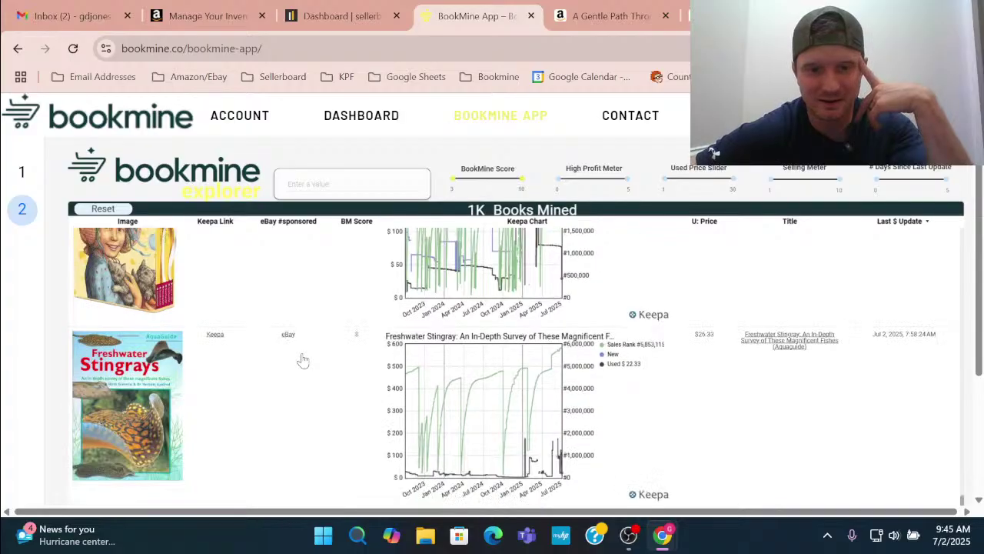
scroll(303, 360, down, 2)
scroll(416, 355, down, 5)
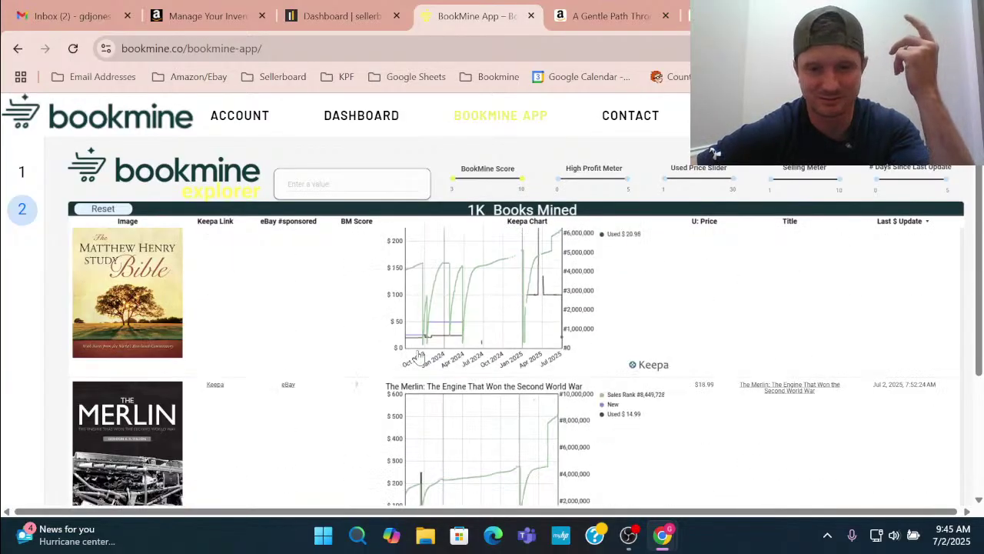
scroll(417, 355, down, 3)
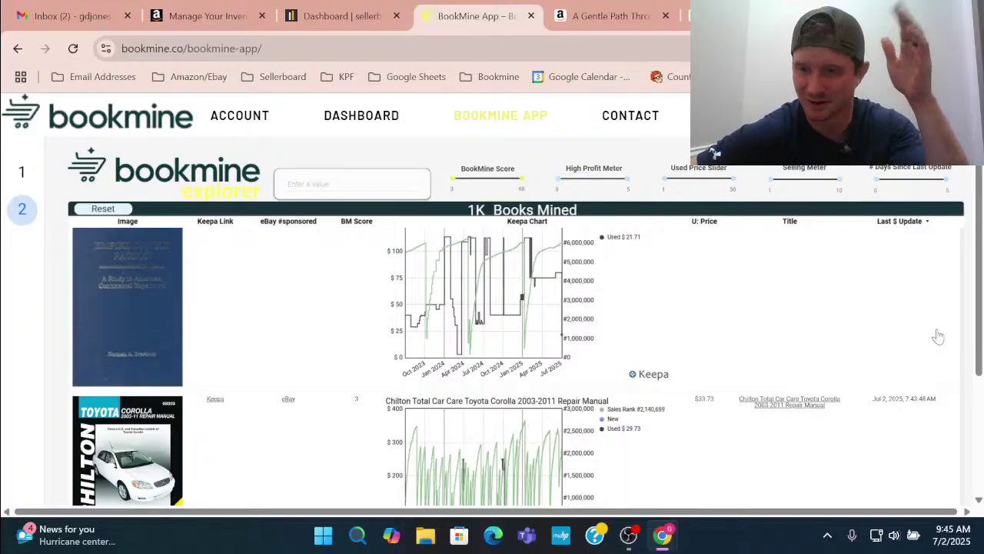
scroll(969, 319, down, 3)
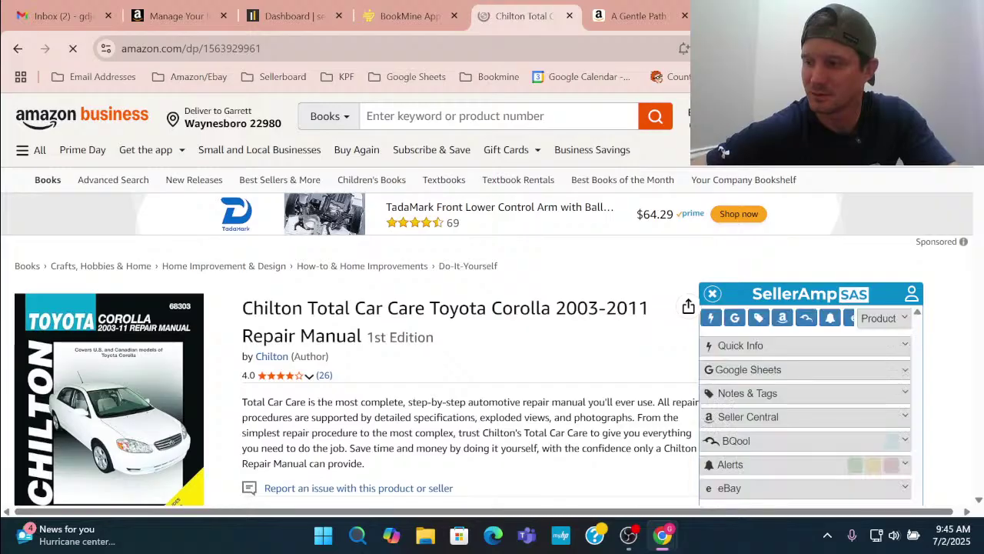
Review the Chilton Toyota Corolla manual's Amazon product details, used offers and SellerAmp figures, and return to the BookMine explorer.
click(663, 533)
click(663, 533)
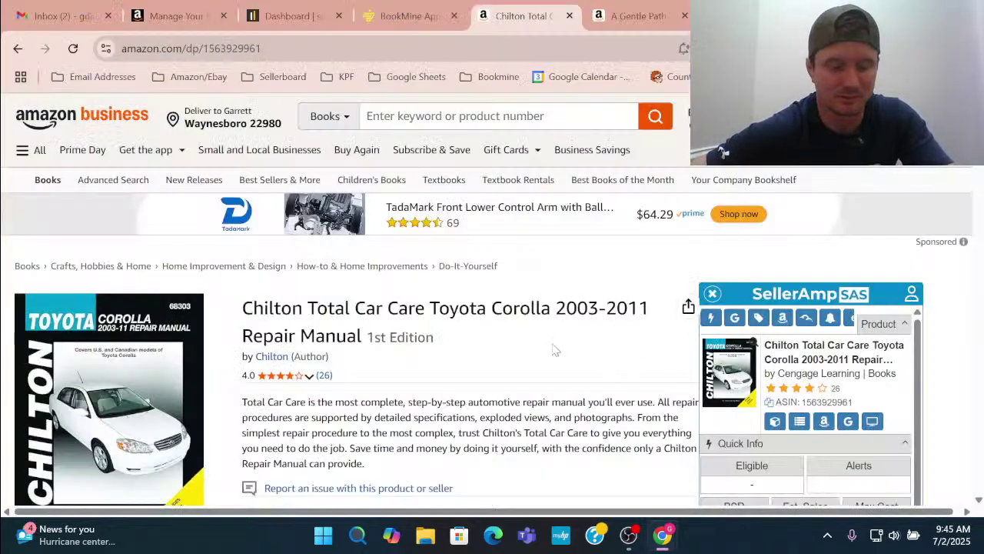
scroll(553, 350, down, 3)
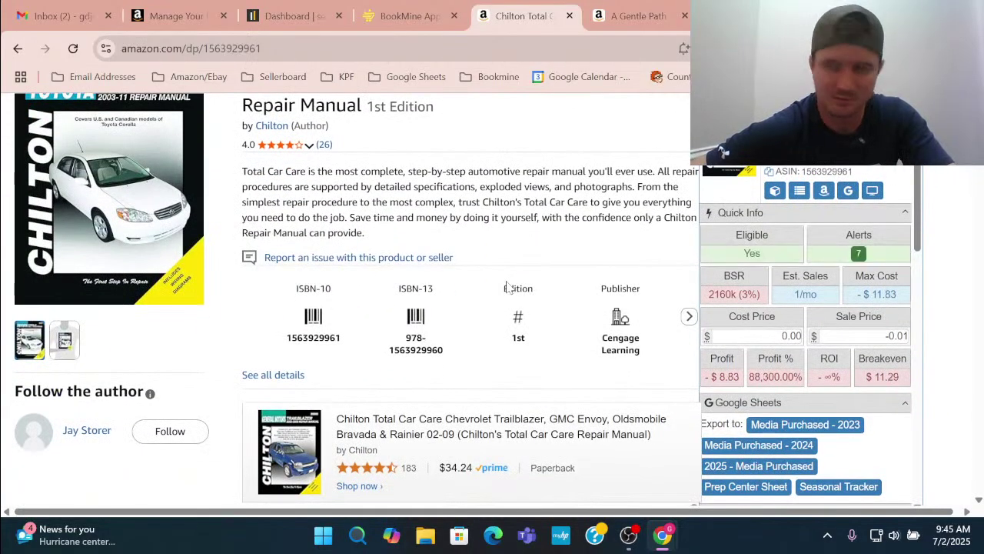
scroll(652, 301, down, 2)
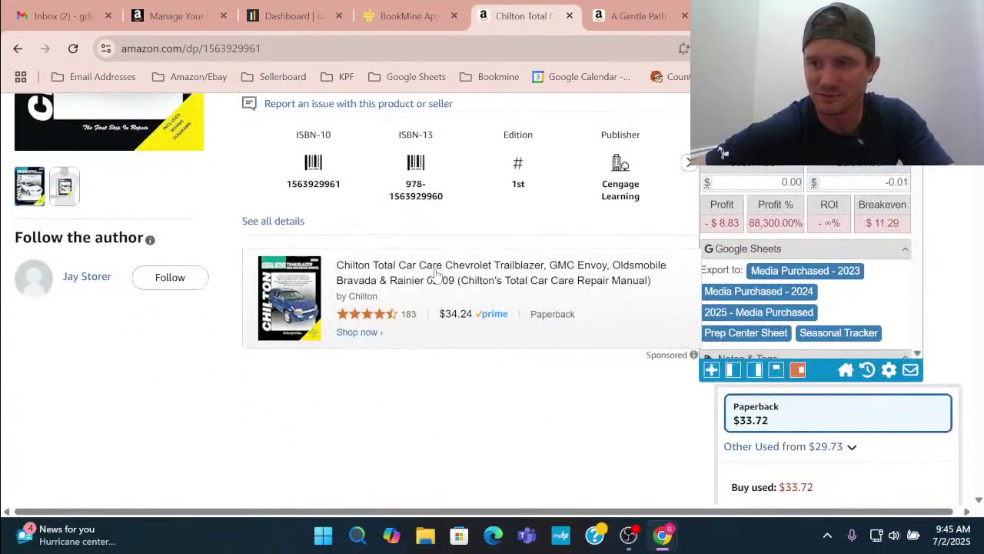
scroll(396, 275, down, 1)
scroll(396, 275, up, 4)
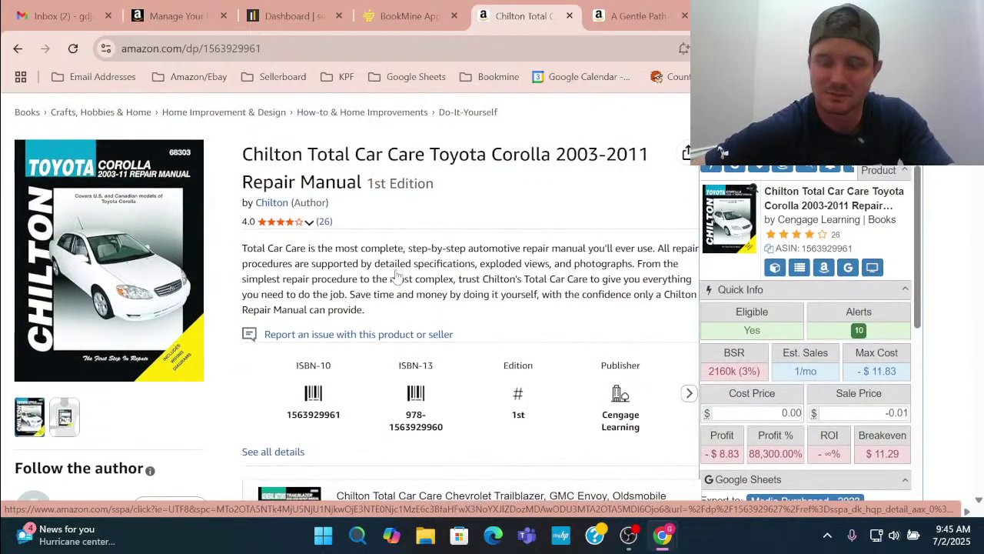
scroll(396, 276, down, 1)
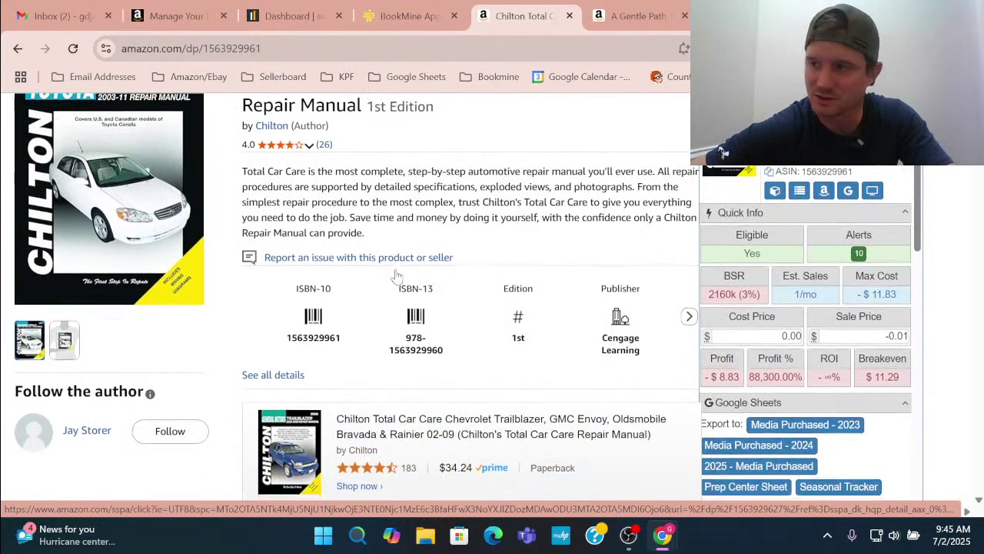
scroll(396, 275, up, 3)
click(424, 23)
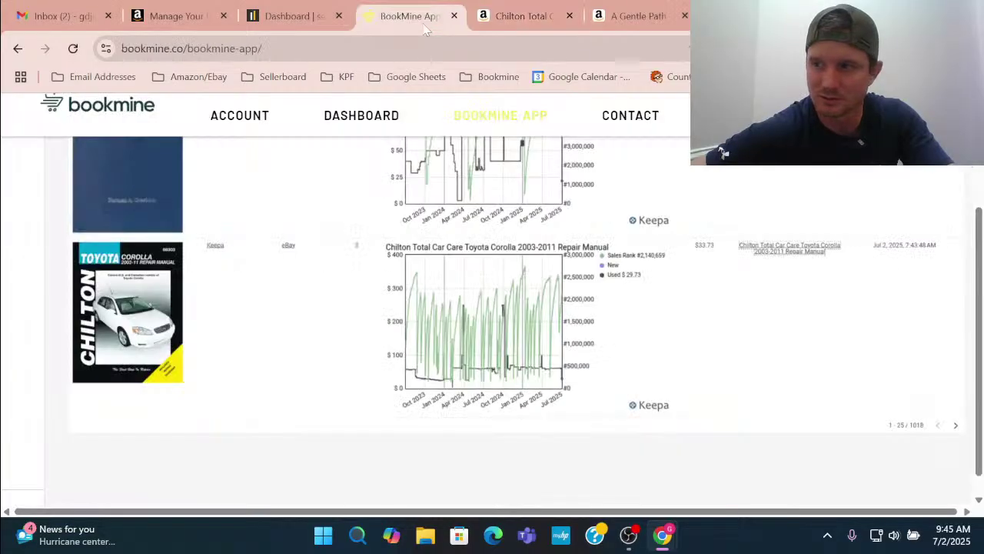